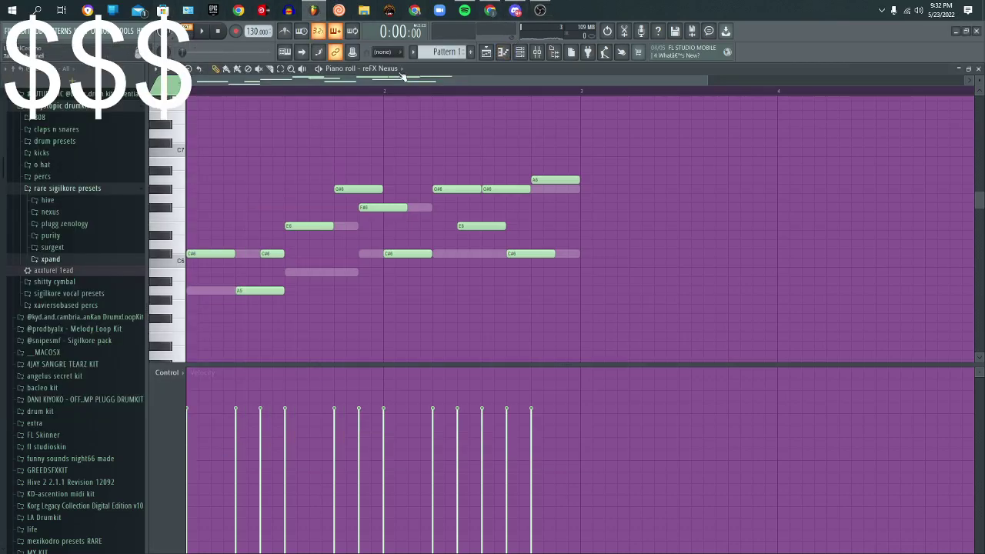
Step: Show the amb1 channel's notes in the piano roll and solo amb1 in the channel rack
{"action": "left_click", "coordinate": [401, 69]}
{"action": "left_click", "coordinate": [381, 129]}
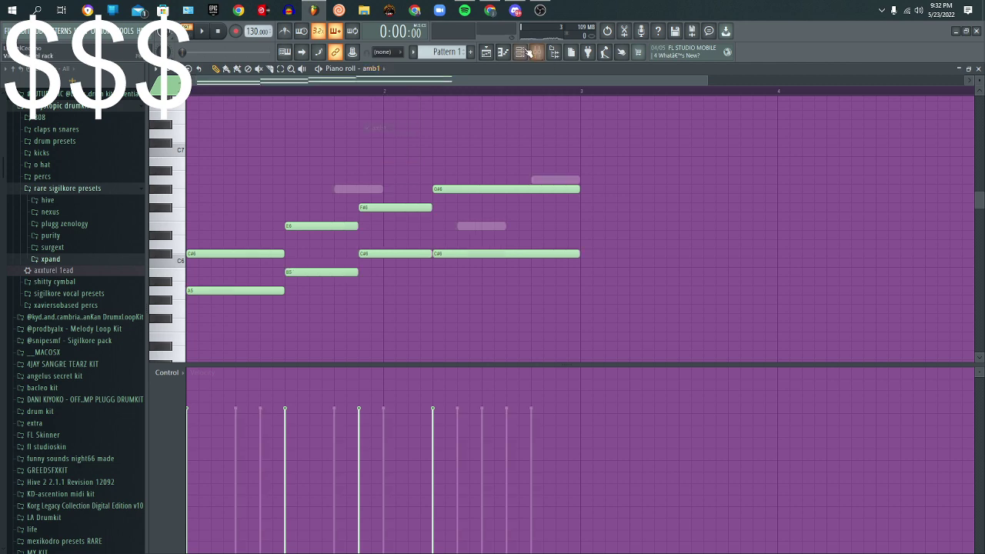
{"action": "left_click", "coordinate": [528, 52]}
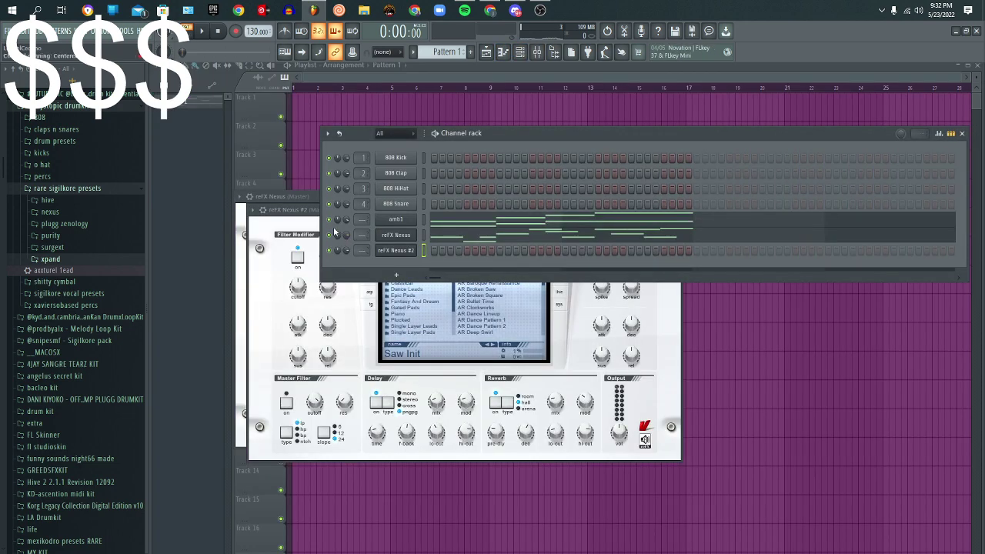
{"action": "right_click", "coordinate": [330, 220]}
{"action": "left_click", "coordinate": [344, 225]}
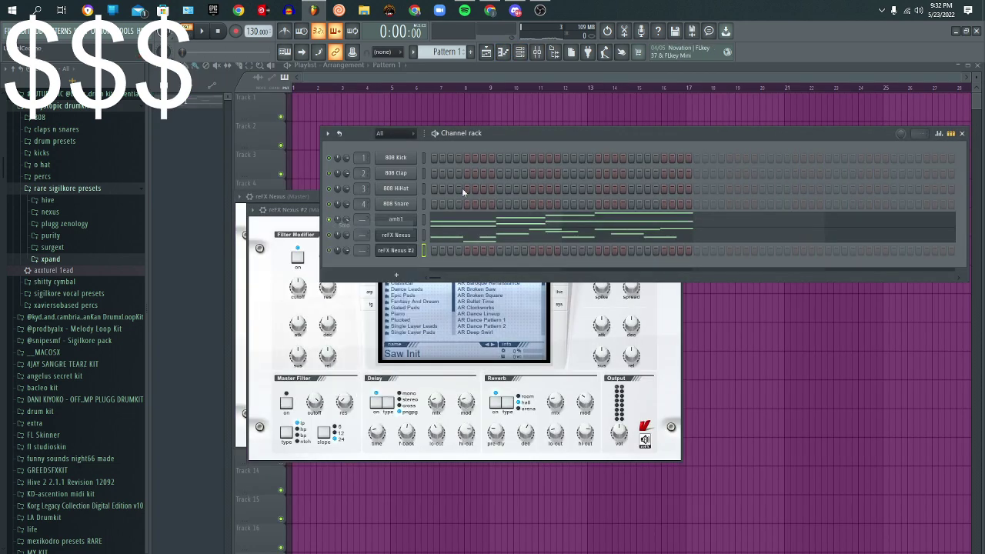
Step: Switch to the browser, find the Kashpaint x Xaviersobased type beat among the uploader's videos, and listen from about 0:27
{"action": "left_click", "coordinate": [504, 52]}
{"action": "left_click", "coordinate": [497, 8]}
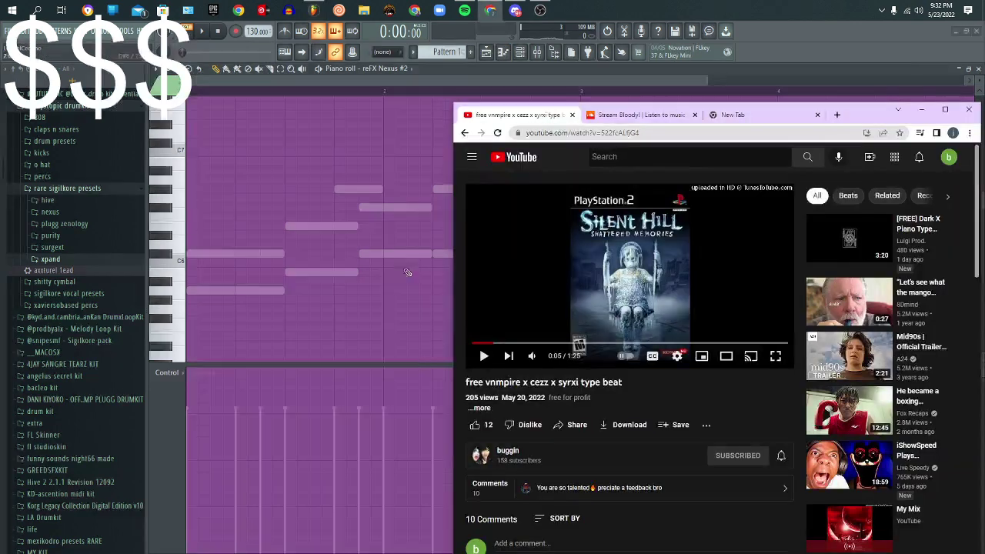
{"action": "left_click", "coordinate": [479, 456]}
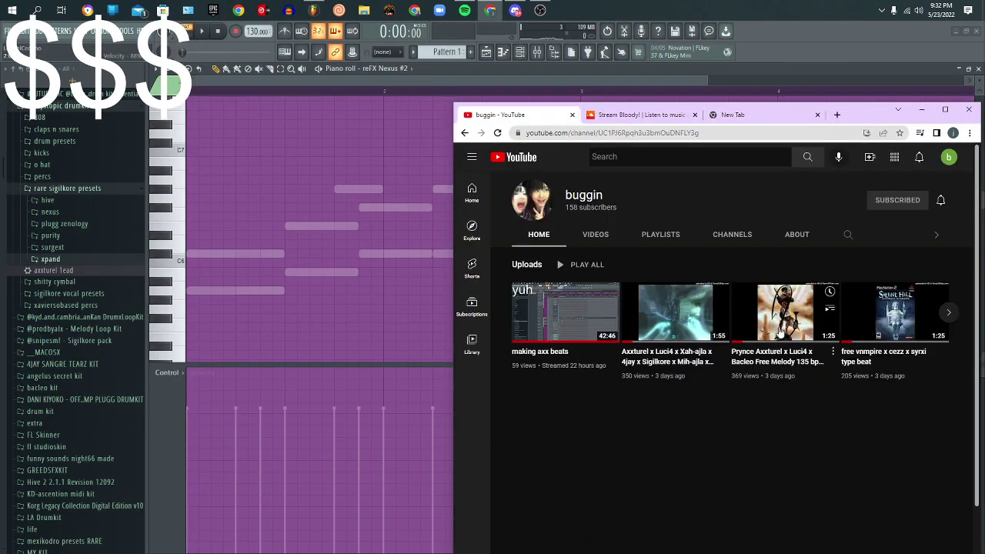
{"action": "left_click", "coordinate": [597, 235]}
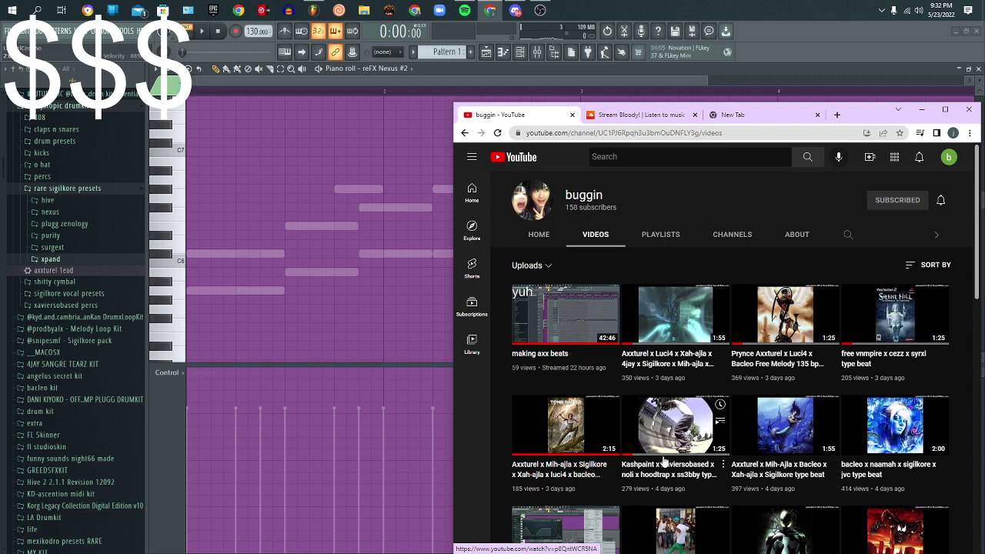
{"action": "left_click", "coordinate": [677, 437]}
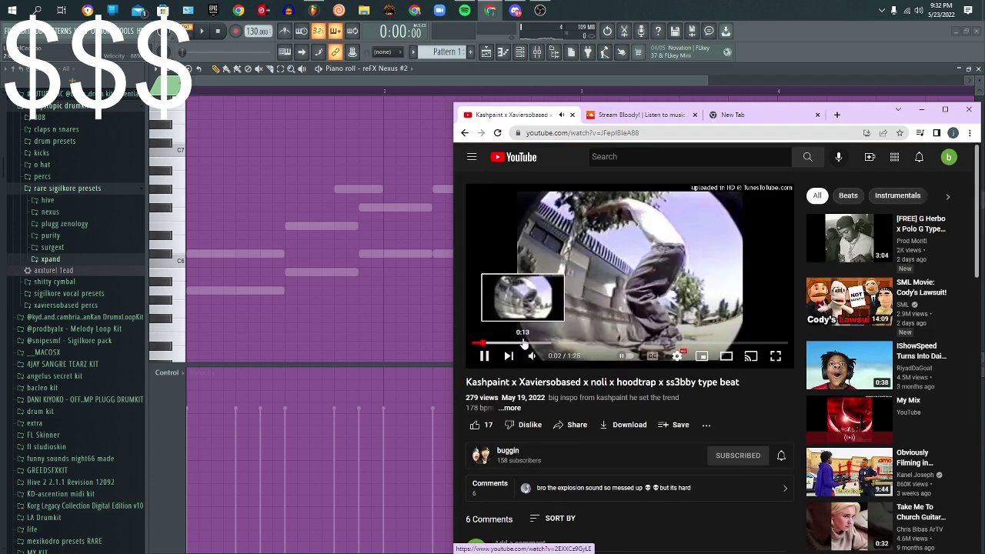
{"action": "left_click", "coordinate": [573, 344]}
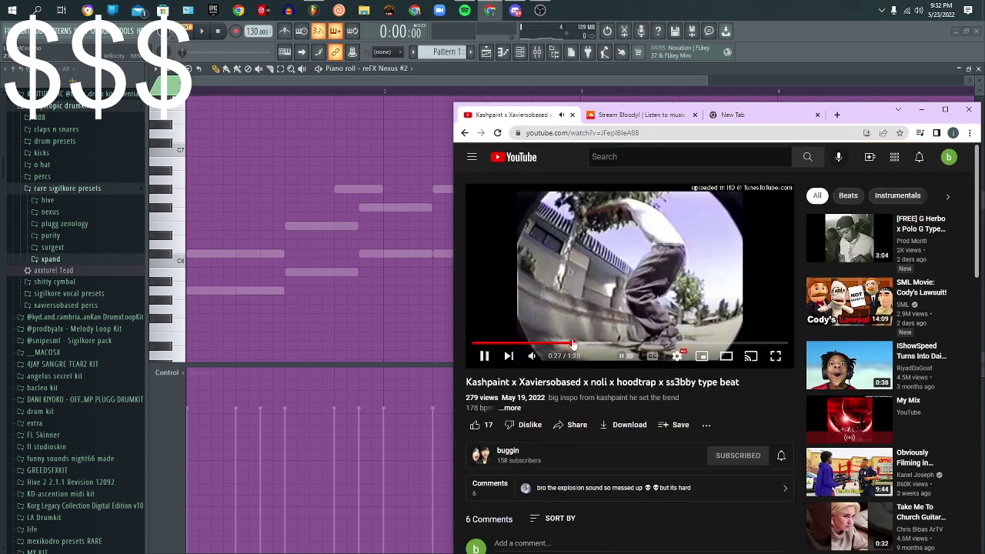
{"action": "left_click", "coordinate": [632, 307]}
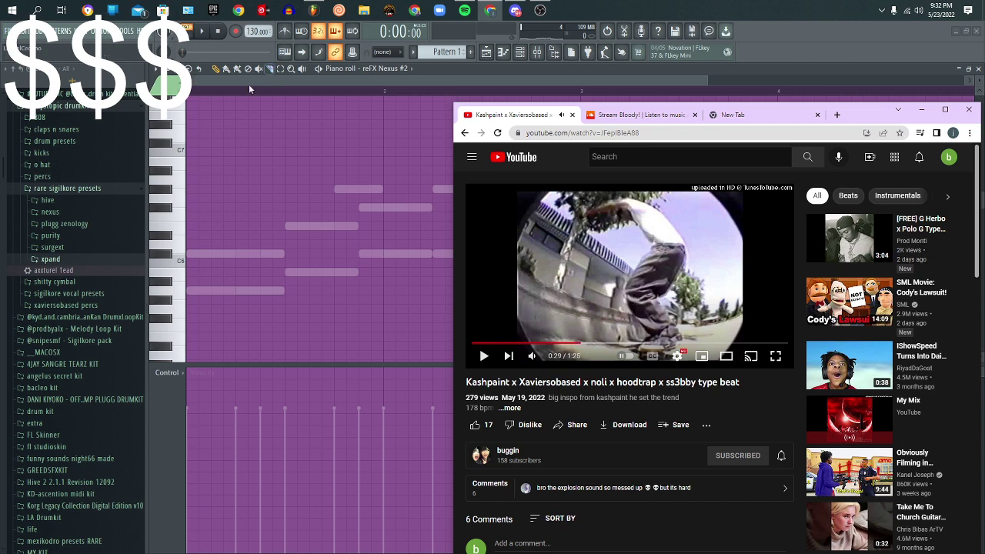
Step: Return to FL Studio, play the pattern, and delete the empty refX Nexus #2 channel
{"action": "left_click", "coordinate": [249, 84]}
{"action": "key", "text": "space"}
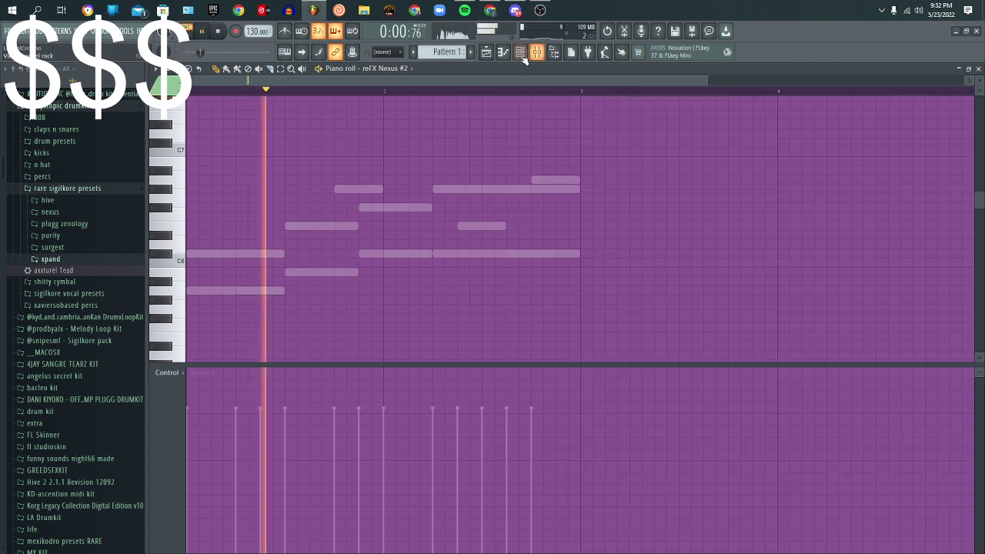
{"action": "left_click", "coordinate": [392, 69]}
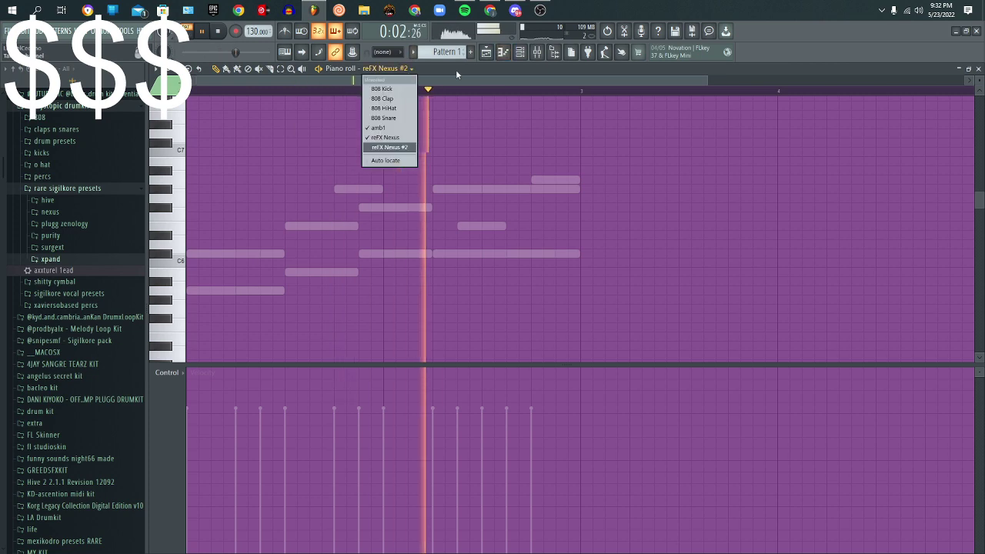
{"action": "left_click", "coordinate": [508, 58]}
{"action": "right_click", "coordinate": [395, 251]}
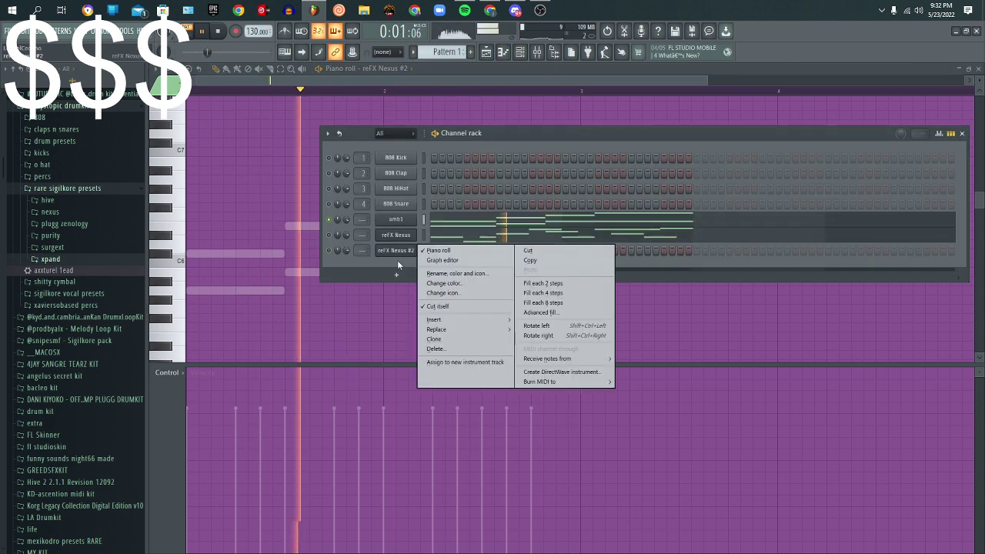
{"action": "left_click", "coordinate": [451, 348]}
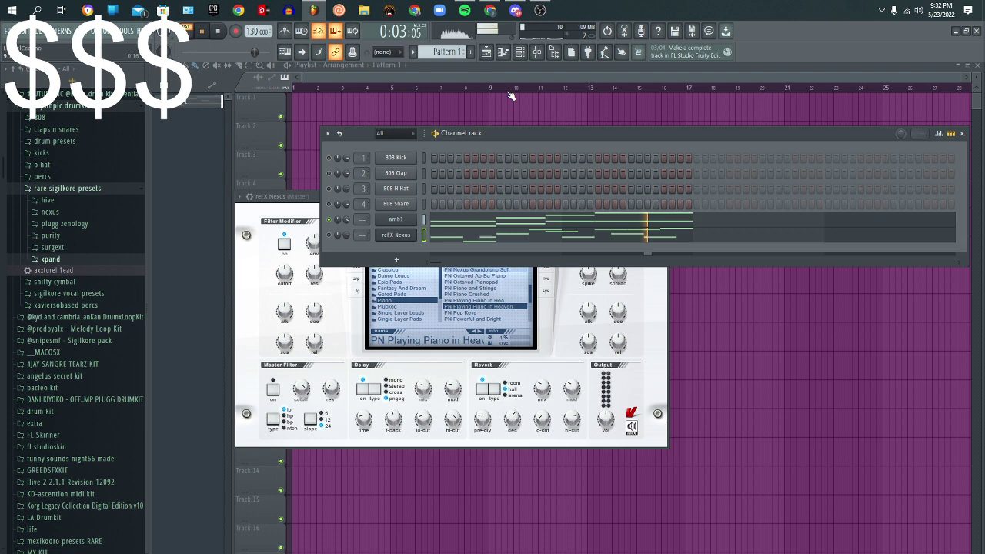
Step: Unmute the refX Nexus channel and audition its melody together with amb1
{"action": "left_click", "coordinate": [503, 52]}
{"action": "scroll", "coordinate": [438, 78], "scroll_direction": "down", "scroll_amount": 3}
{"action": "key", "text": "space"}
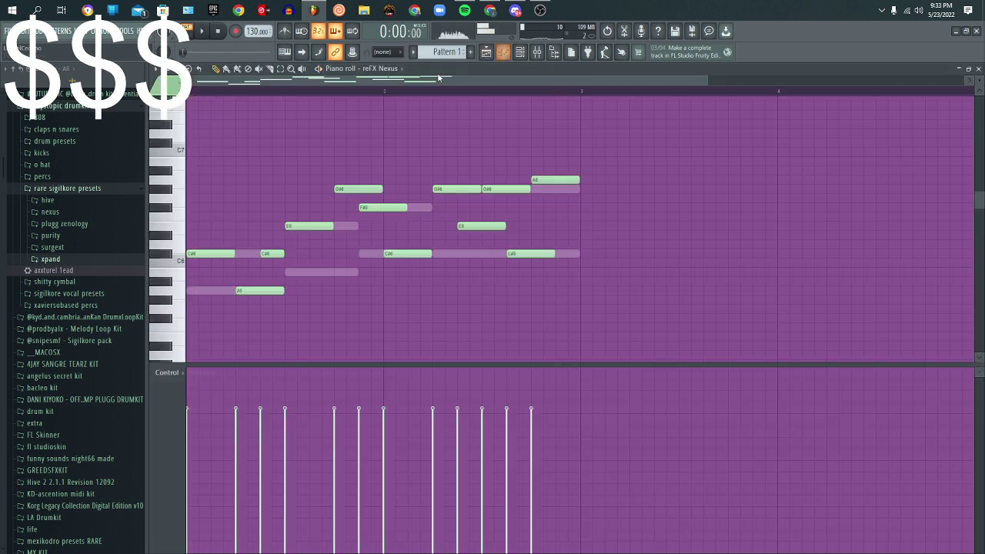
{"action": "left_click", "coordinate": [521, 56]}
{"action": "key", "text": "space"}
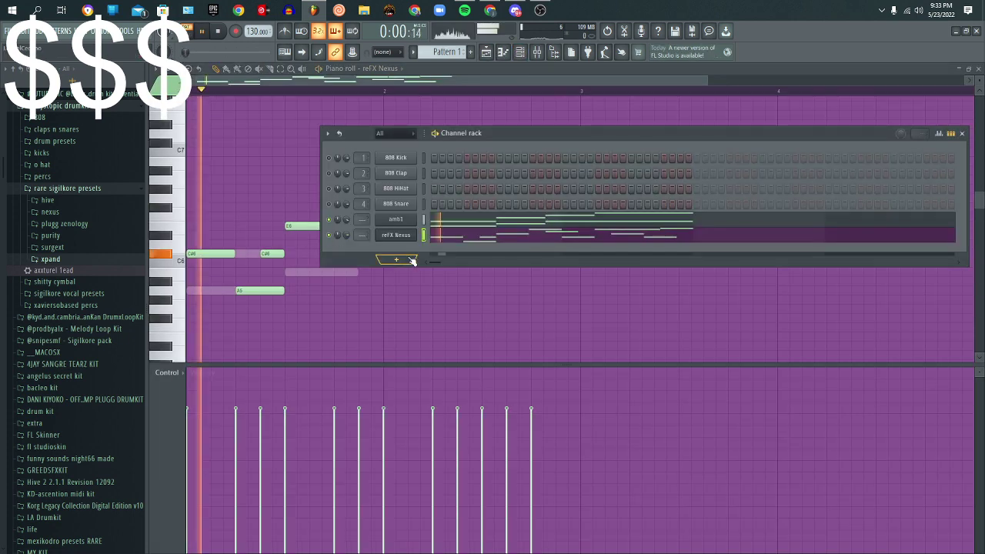
{"action": "key", "text": "space"}
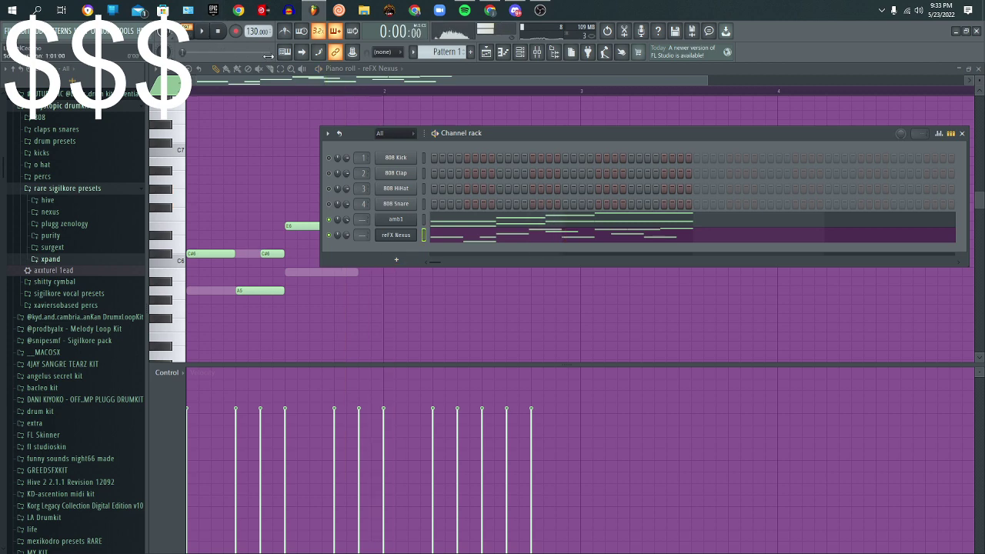
Step: Check the reference video's description for its tempo, and try playing the project at 200 BPM
{"action": "left_click", "coordinate": [489, 10]}
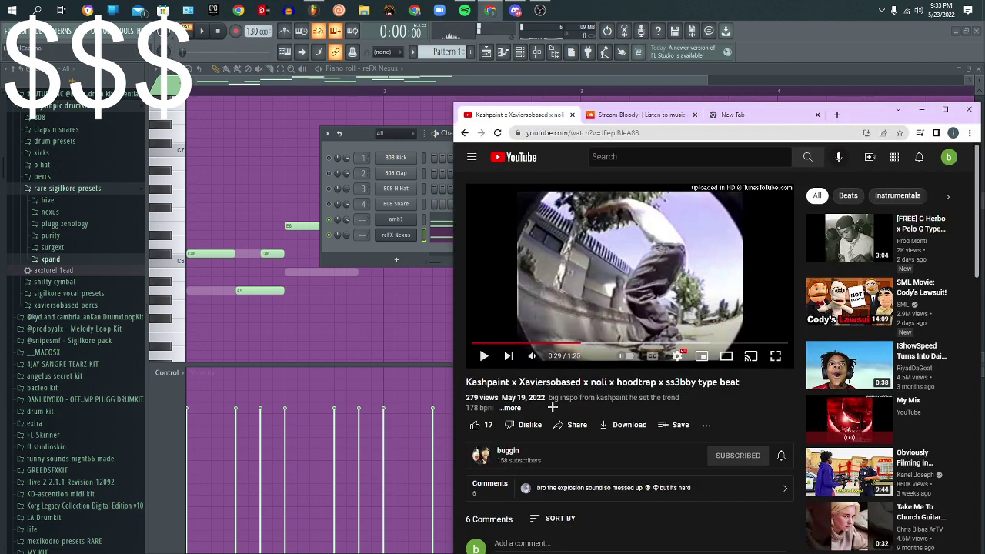
{"action": "left_click", "coordinate": [513, 409]}
{"action": "right_click", "coordinate": [258, 30]}
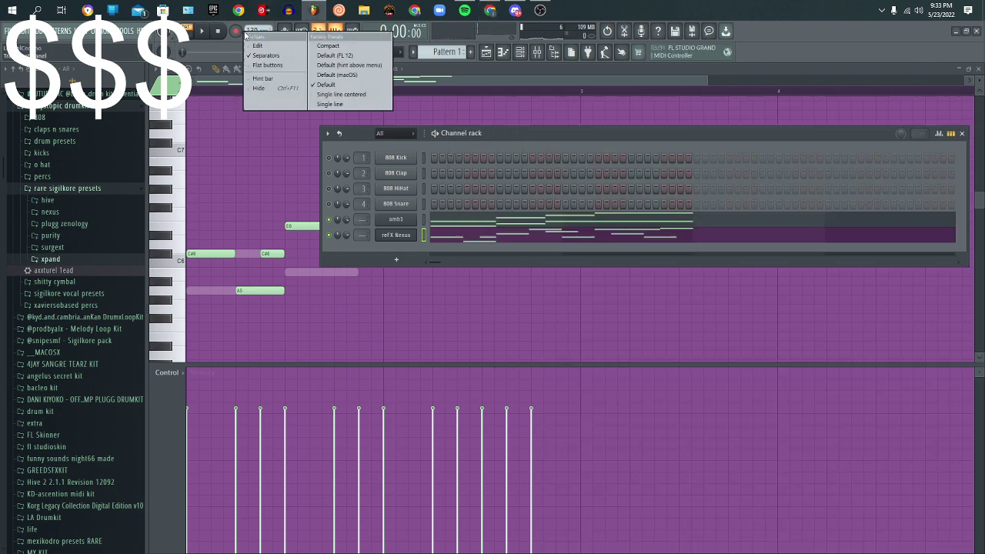
{"action": "left_click", "coordinate": [251, 35]}
{"action": "right_click", "coordinate": [255, 31]}
{"action": "left_click", "coordinate": [280, 164]}
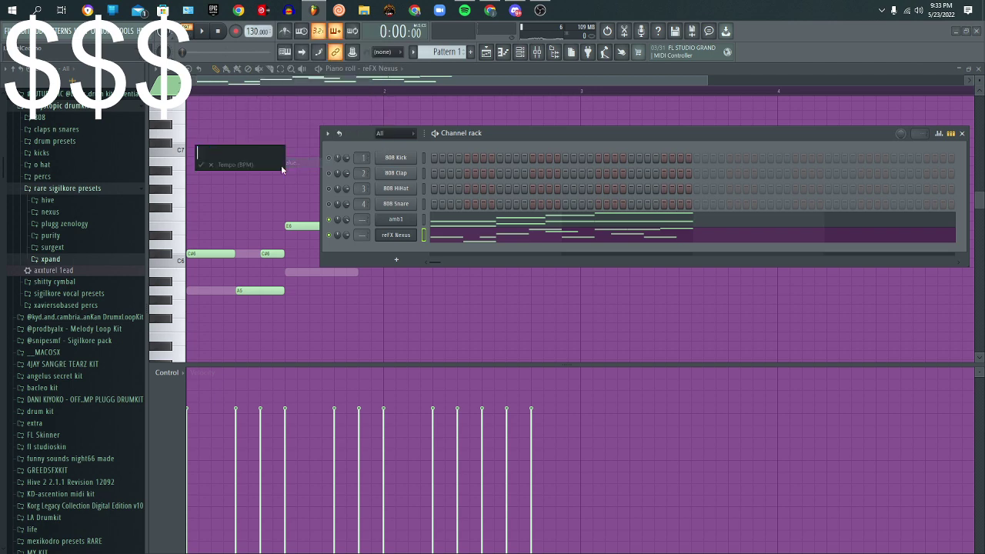
{"action": "type", "text": "200"}
{"action": "key", "text": "Return"}
{"action": "key", "text": "space"}
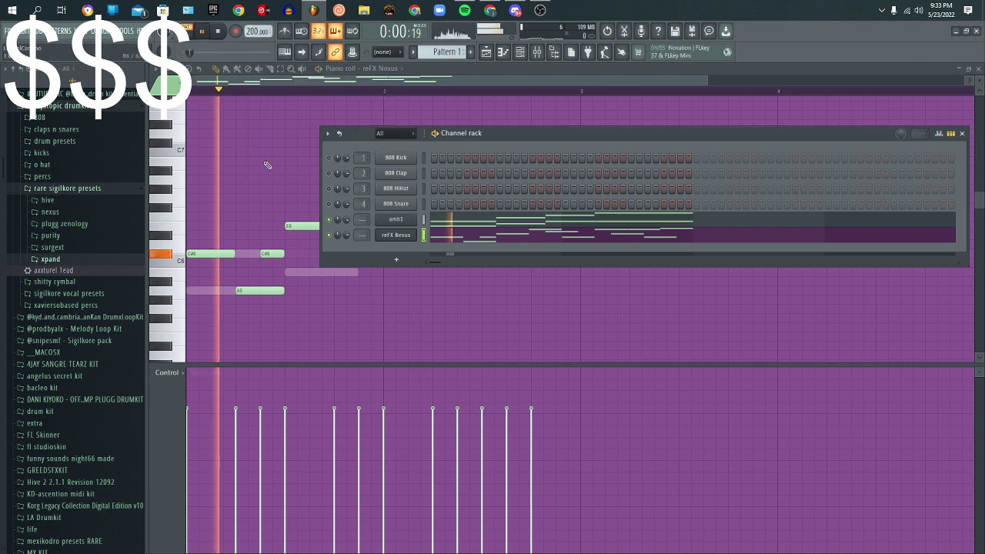
Step: Close the channel rack, set the project tempo to 180 BPM, and play the pattern
{"action": "left_click", "coordinate": [962, 133]}
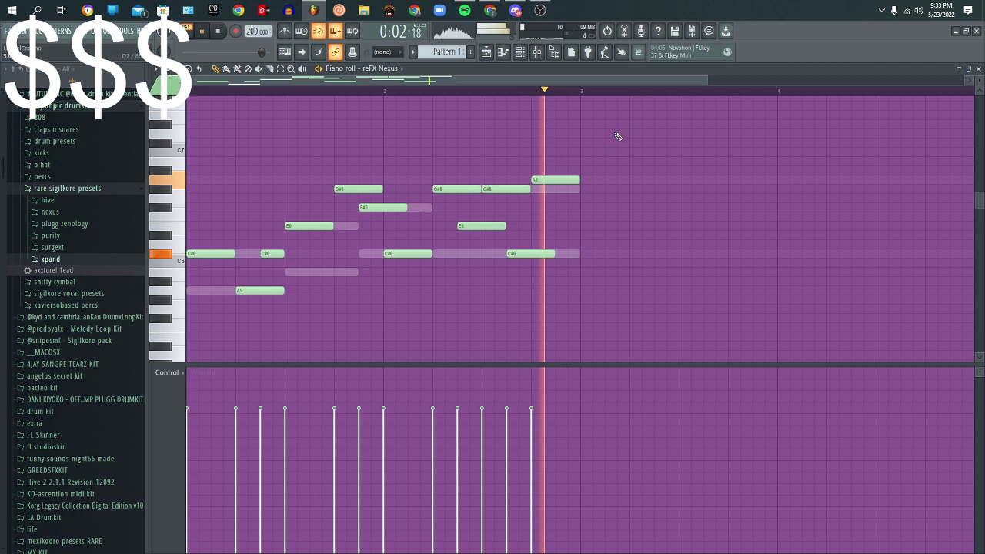
{"action": "key", "text": "space"}
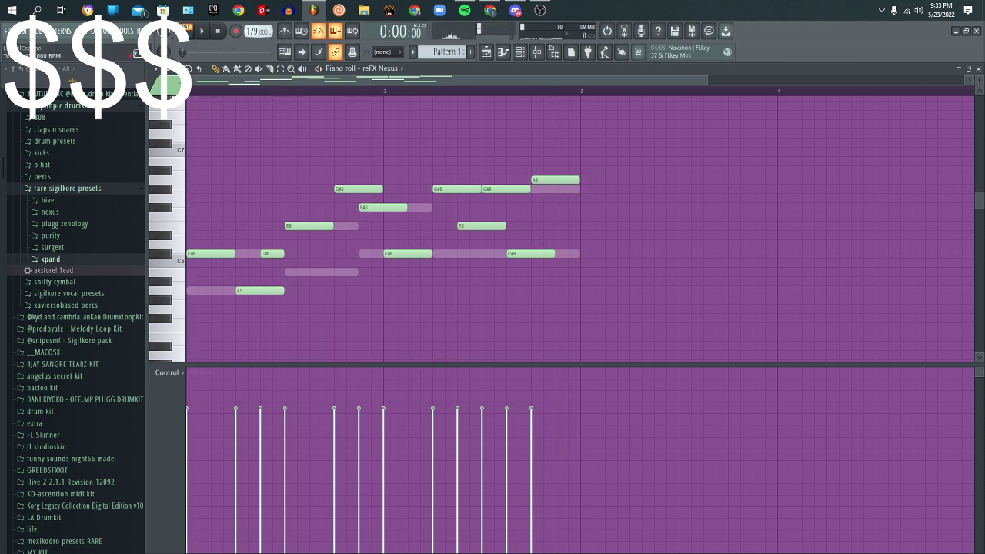
{"action": "key", "text": "space"}
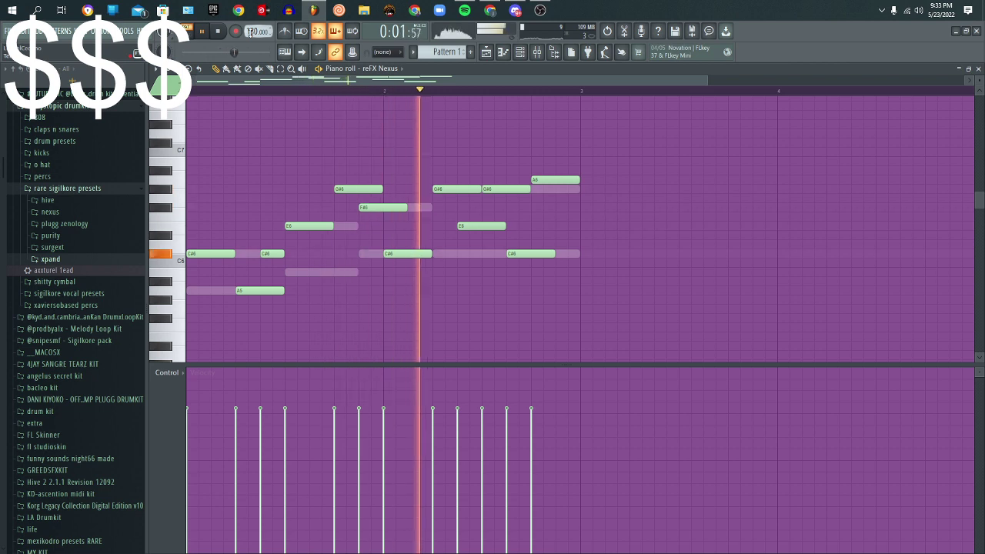
Step: Duplicate the refX Nexus and amb1 notes into bars 3 and 4 of the pattern
{"action": "key", "text": "ctrl+b"}
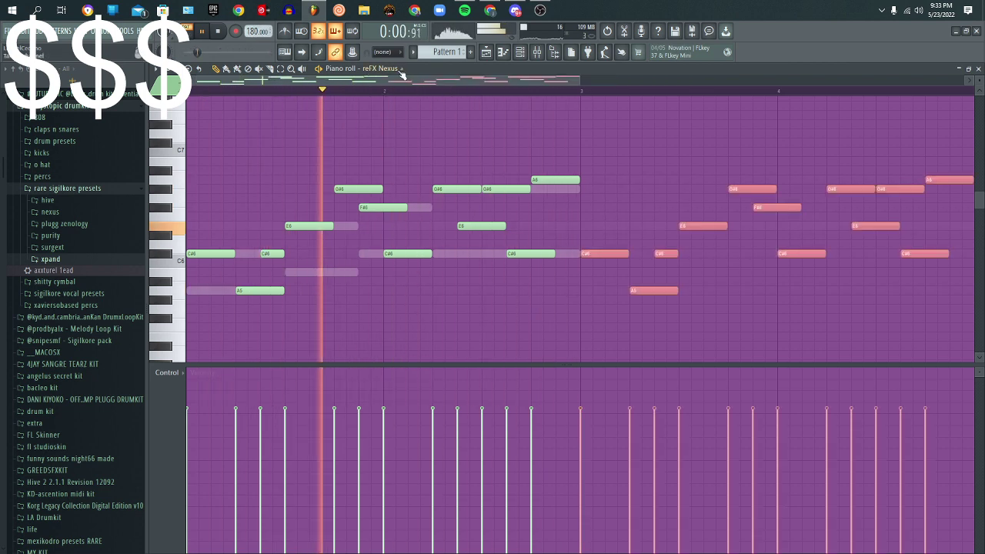
{"action": "left_click", "coordinate": [401, 70]}
{"action": "left_click", "coordinate": [391, 126]}
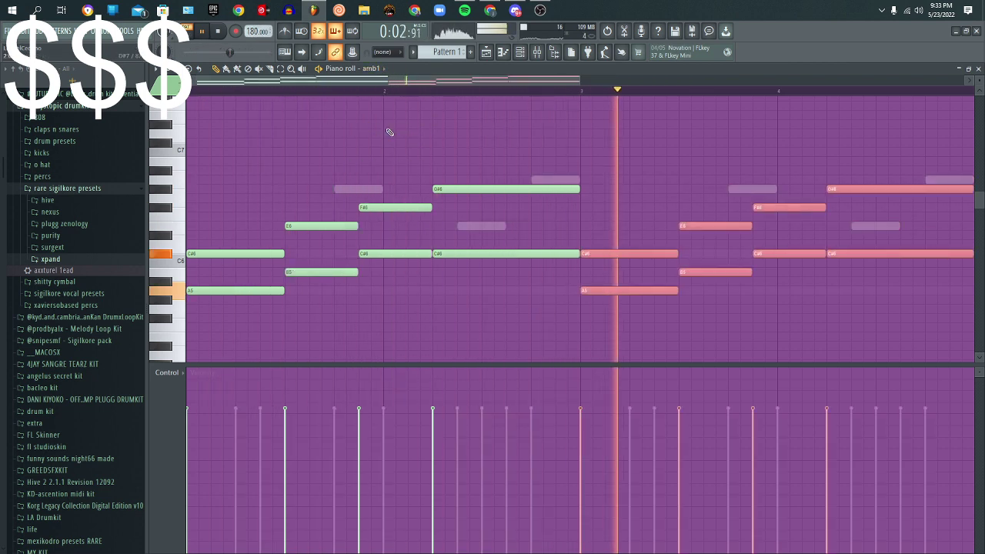
Step: Stop playback and unmute all channels in the channel rack by toggling the amb1 solo
{"action": "left_click", "coordinate": [520, 52]}
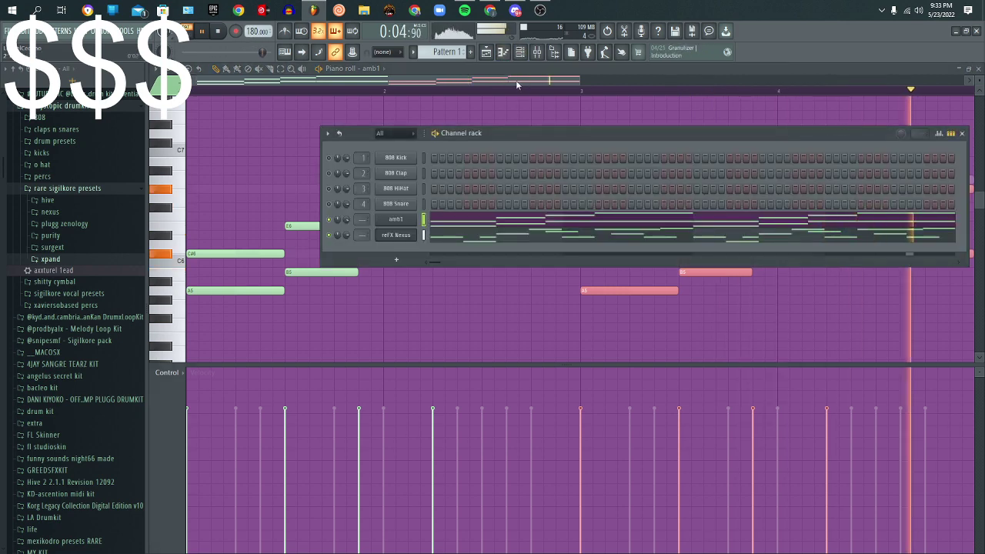
{"action": "key", "text": "space"}
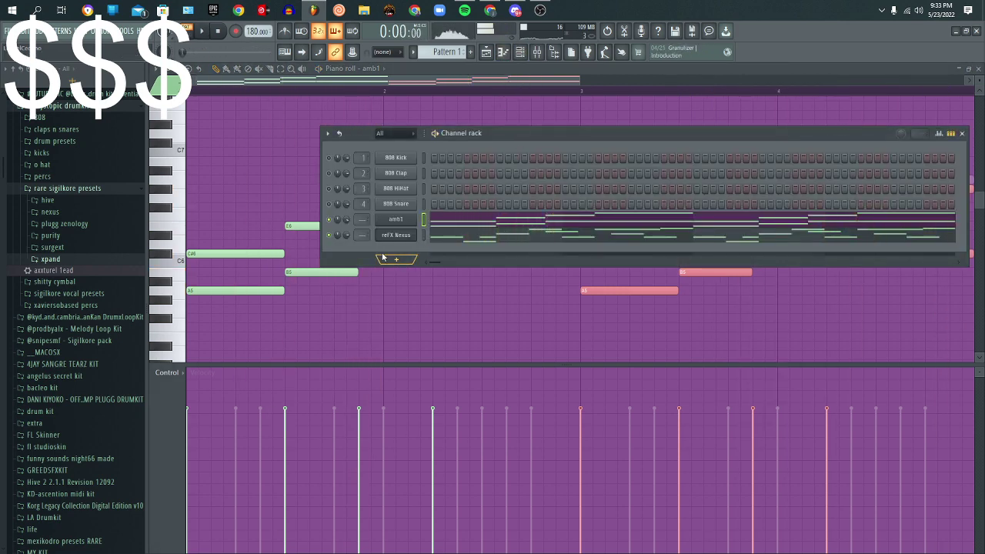
{"action": "right_click", "coordinate": [331, 219]}
{"action": "left_click", "coordinate": [335, 222]}
{"action": "right_click", "coordinate": [328, 222]}
{"action": "left_click", "coordinate": [339, 227]}
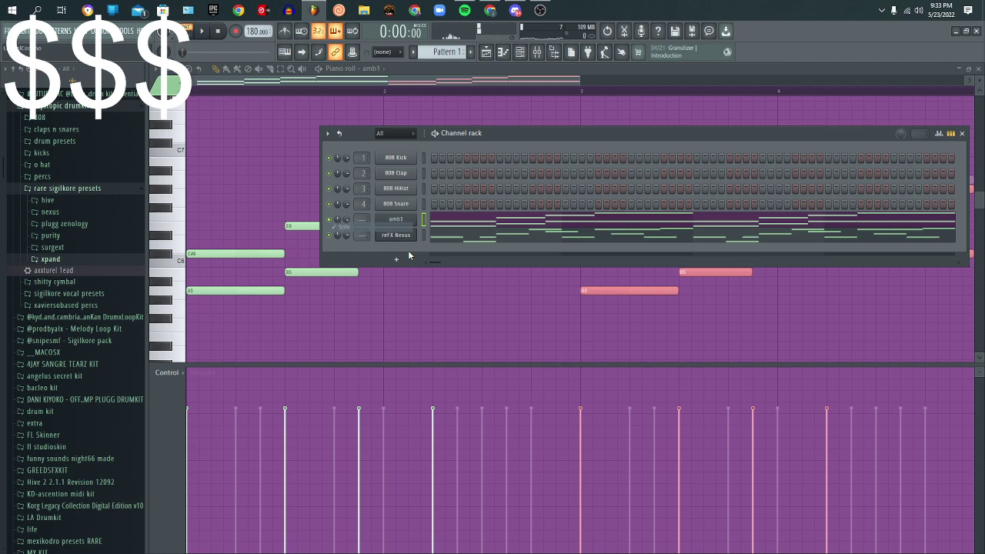
Step: Switch to the browser and continue playing the reference type beat from about 0:29
{"action": "left_click", "coordinate": [397, 259]}
{"action": "left_click", "coordinate": [606, 261]}
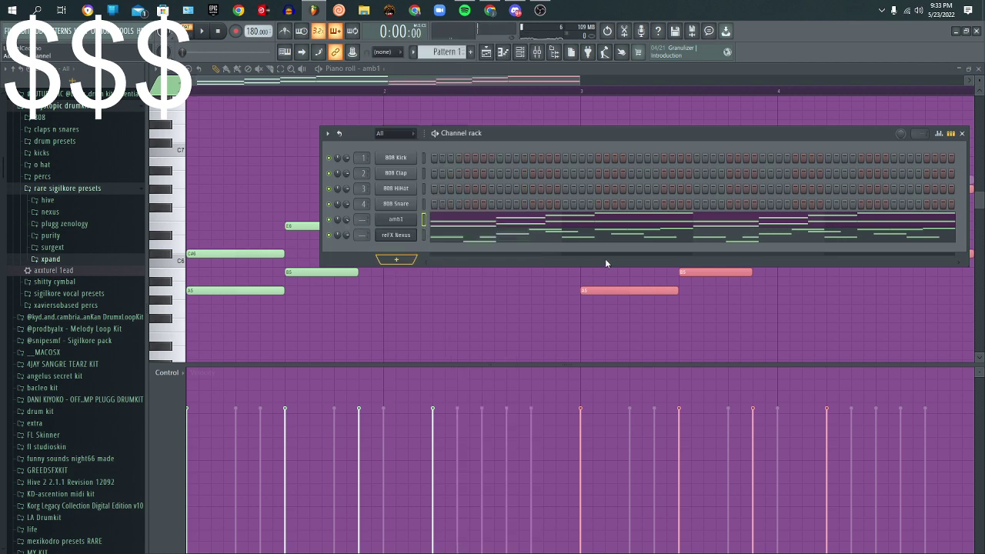
{"action": "left_click", "coordinate": [514, 10]}
{"action": "left_click", "coordinate": [490, 10]}
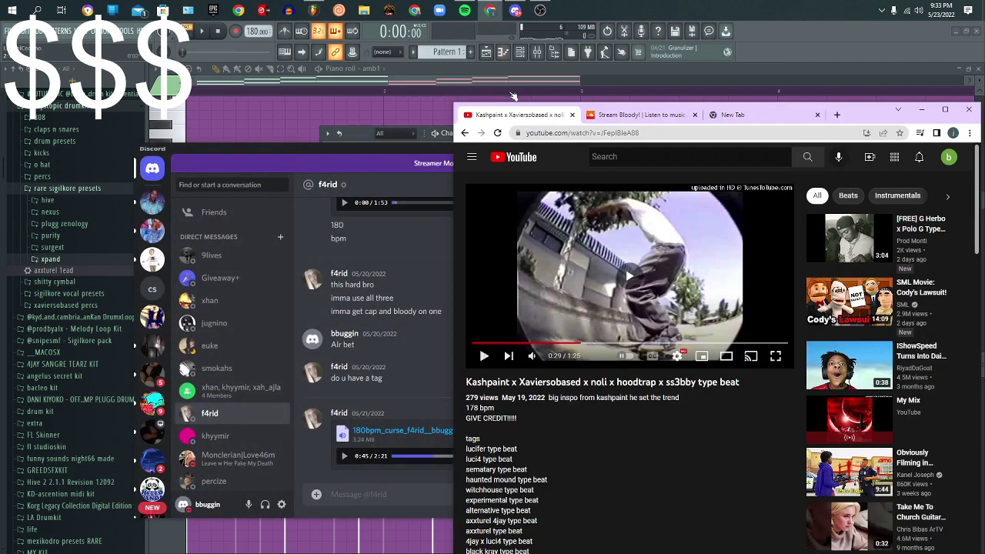
{"action": "left_click", "coordinate": [783, 240]}
{"action": "left_click", "coordinate": [803, 147]}
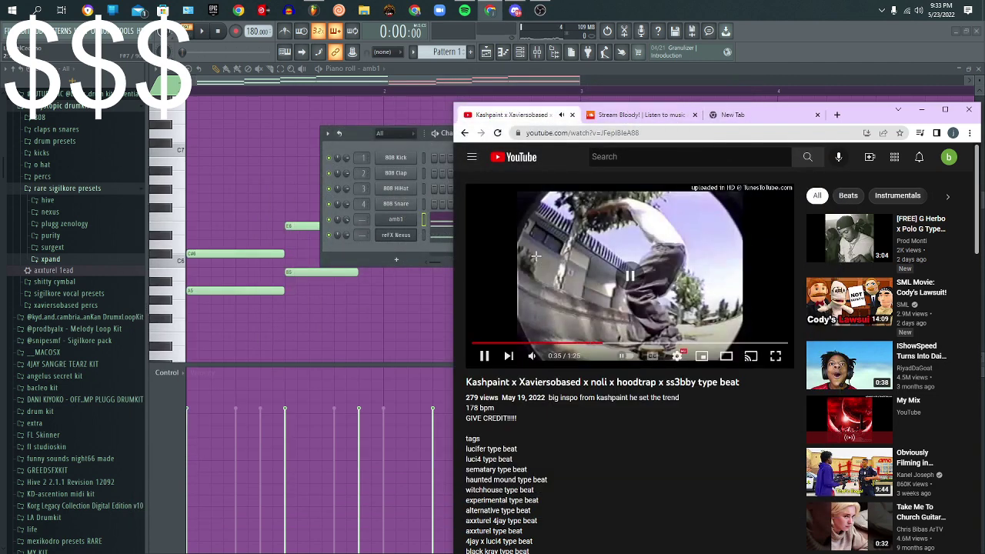
Step: Return to FL Studio, add a Purity instrument channel while the pattern plays, and close its plugin window
{"action": "left_click", "coordinate": [411, 255]}
{"action": "left_click", "coordinate": [396, 260]}
{"action": "left_click", "coordinate": [379, 248]}
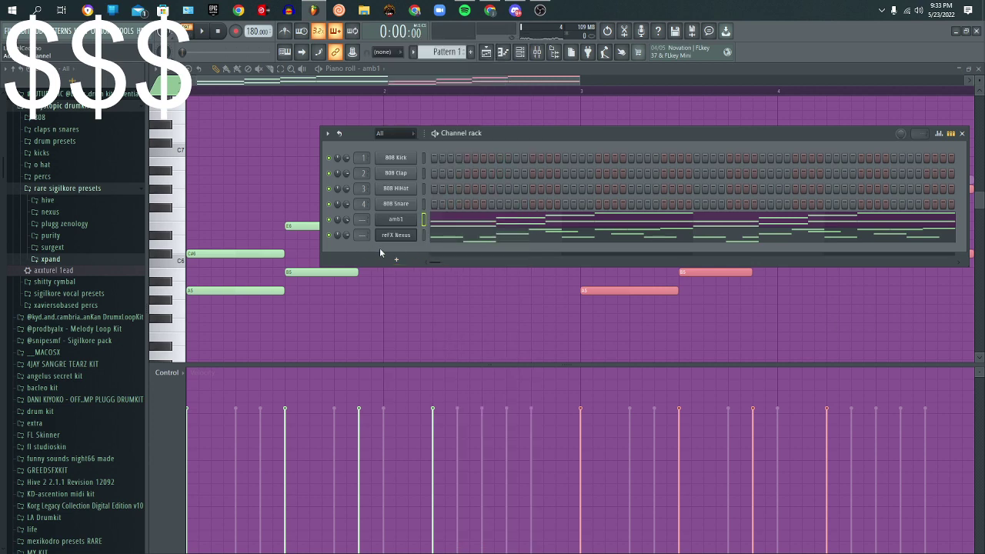
{"action": "key", "text": "space"}
{"action": "left_click", "coordinate": [396, 260]}
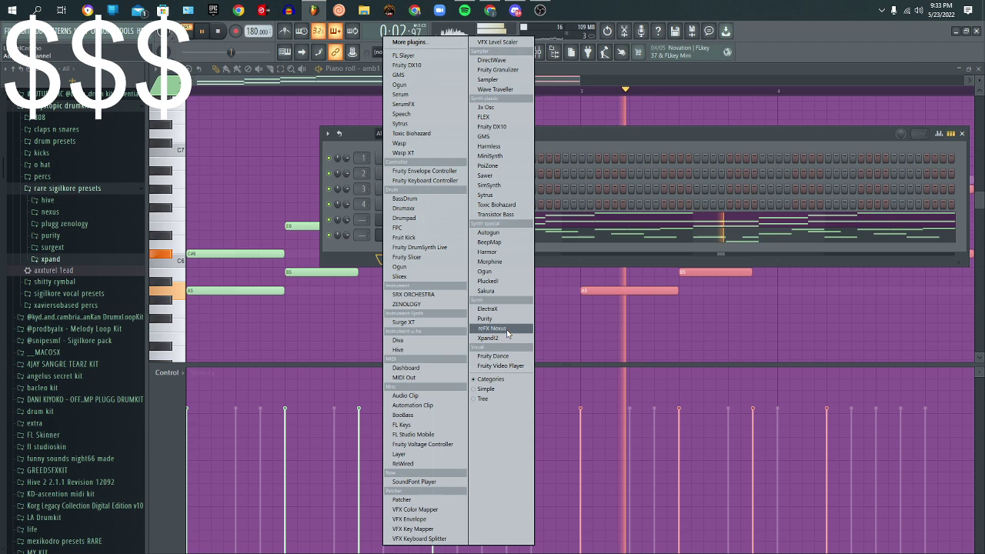
{"action": "left_click", "coordinate": [486, 318]}
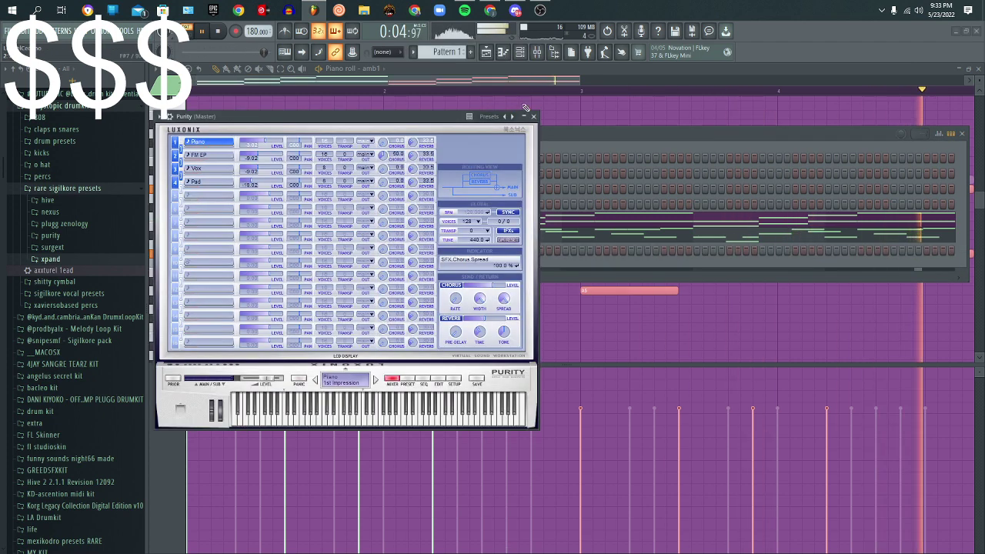
{"action": "left_click", "coordinate": [533, 117]}
Step: Replace the Purity channel's instrument with the "damn piano arp" preset from the nexus folder of rare sigilkore presets
{"action": "right_click", "coordinate": [418, 250]}
{"action": "left_click", "coordinate": [88, 239]}
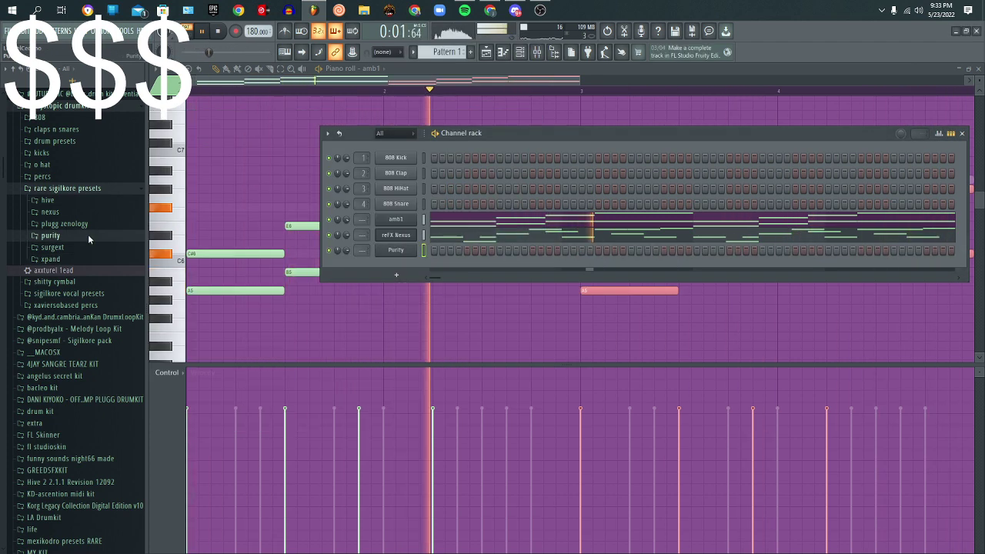
{"action": "left_click", "coordinate": [89, 240]}
{"action": "key", "text": "space"}
{"action": "left_click", "coordinate": [73, 148]}
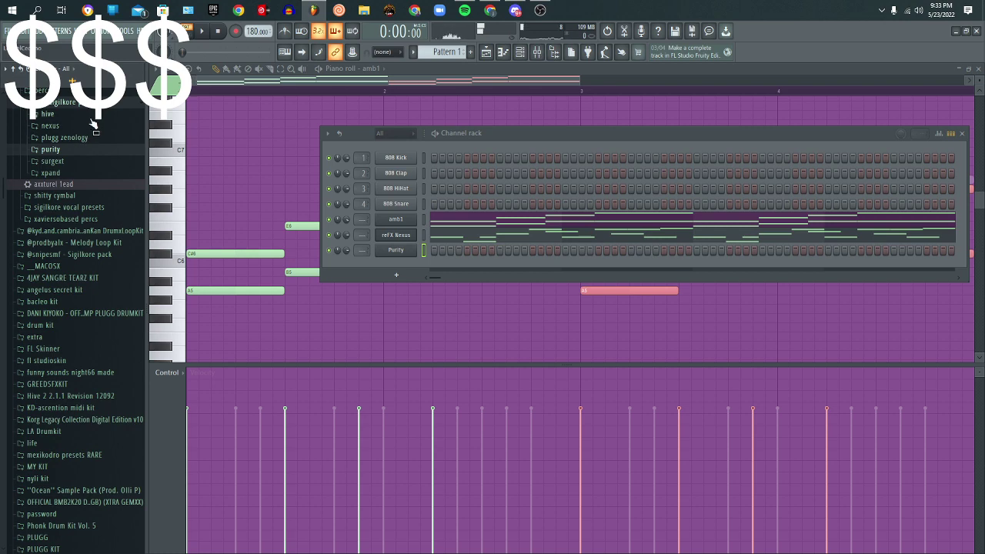
{"action": "left_click", "coordinate": [78, 126]}
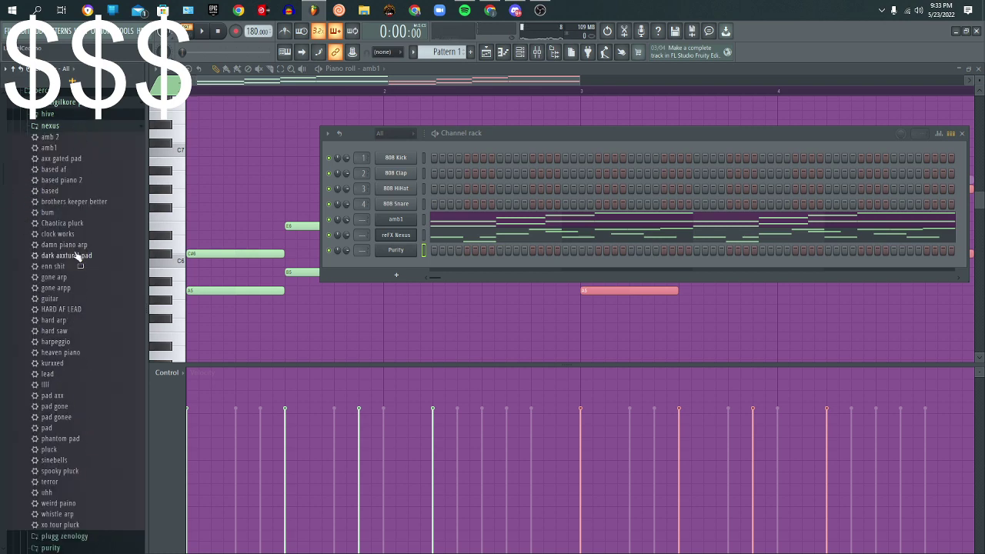
{"action": "left_click_drag", "start_coordinate": [126, 245], "coordinate": [408, 250]}
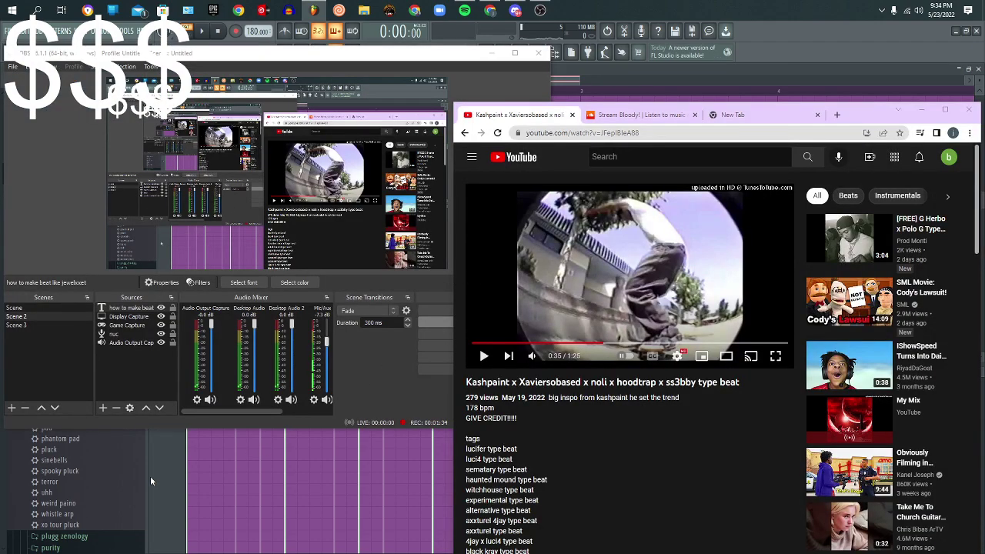
Step: Minimize the recording software and browser windows and show the damn piano arp channel in the piano roll
{"action": "left_click", "coordinate": [493, 53]}
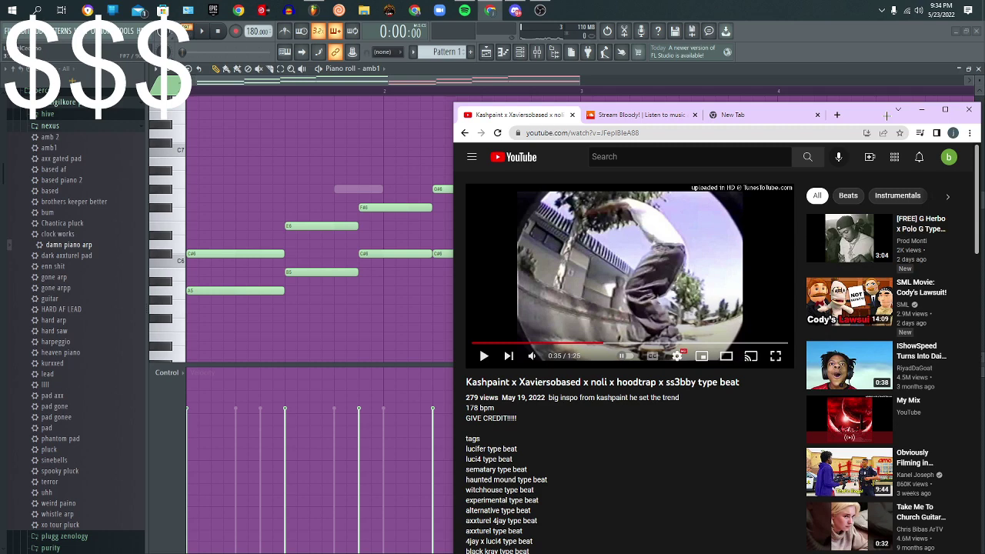
{"action": "left_click", "coordinate": [924, 112]}
{"action": "left_click", "coordinate": [366, 69]}
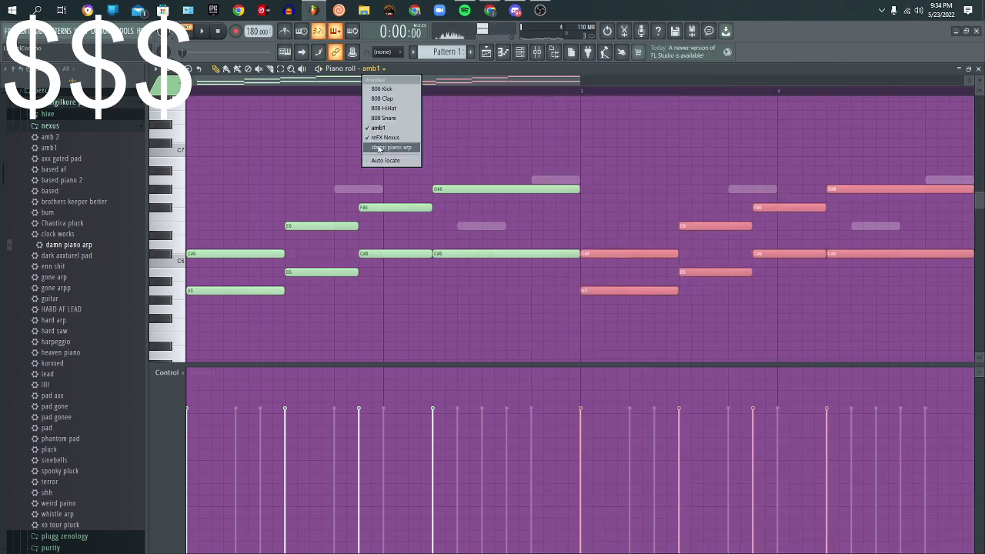
{"action": "left_click", "coordinate": [388, 147]}
Step: Place half-bar chords of C#6 with A5 and E6 with B5 across bar 1, following the ghost notes
{"action": "left_click", "coordinate": [219, 246]}
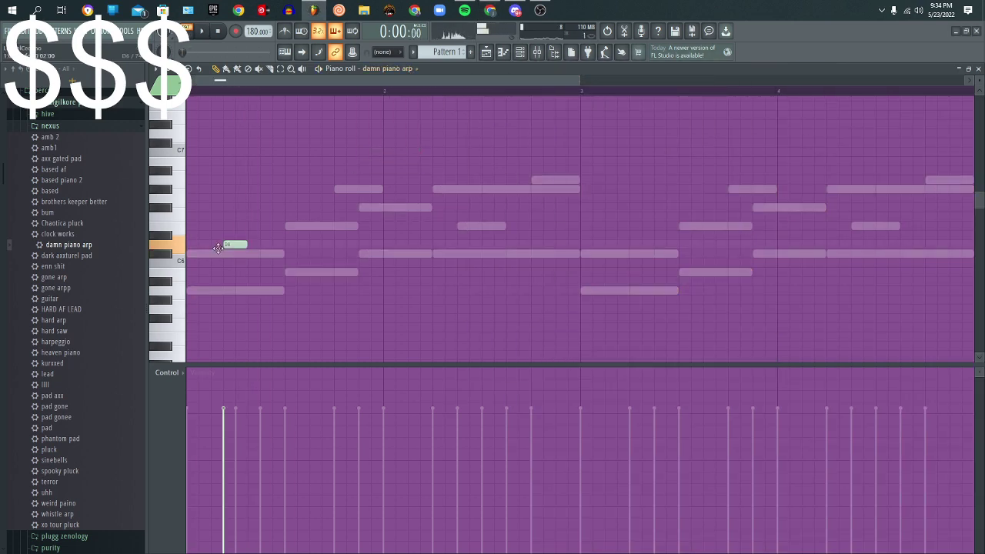
{"action": "left_click_drag", "start_coordinate": [219, 247], "coordinate": [181, 261]}
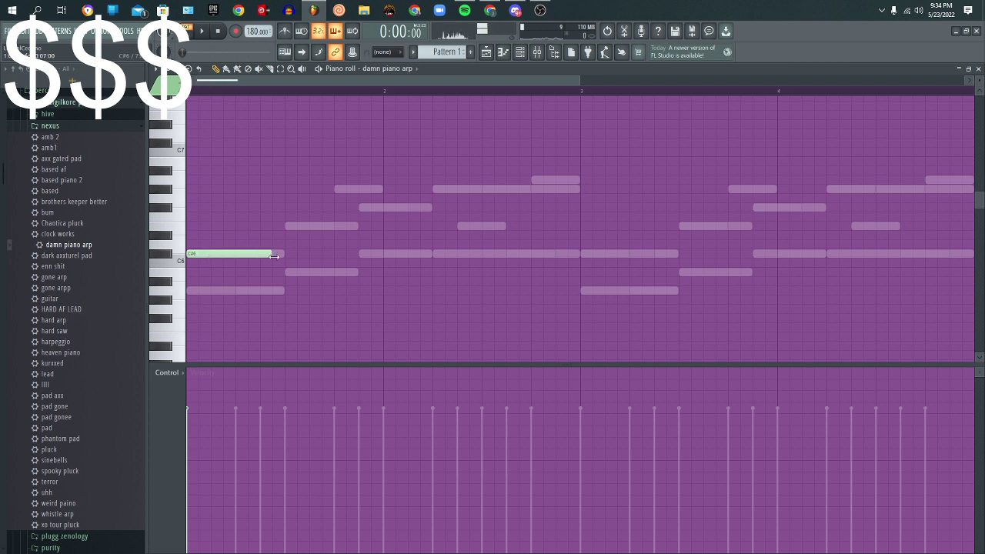
{"action": "left_click_drag", "start_coordinate": [206, 291], "coordinate": [190, 291]}
{"action": "key", "text": "space"}
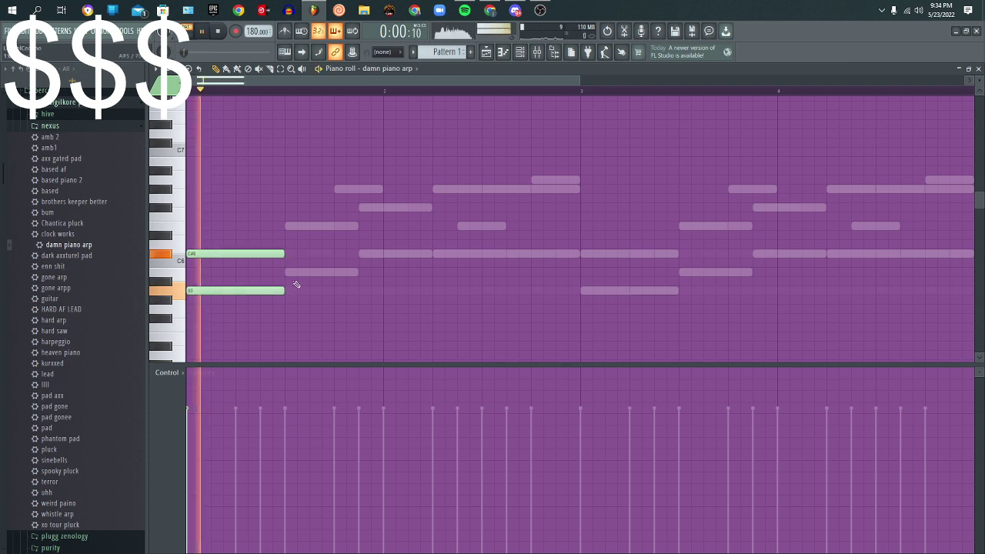
{"action": "key", "text": "space"}
{"action": "left_click", "coordinate": [290, 226]}
{"action": "left_click", "coordinate": [291, 271]}
{"action": "key", "text": "space"}
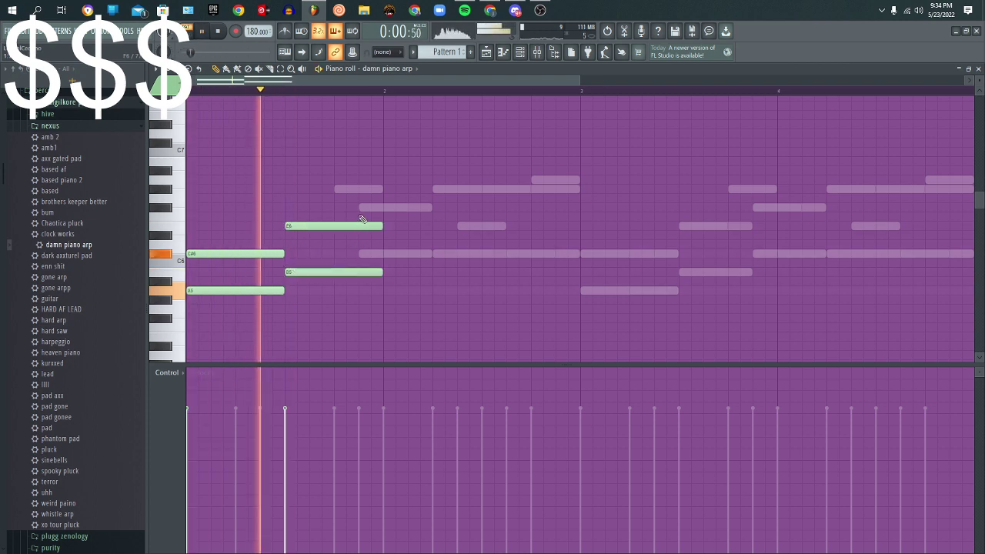
Step: Add chords of F#6 with C#6 and G#6 with C#6 over the ghost notes, extending the last C#6 to the end of bar 2
{"action": "left_click", "coordinate": [361, 208]}
{"action": "key", "text": "space"}
{"action": "left_click", "coordinate": [363, 262]}
{"action": "left_click_drag", "start_coordinate": [362, 253], "coordinate": [360, 254]}
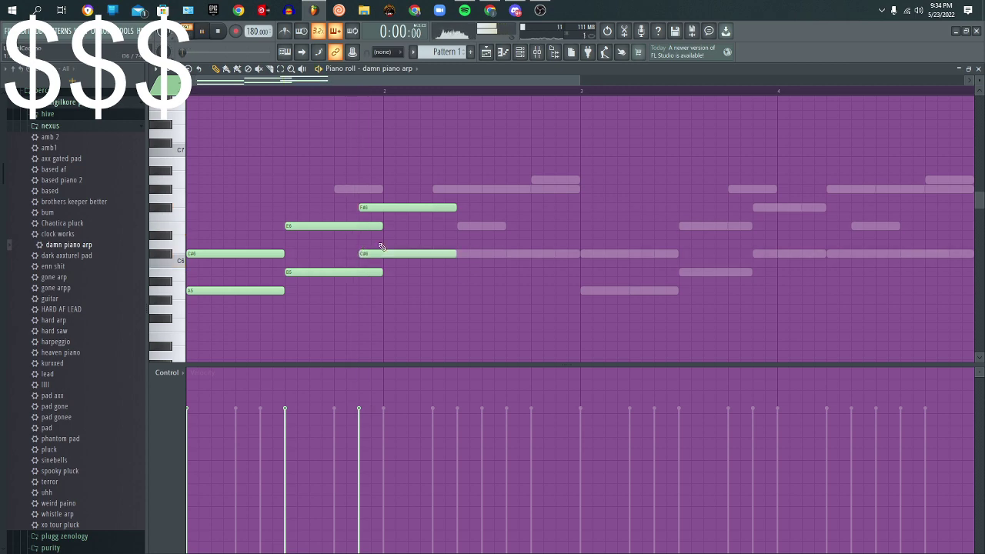
{"action": "key", "text": "space"}
{"action": "left_click", "coordinate": [438, 191]}
{"action": "left_click_drag", "start_coordinate": [453, 253], "coordinate": [434, 253]}
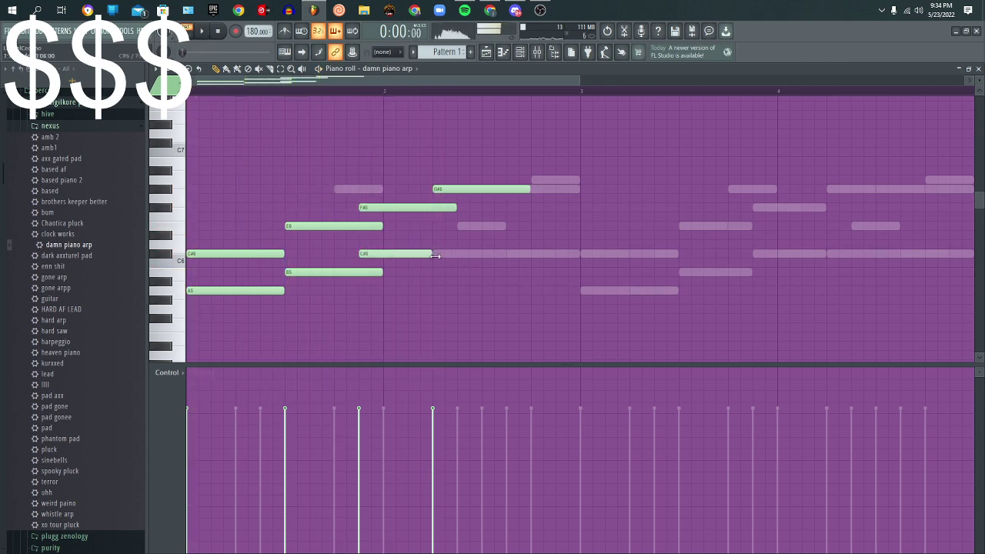
{"action": "left_click", "coordinate": [439, 253]}
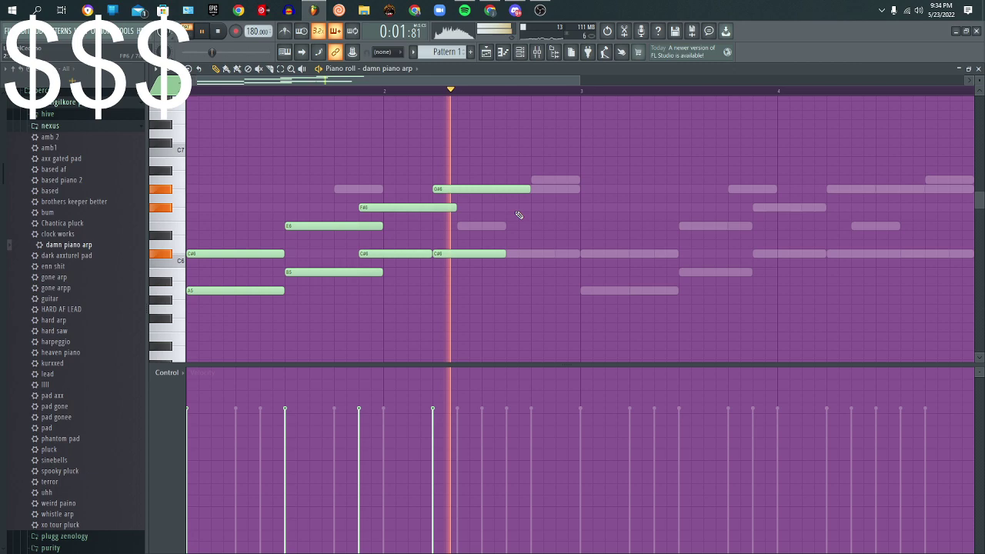
{"action": "left_click_drag", "start_coordinate": [506, 254], "coordinate": [580, 254]}
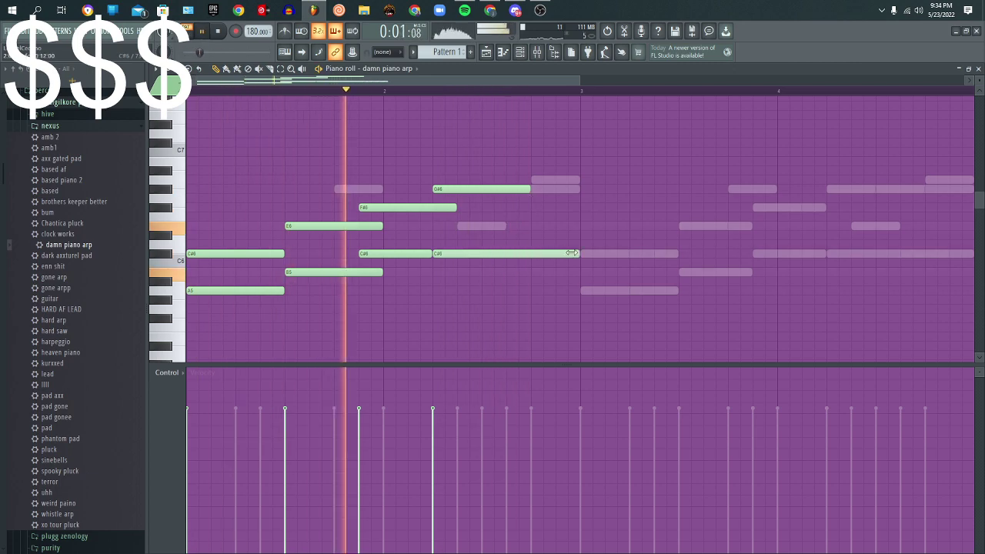
Step: Add an A6 note late in bar 2, duplicate the damn piano arp notes into bars 3 and 4, and start playback
{"action": "left_click", "coordinate": [535, 179]}
{"action": "key", "text": "space"}
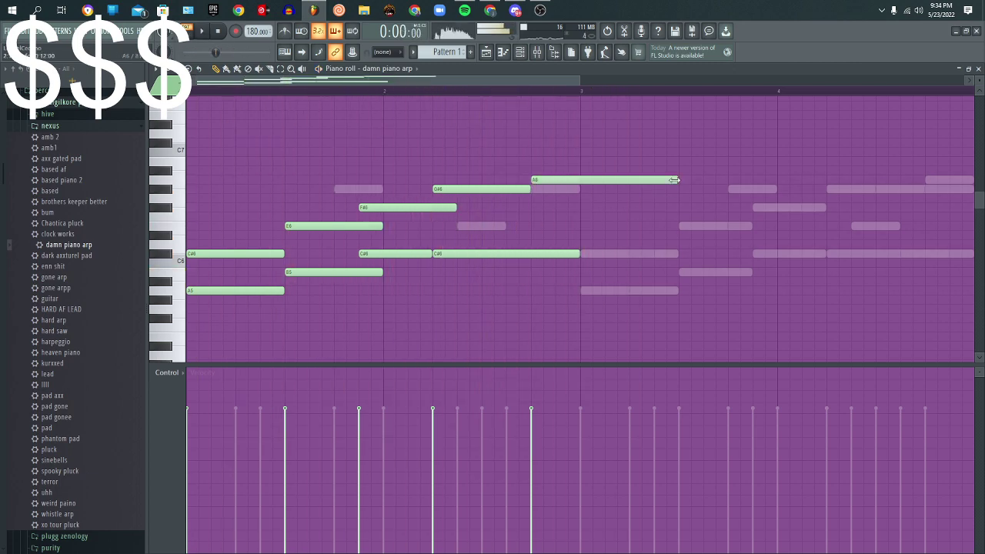
{"action": "key", "text": "ctrl+b"}
{"action": "key", "text": "space"}
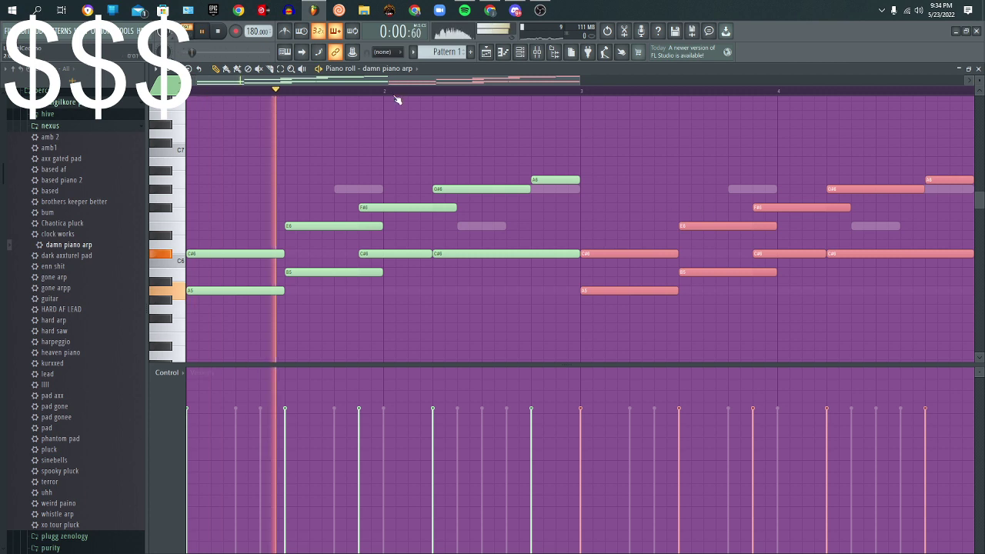
Step: Solo the damn piano arp channel in the channel rack and listen to it on its own
{"action": "left_click", "coordinate": [502, 52]}
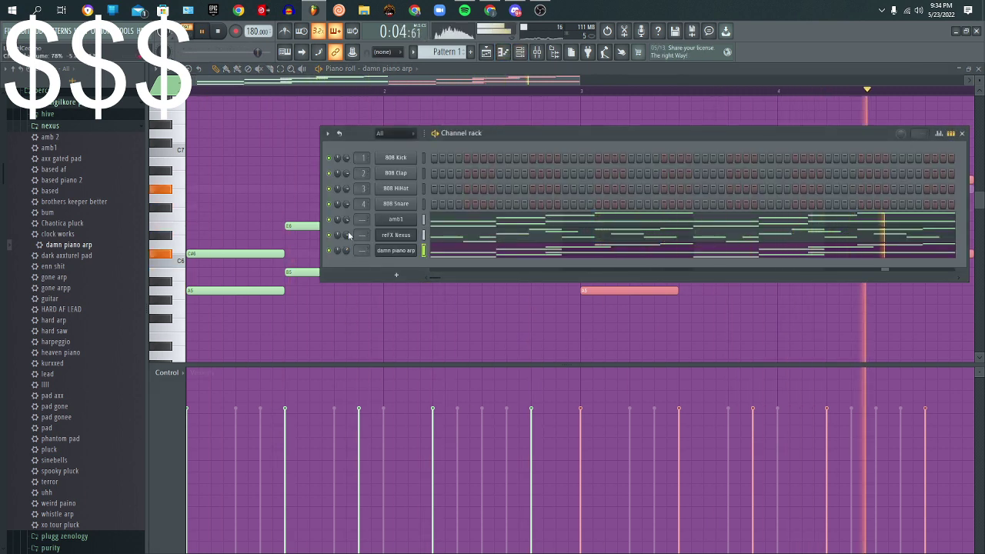
{"action": "key", "text": "space"}
{"action": "right_click", "coordinate": [333, 256]}
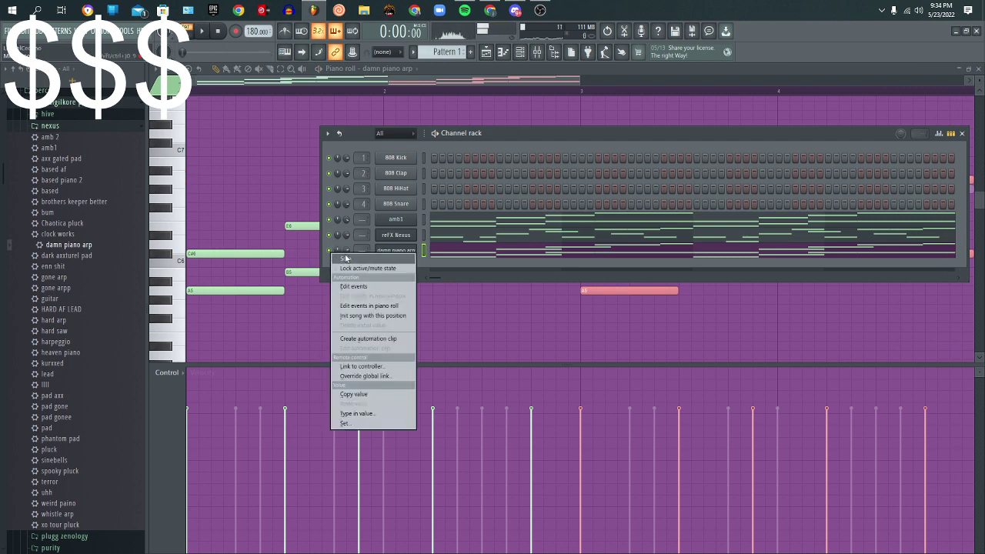
{"action": "left_click", "coordinate": [345, 263]}
{"action": "key", "text": "space"}
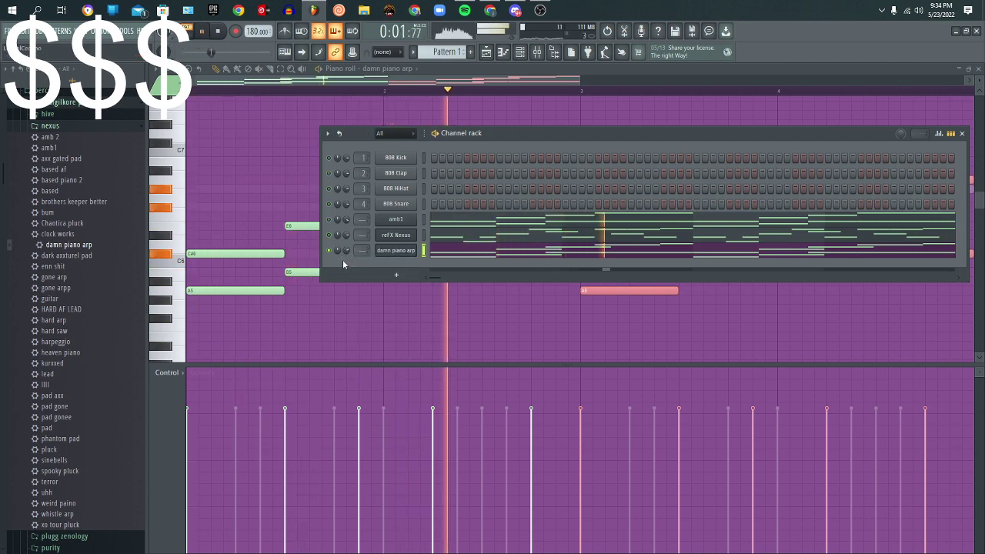
{"action": "key", "text": "space"}
Step: Unsolo the damn piano arp channel, play the pattern with all channels, and close the channel rack
{"action": "left_click", "coordinate": [164, 269]}
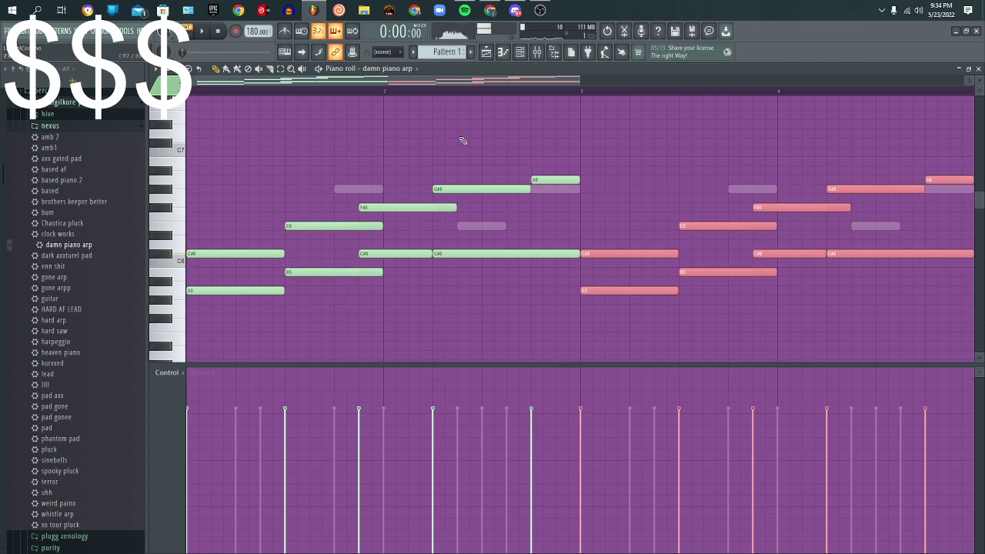
{"action": "left_click", "coordinate": [518, 56]}
{"action": "right_click", "coordinate": [328, 255]}
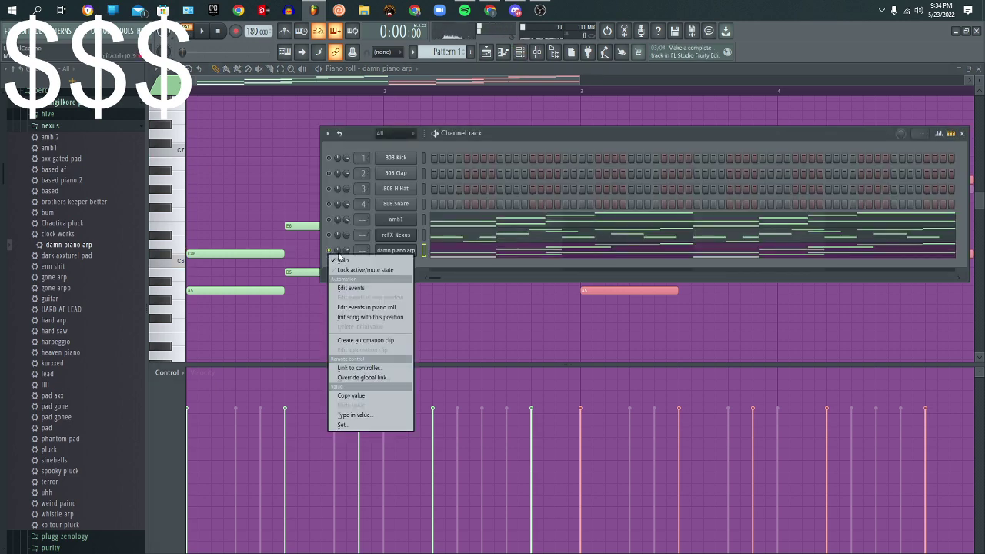
{"action": "left_click", "coordinate": [341, 260]}
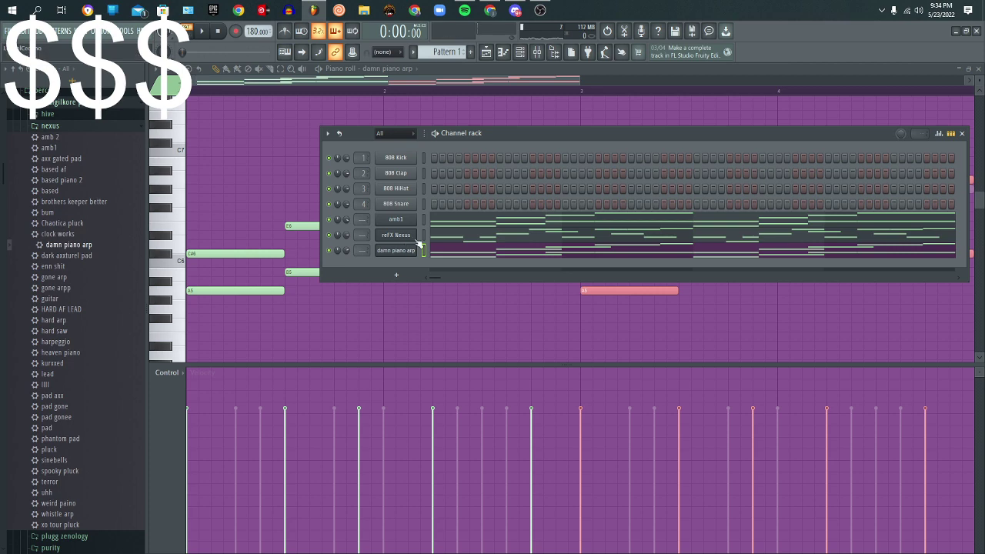
{"action": "key", "text": "space"}
{"action": "left_click", "coordinate": [962, 134]}
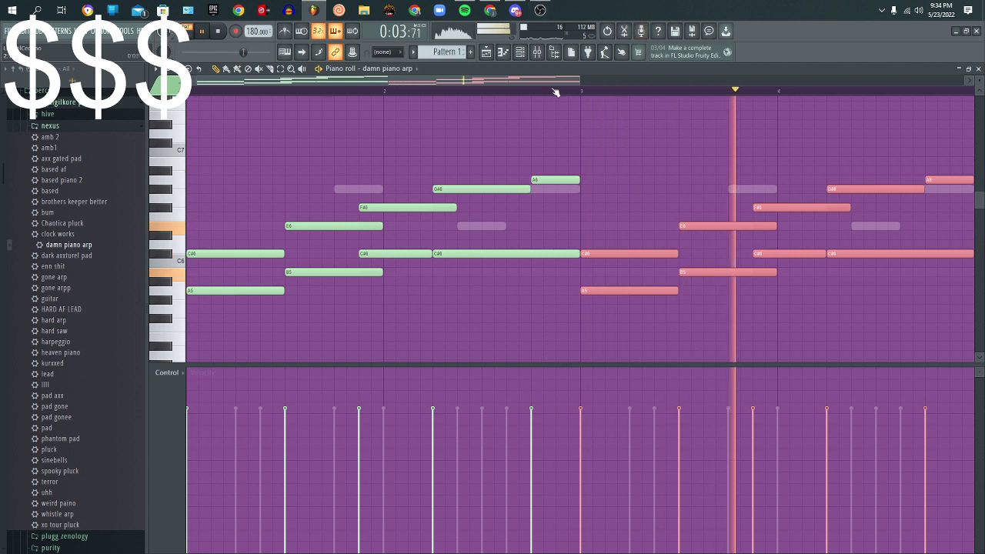
Step: Replay the pattern from bar 1, stop it, and show the channel rack
{"action": "scroll", "coordinate": [585, 82], "scroll_direction": "down", "scroll_amount": 3}
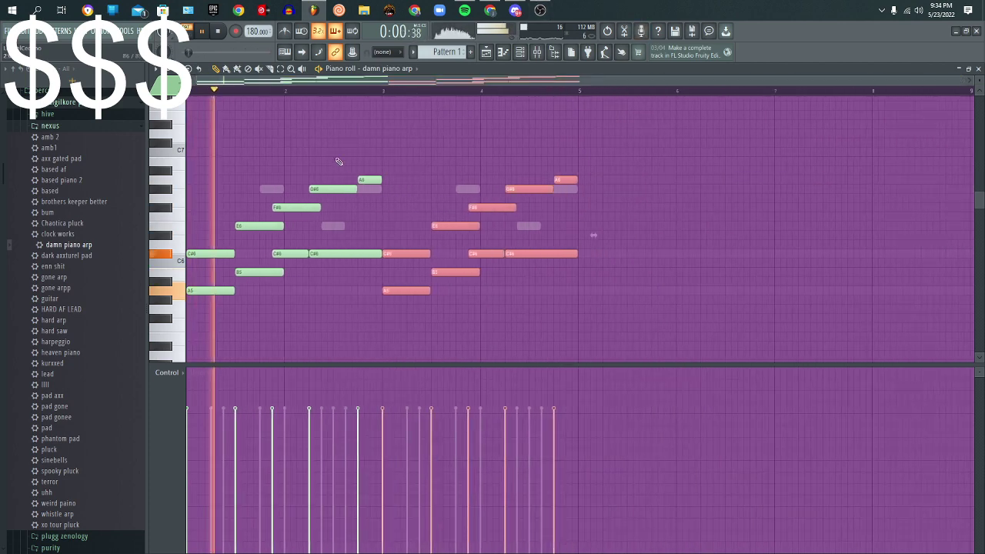
{"action": "key", "text": "space"}
{"action": "left_click_drag", "start_coordinate": [270, 90], "coordinate": [188, 91]}
{"action": "key", "text": "space"}
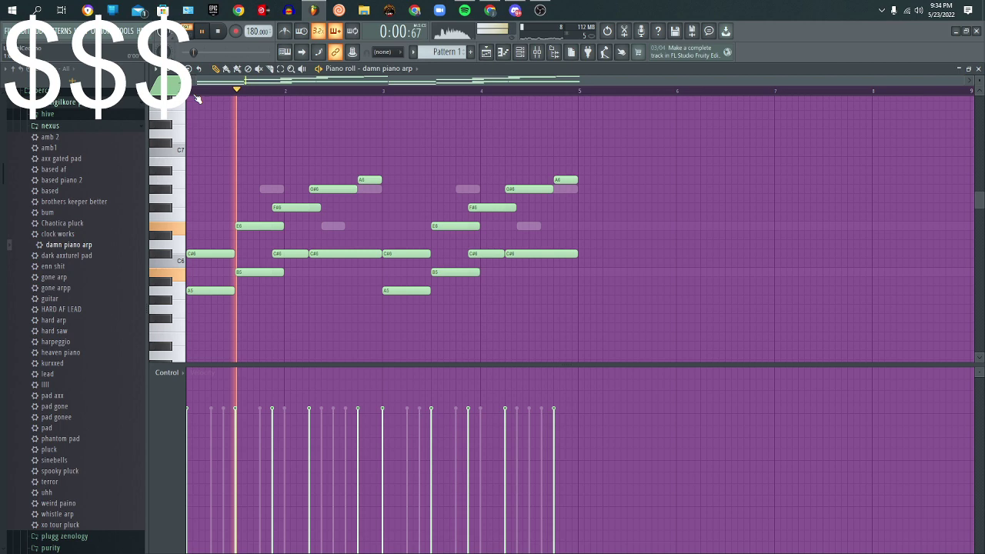
{"action": "left_click", "coordinate": [521, 52]}
{"action": "left_click", "coordinate": [521, 52]}
{"action": "key", "text": "space"}
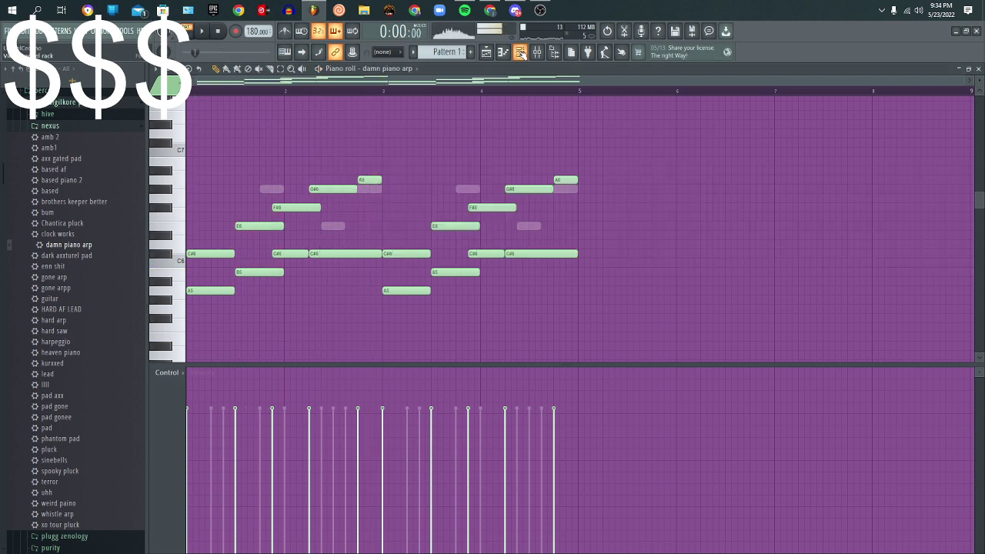
{"action": "left_click", "coordinate": [520, 52]}
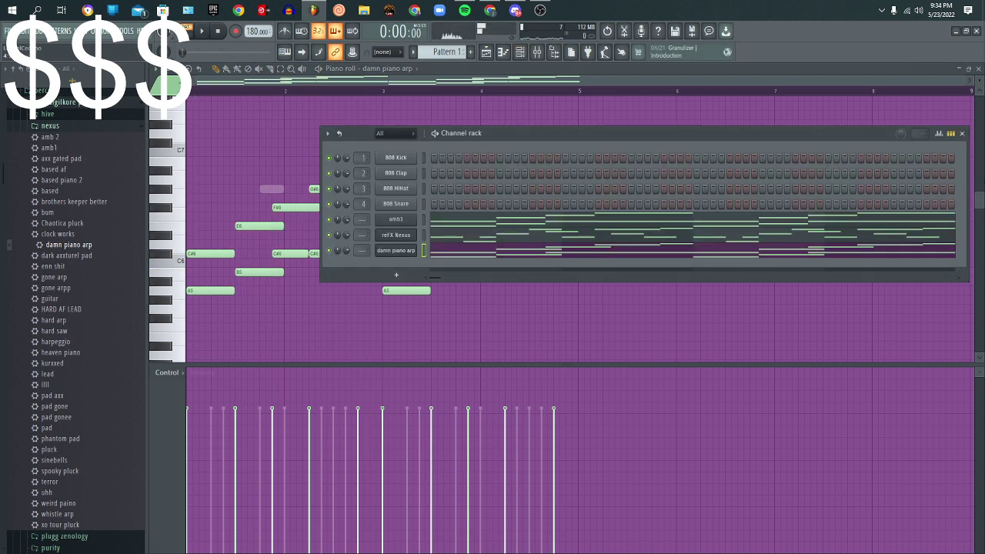
Step: Close the piano roll, clear the open plugin windows, and collapse the nexus and rare sigilkore presets folders
{"action": "left_click", "coordinate": [979, 68]}
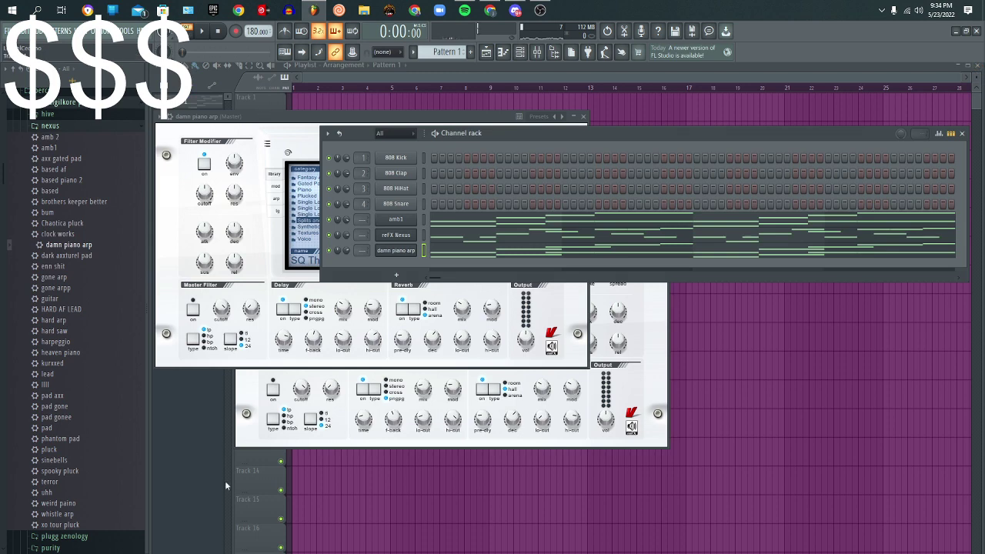
{"action": "left_click", "coordinate": [190, 428]}
{"action": "left_click", "coordinate": [56, 127]}
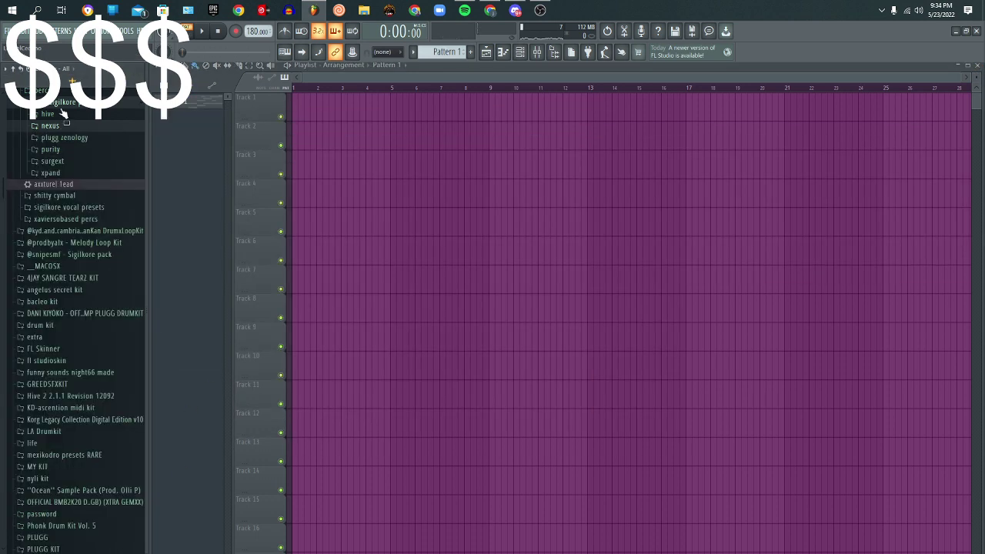
{"action": "left_click", "coordinate": [62, 104]}
{"action": "scroll", "coordinate": [75, 116], "scroll_direction": "up", "scroll_amount": 3}
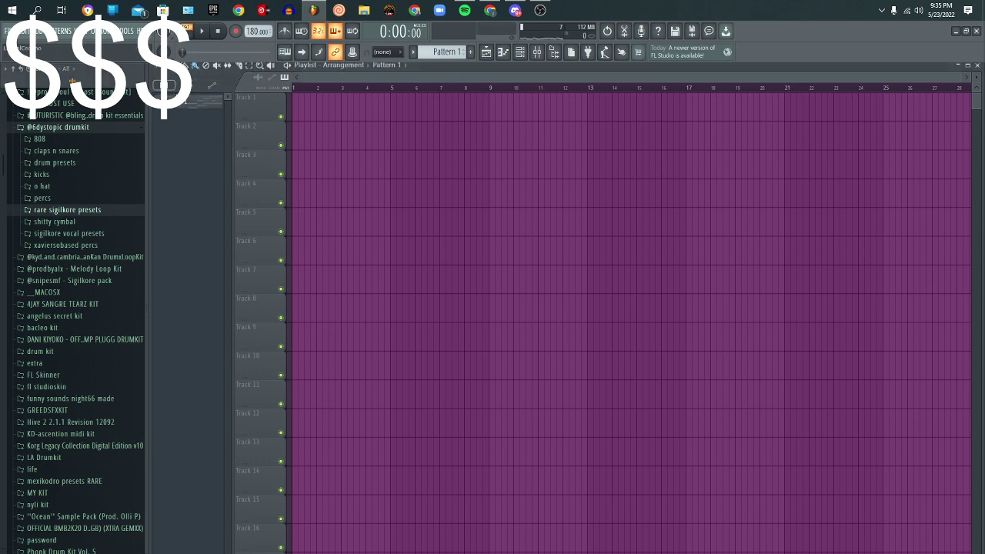
Step: Open the amb1 notes in the piano roll, play the pattern, and show the channel rack
{"action": "double_click", "coordinate": [197, 101]}
{"action": "key", "text": "space"}
{"action": "key", "text": "F6"}
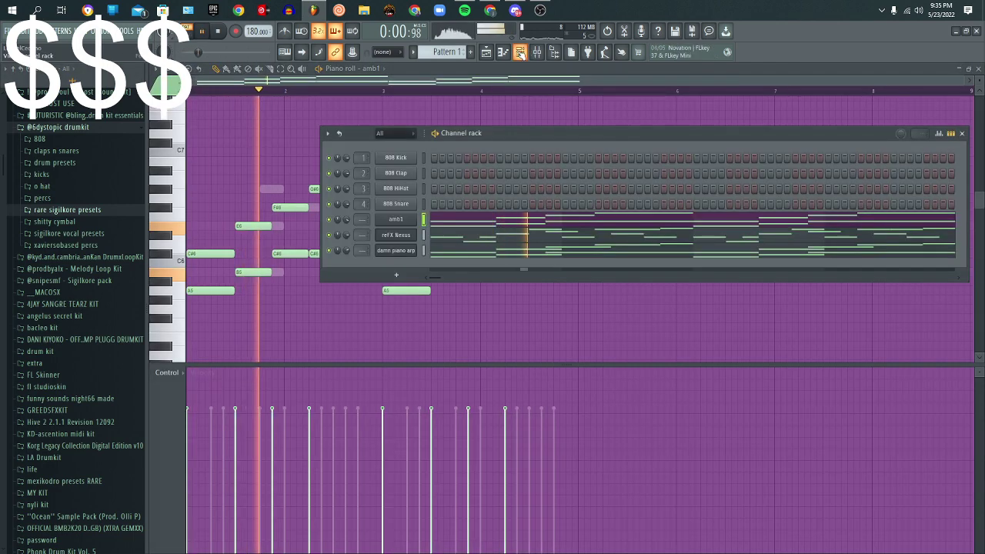
{"action": "left_click", "coordinate": [60, 201]}
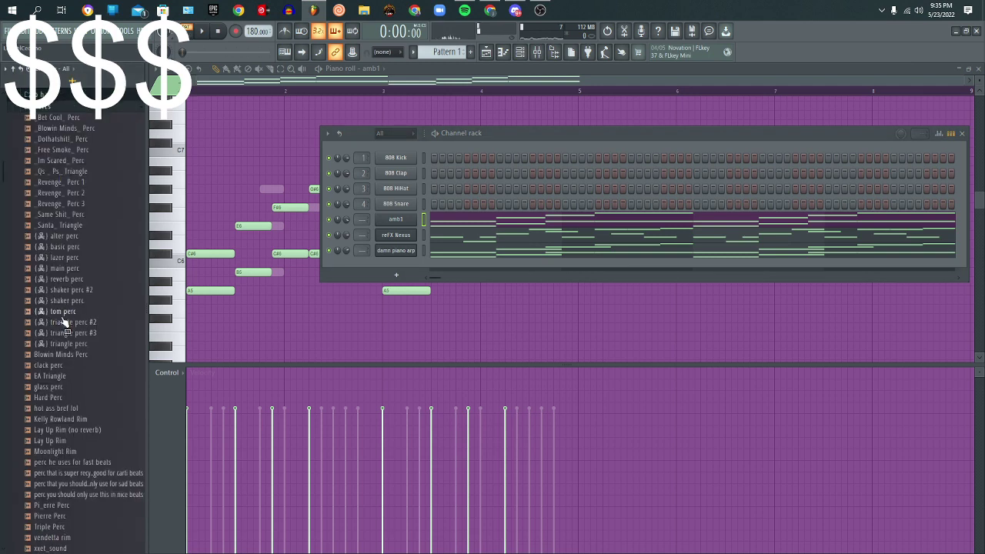
{"action": "scroll", "coordinate": [84, 185], "scroll_direction": "up", "scroll_amount": 4}
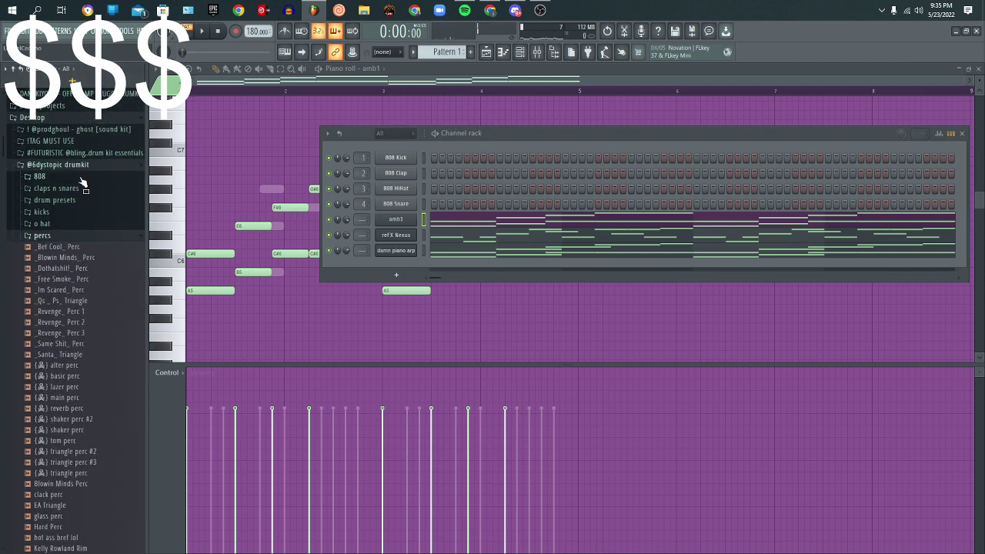
{"action": "left_click", "coordinate": [48, 238]}
{"action": "left_click", "coordinate": [43, 177]}
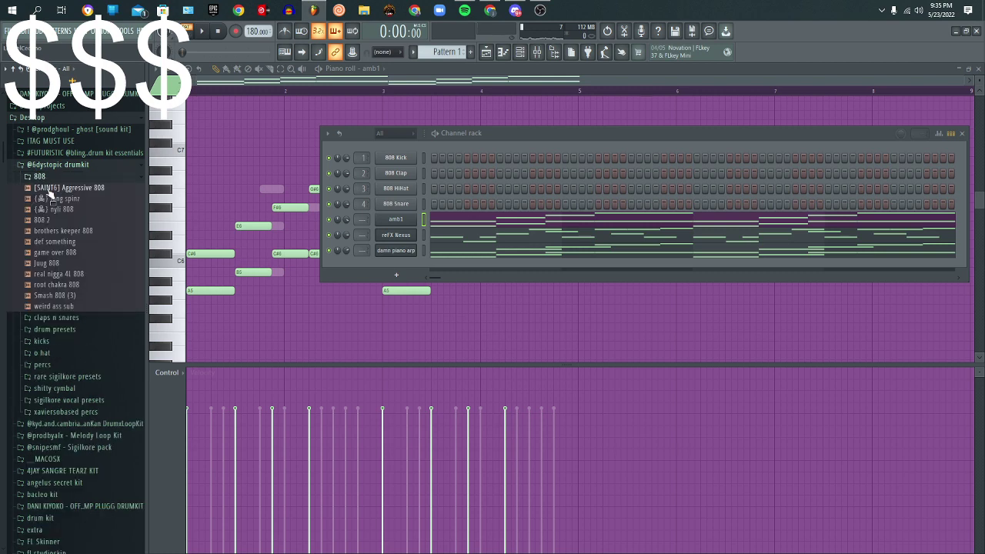
{"action": "left_click", "coordinate": [60, 307]}
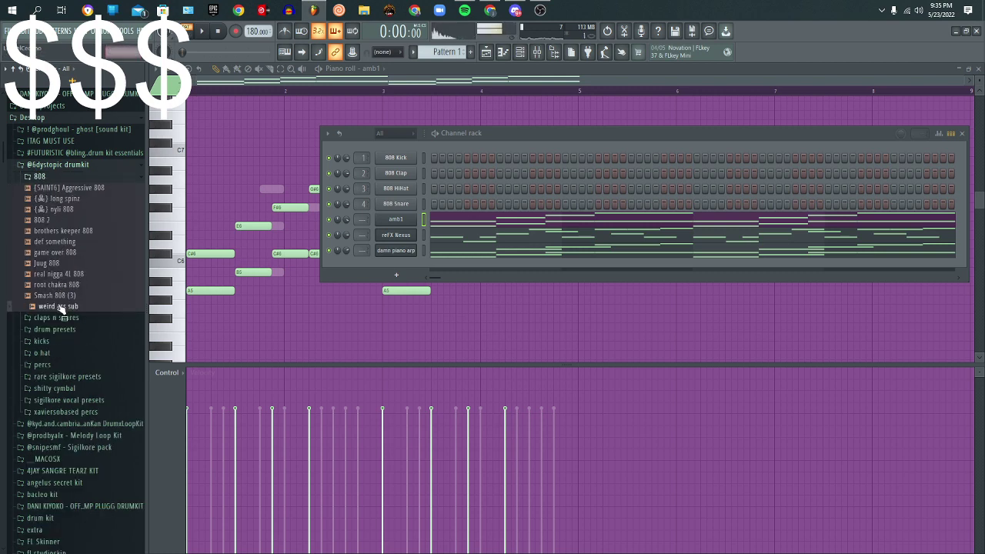
Step: Look through the xaviersobased percs folder, audition its Chants samples, and expand the sigilkore vocal presets folder
{"action": "left_click", "coordinate": [87, 413]}
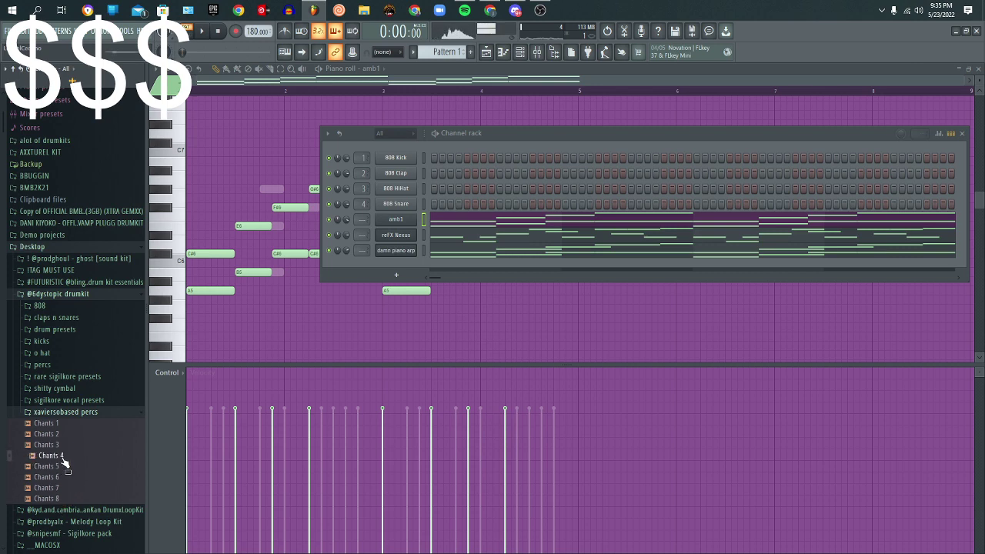
{"action": "left_click", "coordinate": [65, 446]}
{"action": "left_click", "coordinate": [81, 402]}
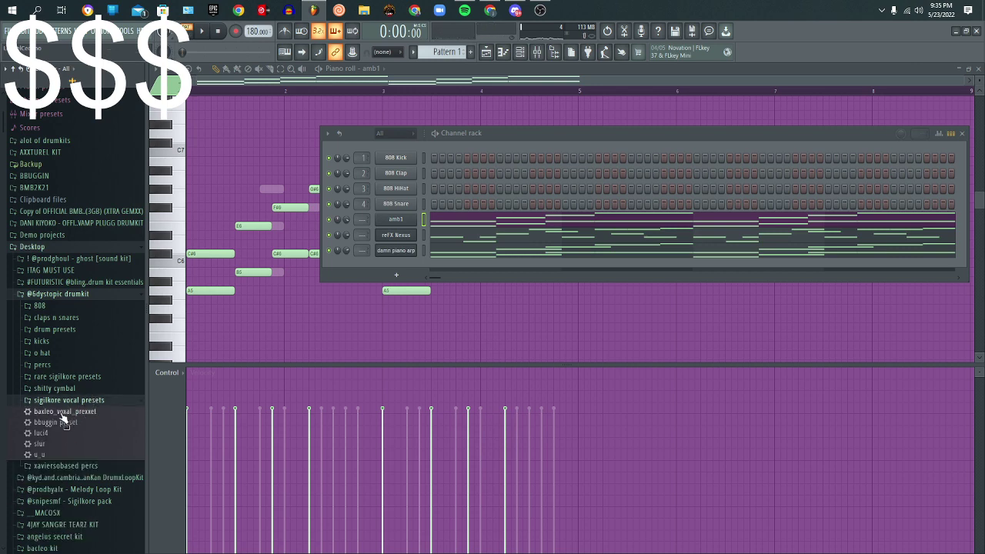
Step: Audition crash samples in the shitty cymbal folder and collapse the folder
{"action": "left_click", "coordinate": [55, 390]}
{"action": "left_click", "coordinate": [61, 341]}
{"action": "left_click", "coordinate": [63, 245]}
{"action": "left_click", "coordinate": [57, 149]}
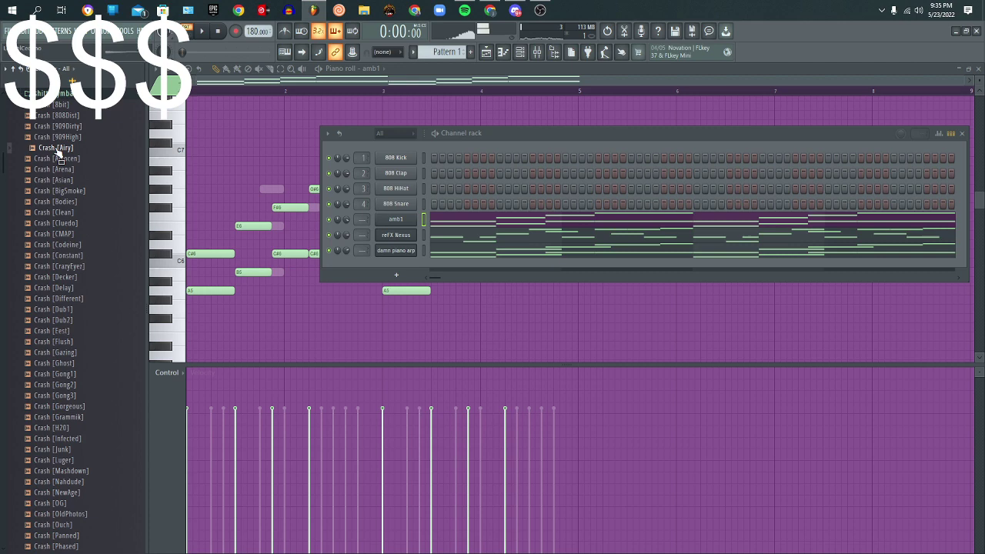
{"action": "left_click", "coordinate": [71, 127]}
{"action": "scroll", "coordinate": [86, 132], "scroll_direction": "up", "scroll_amount": 4}
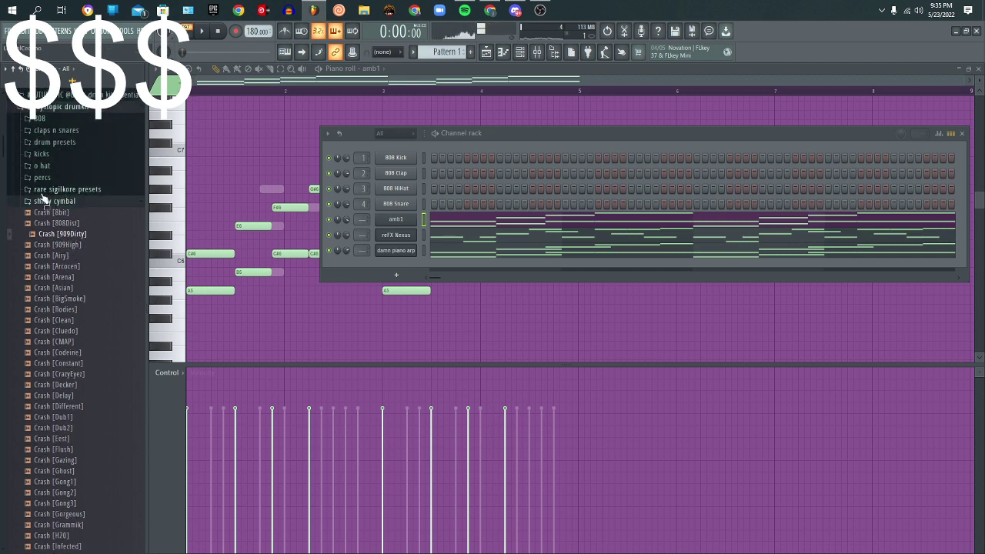
{"action": "left_click", "coordinate": [80, 201]}
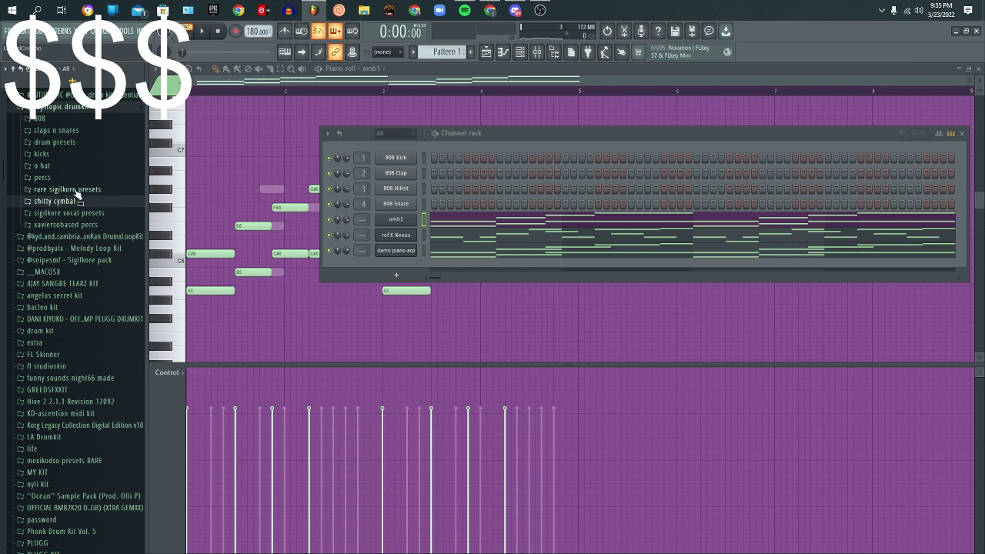
Step: Look through the sigilkore vocal presets folder and the hive, nexus and xpand folders in rare sigilkore presets
{"action": "left_click", "coordinate": [75, 214]}
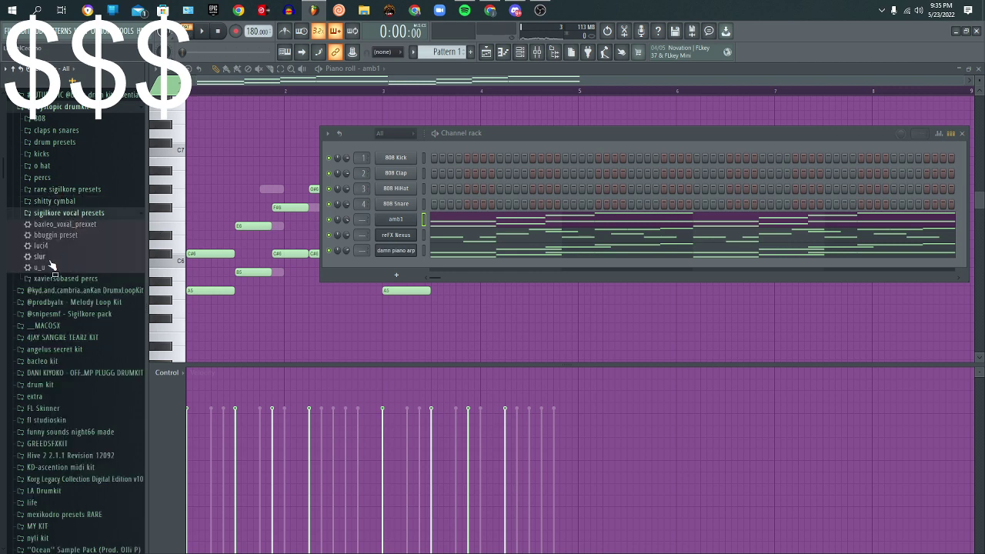
{"action": "left_click", "coordinate": [77, 213]}
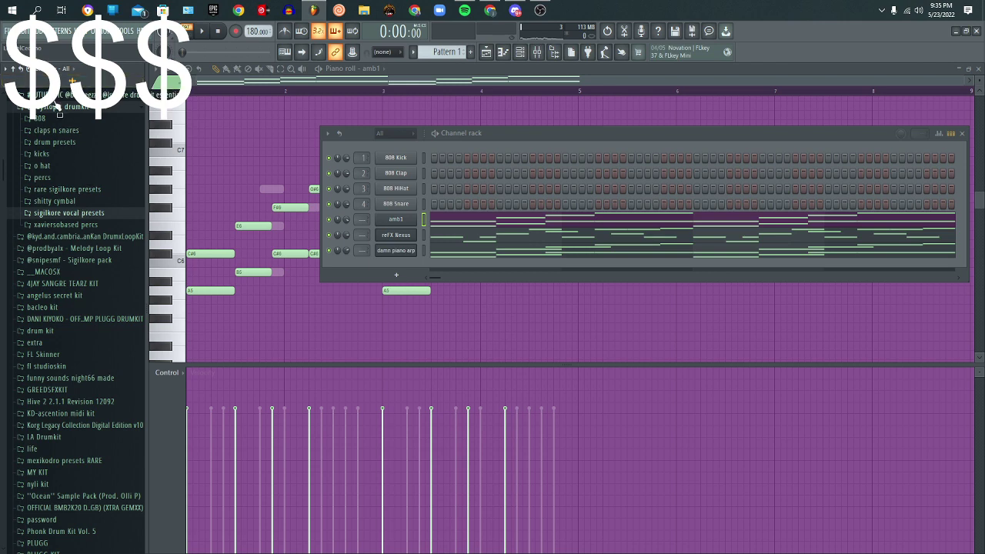
{"action": "left_click", "coordinate": [100, 189]}
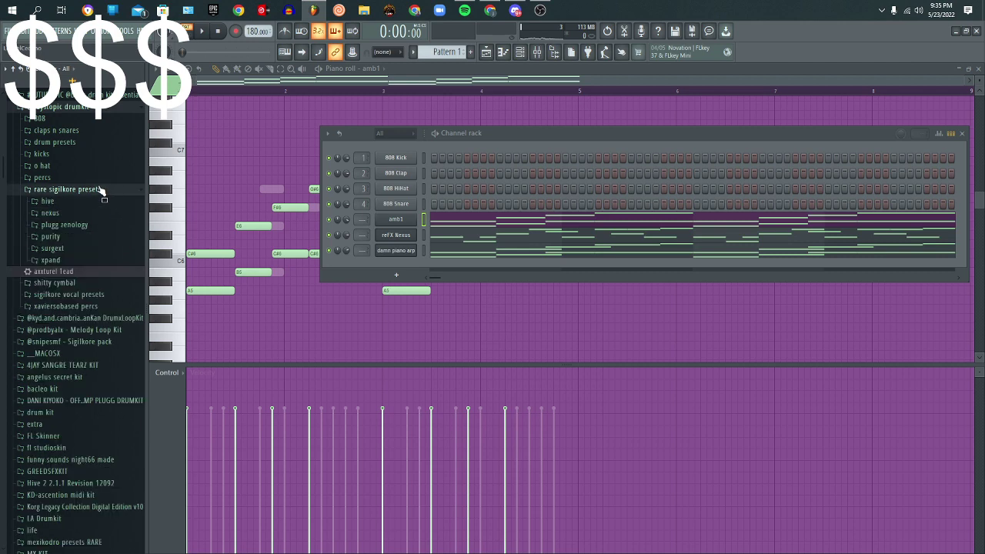
{"action": "left_click", "coordinate": [47, 201]}
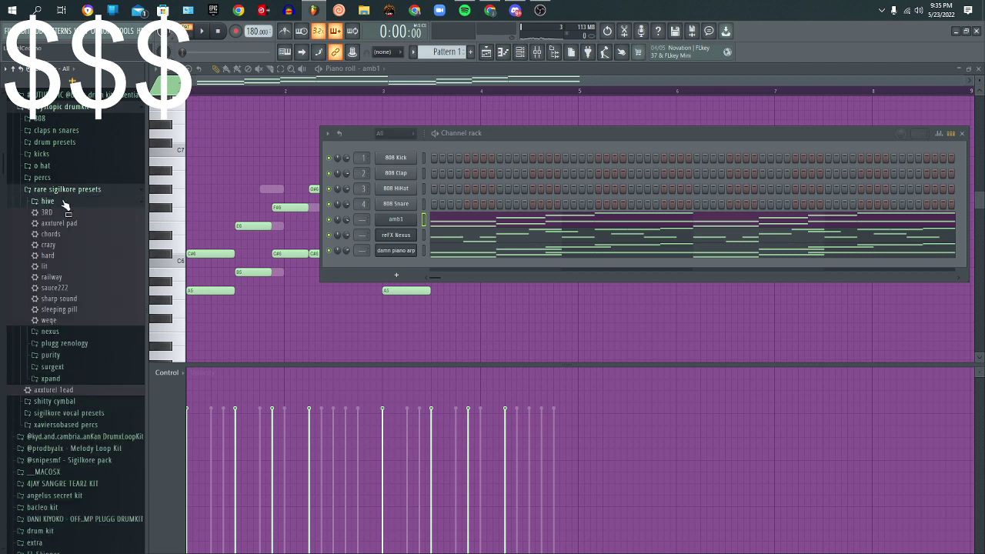
{"action": "left_click", "coordinate": [51, 331]}
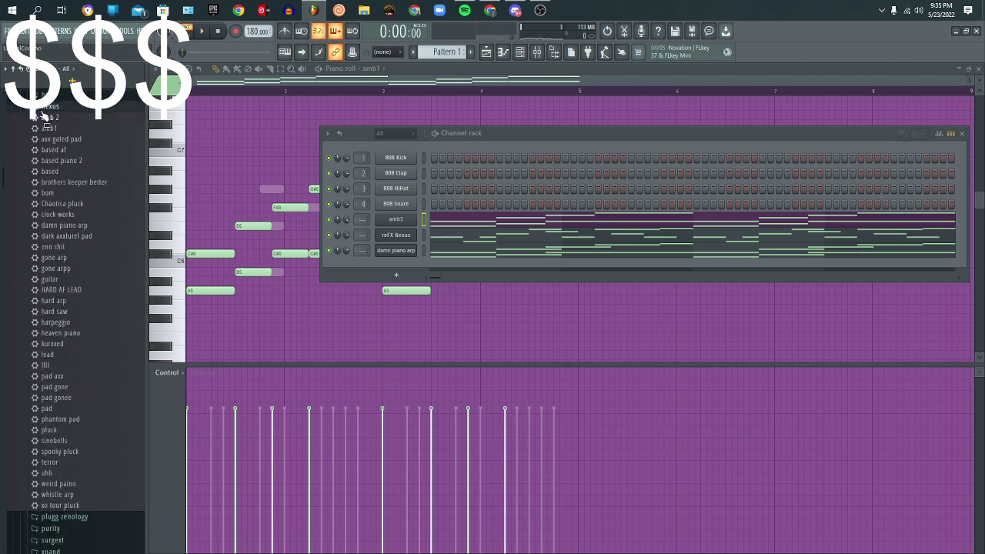
{"action": "left_click", "coordinate": [42, 109]}
{"action": "left_click", "coordinate": [51, 153]}
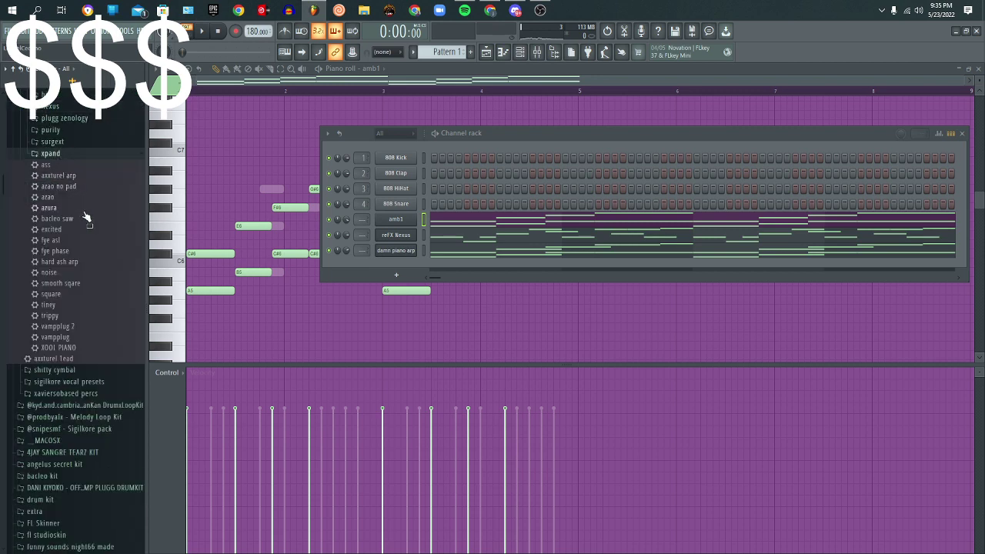
Step: Show the YouTube channel's uploaded videos in Chrome, and return to FL Studio to play the pattern
{"action": "left_click", "coordinate": [491, 10]}
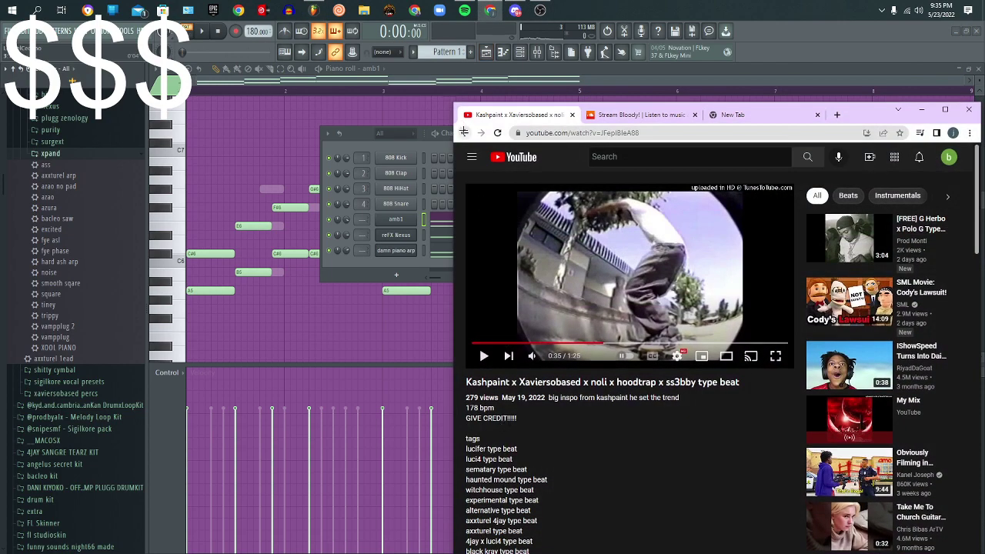
{"action": "left_click", "coordinate": [465, 132]}
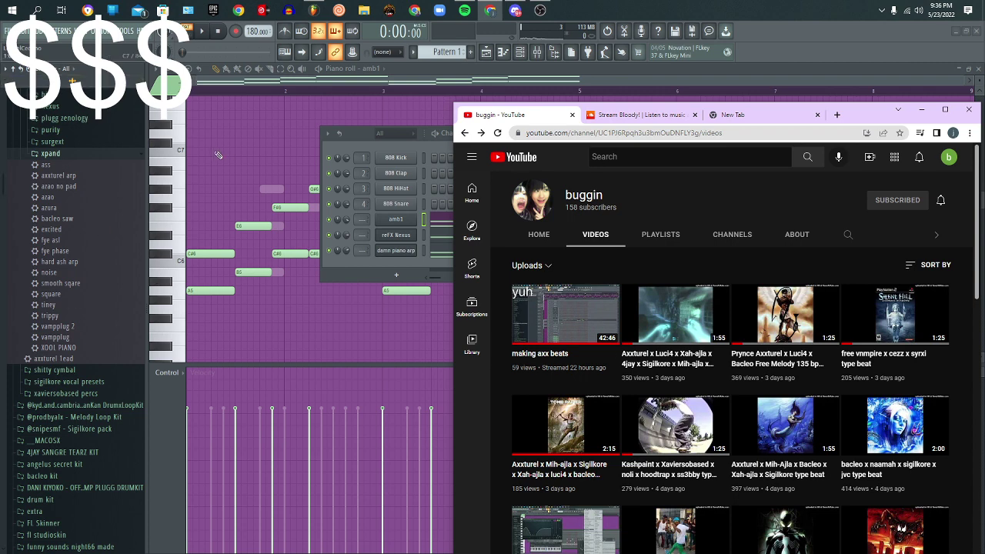
{"action": "left_click", "coordinate": [413, 272]}
{"action": "key", "text": "space"}
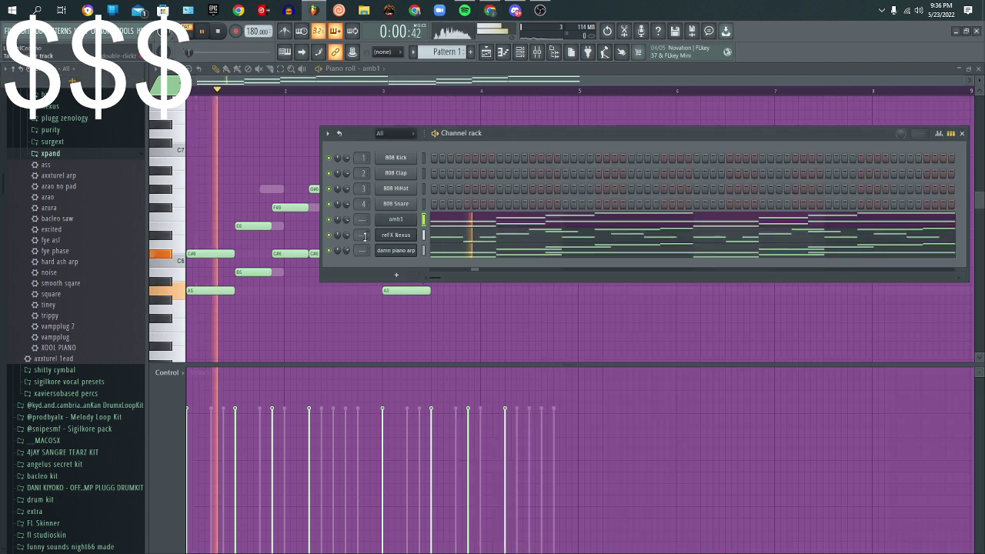
Step: Collapse the xpand folder, check the percs folder, and audition the open hats in the o hat folder
{"action": "left_click", "coordinate": [32, 158]}
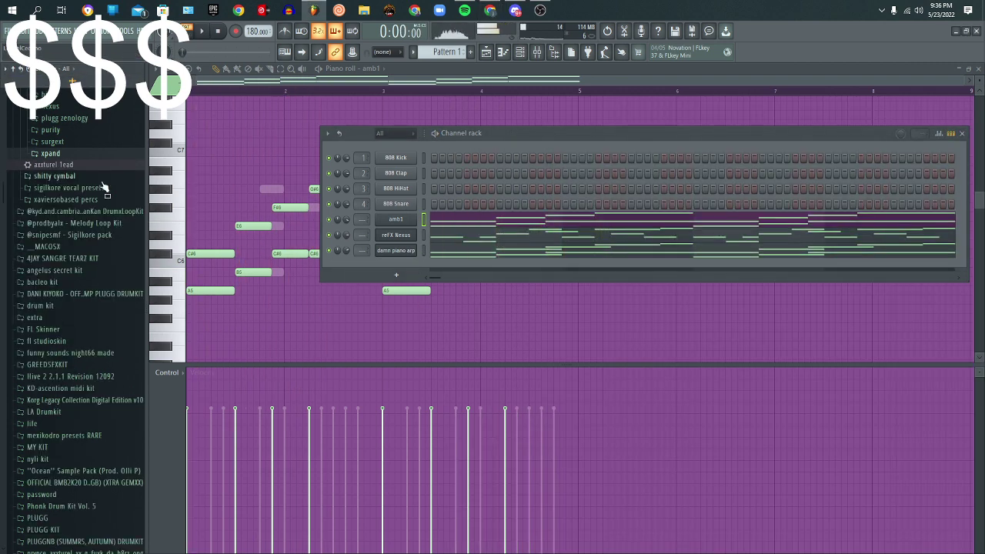
{"action": "scroll", "coordinate": [103, 185], "scroll_direction": "up", "scroll_amount": 3}
{"action": "left_click", "coordinate": [40, 182]}
{"action": "scroll", "coordinate": [39, 183], "scroll_direction": "down", "scroll_amount": 1}
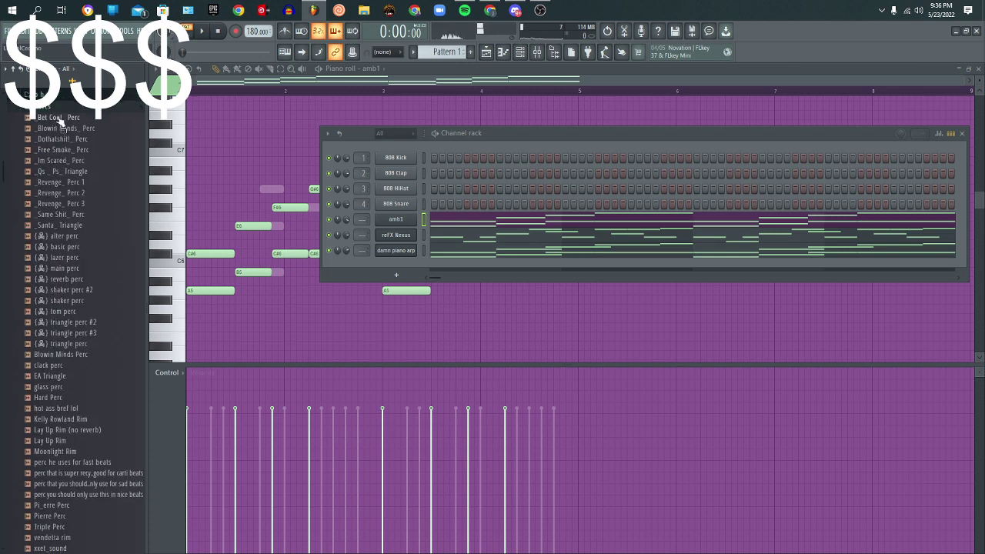
{"action": "left_click", "coordinate": [64, 108]}
{"action": "left_click", "coordinate": [64, 115]}
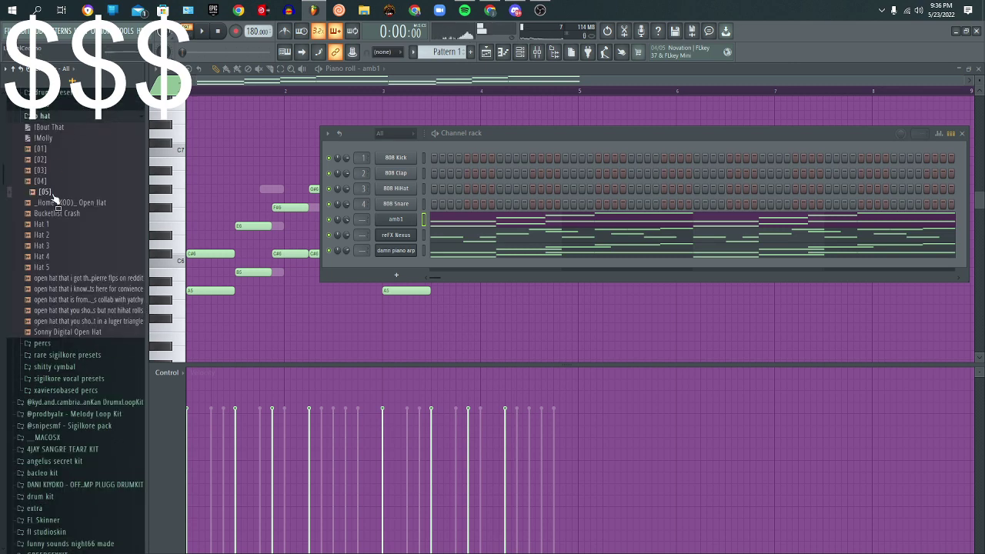
{"action": "left_click", "coordinate": [72, 258]}
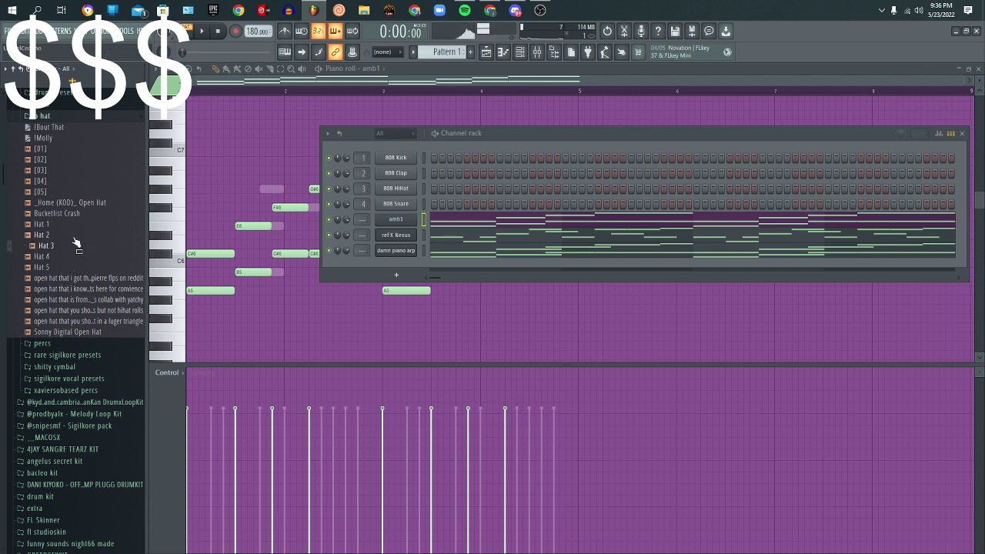
Step: Add the Hat 2 sample to the channel rack and place hits on steps 1, 9, 17 and 25
{"action": "left_click_drag", "start_coordinate": [391, 240], "coordinate": [432, 267]}
{"action": "left_click", "coordinate": [434, 266]}
{"action": "key", "text": "space"}
{"action": "left_click", "coordinate": [500, 265]}
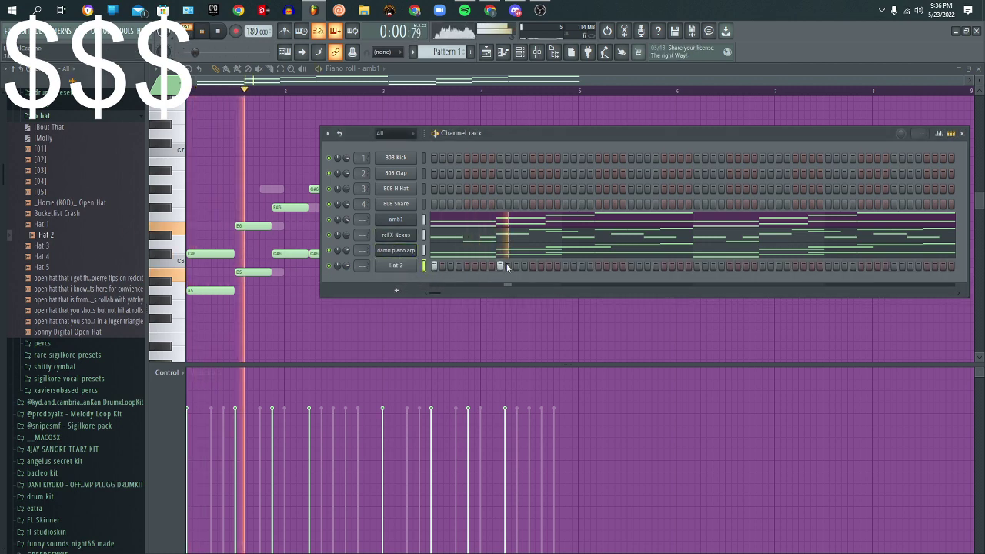
{"action": "left_click", "coordinate": [565, 265]}
{"action": "left_click", "coordinate": [631, 266]}
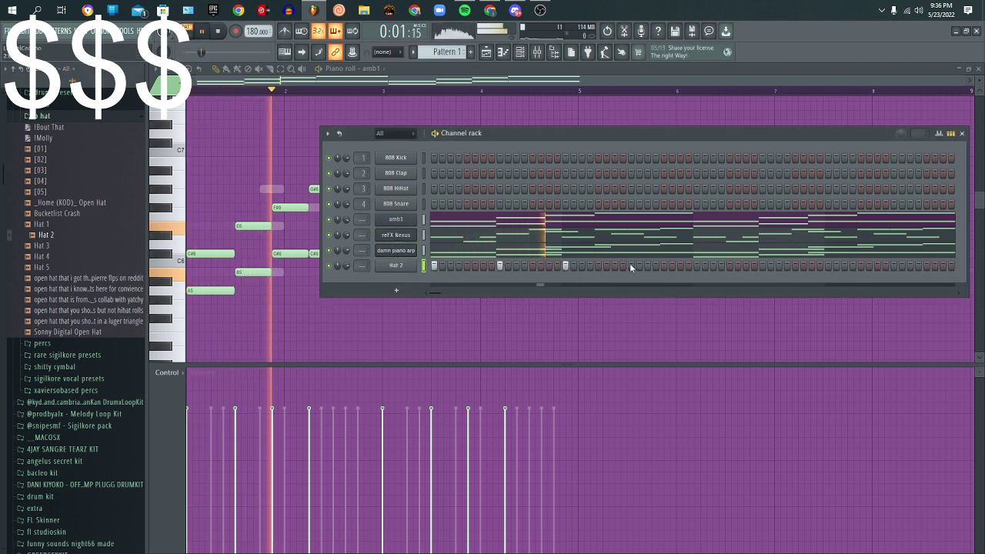
{"action": "left_click", "coordinate": [702, 265]}
{"action": "left_click", "coordinate": [702, 266]}
{"action": "key", "text": "space"}
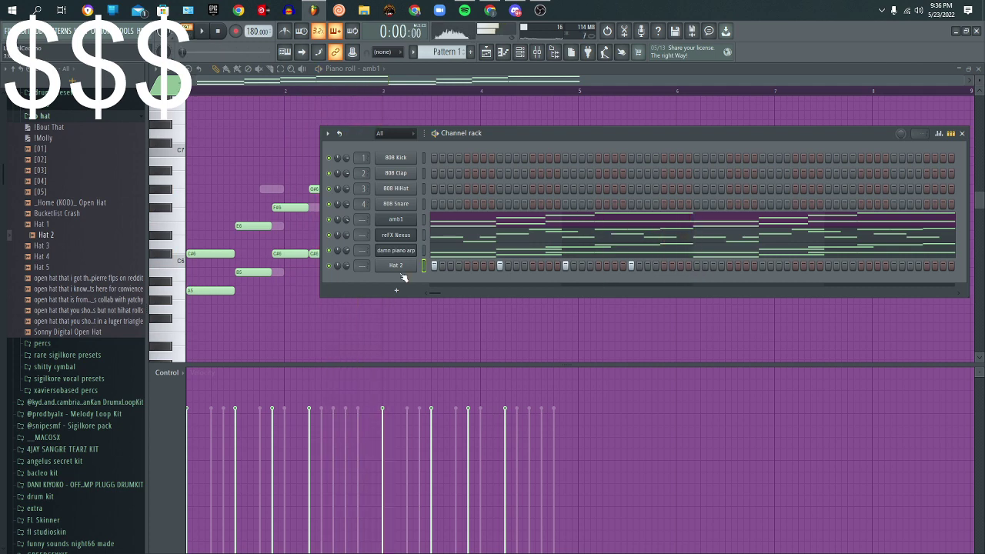
Step: Select bars 1 and 2 on the piano roll timeline and play that section with the channel rack shown
{"action": "left_click", "coordinate": [395, 91]}
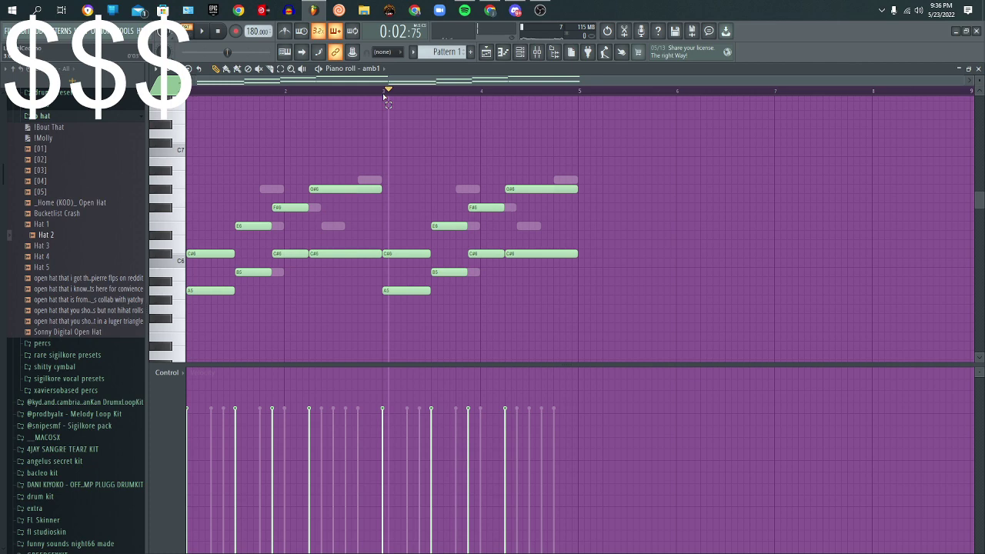
{"action": "left_click_drag", "start_coordinate": [383, 94], "coordinate": [187, 91]}
{"action": "key", "text": "space"}
{"action": "left_click", "coordinate": [520, 52]}
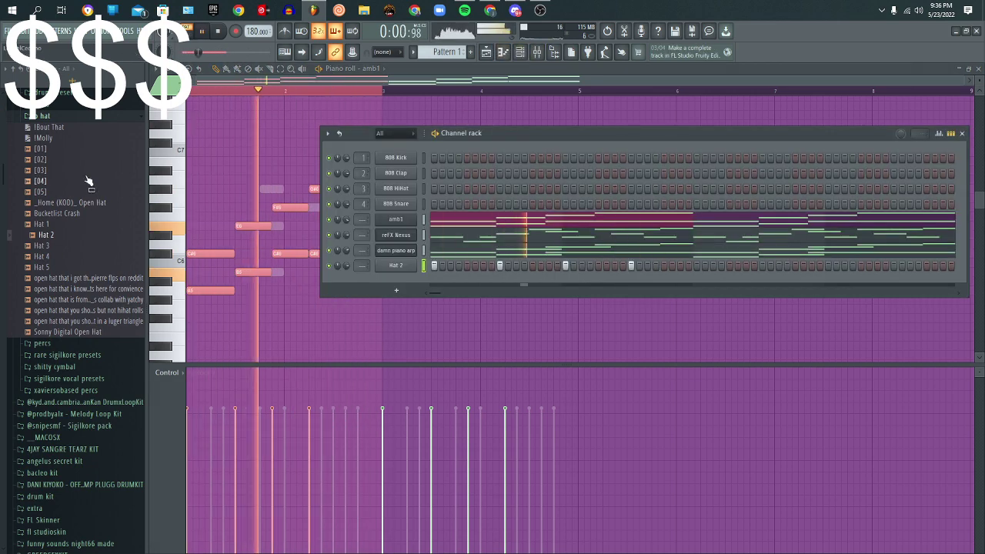
{"action": "key", "text": "space"}
Step: Collapse the o hat folder and audition the samples in the claps n snares folder
{"action": "scroll", "coordinate": [86, 178], "scroll_direction": "up", "scroll_amount": 1}
{"action": "left_click", "coordinate": [42, 157]}
{"action": "left_click", "coordinate": [48, 146]}
{"action": "left_click", "coordinate": [62, 131]}
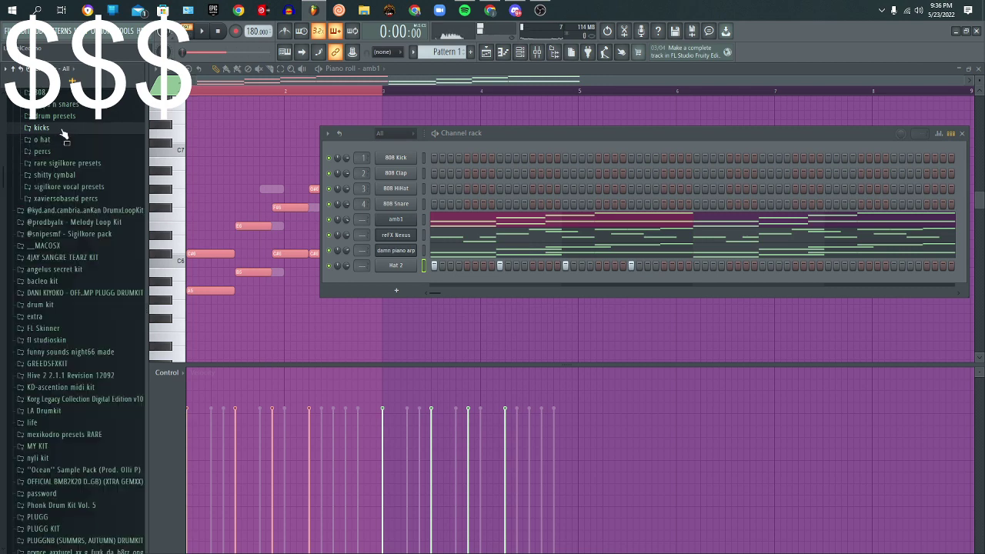
{"action": "left_click", "coordinate": [64, 106]}
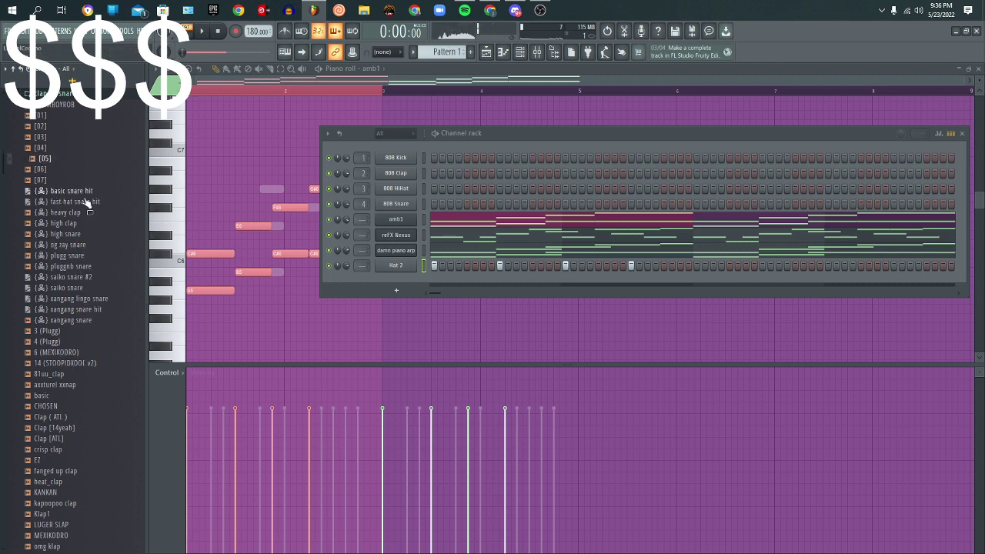
{"action": "scroll", "coordinate": [38, 478], "scroll_direction": "down", "scroll_amount": 3}
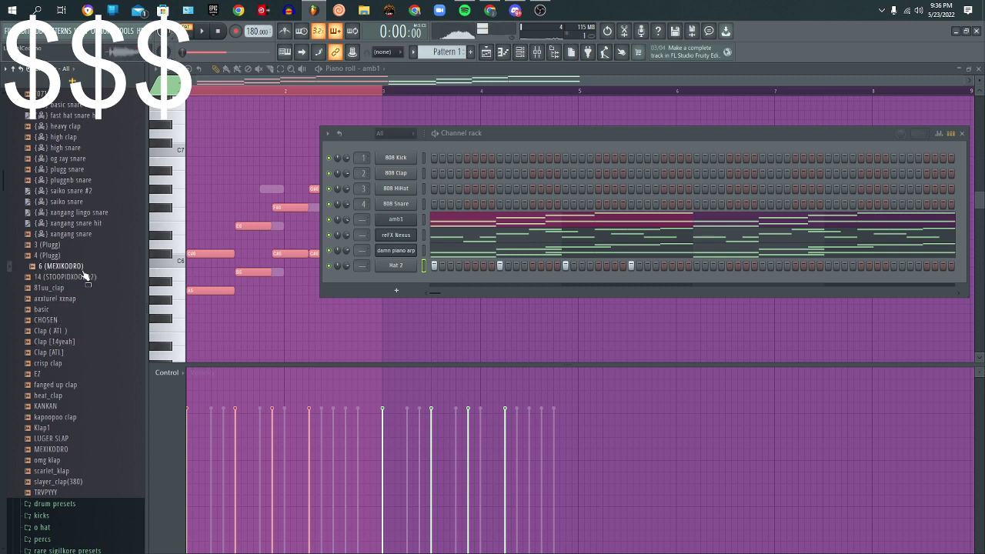
Step: Add the 14 (STOOPIDXOOL v2) sample to the channel rack and place hits on steps 9 and 25
{"action": "left_click_drag", "start_coordinate": [422, 270], "coordinate": [423, 279]}
{"action": "key", "text": "space"}
{"action": "left_click", "coordinate": [499, 281]}
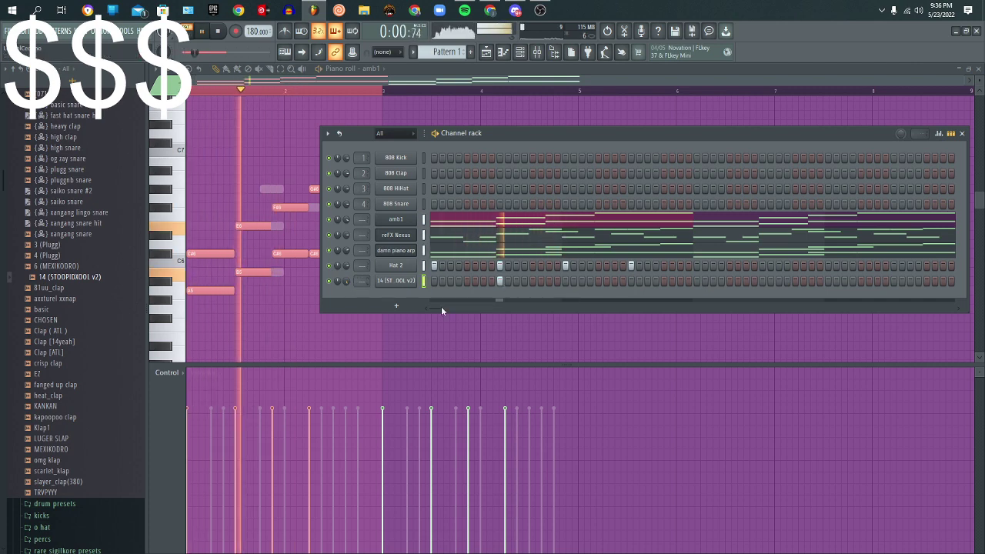
{"action": "left_click", "coordinate": [631, 281]}
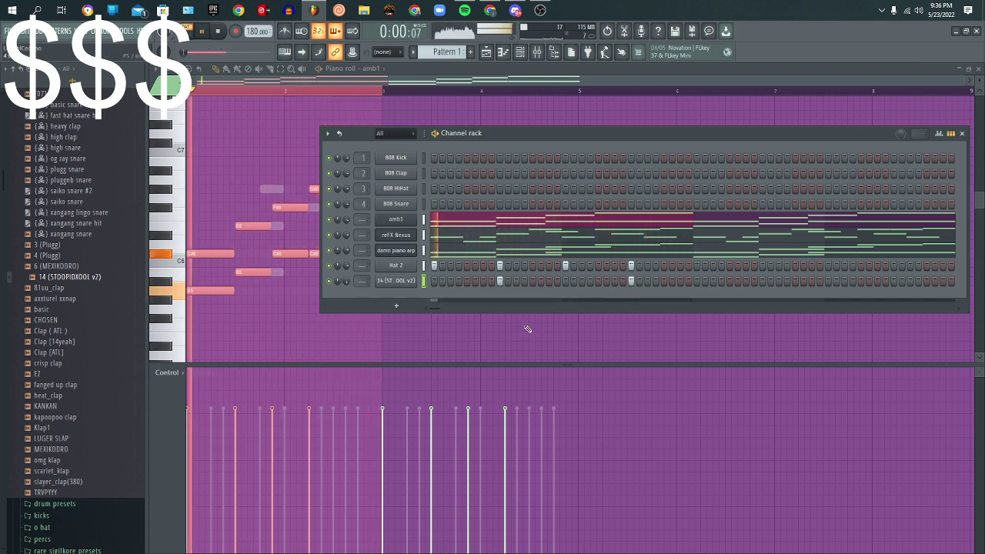
Step: Collapse the claps n snares folder and add Chants 5 from the xaviersobased percs folder to the channel rack
{"action": "scroll", "coordinate": [18, 210], "scroll_direction": "up", "scroll_amount": 4}
{"action": "scroll", "coordinate": [18, 210], "scroll_direction": "up", "scroll_amount": 3}
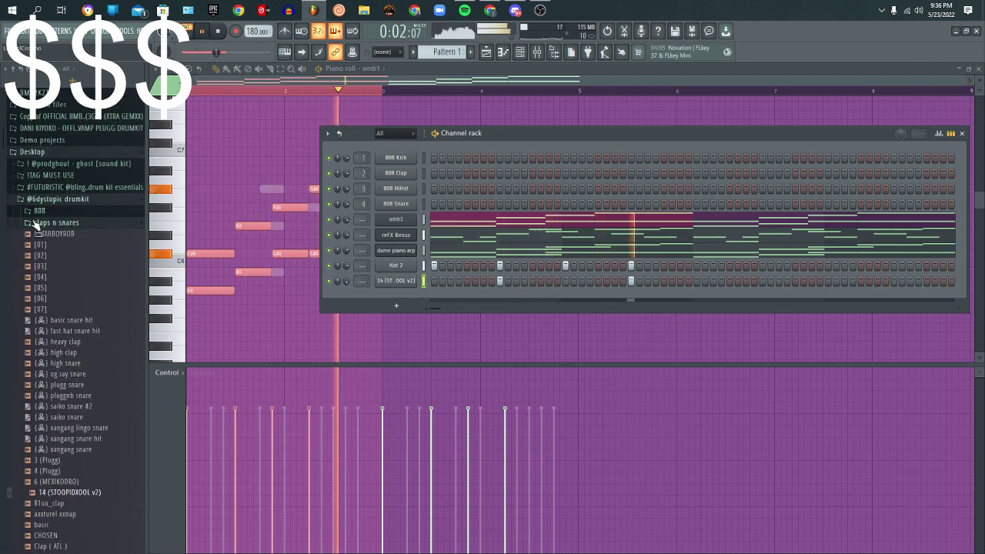
{"action": "left_click", "coordinate": [46, 222]}
{"action": "key", "text": "space"}
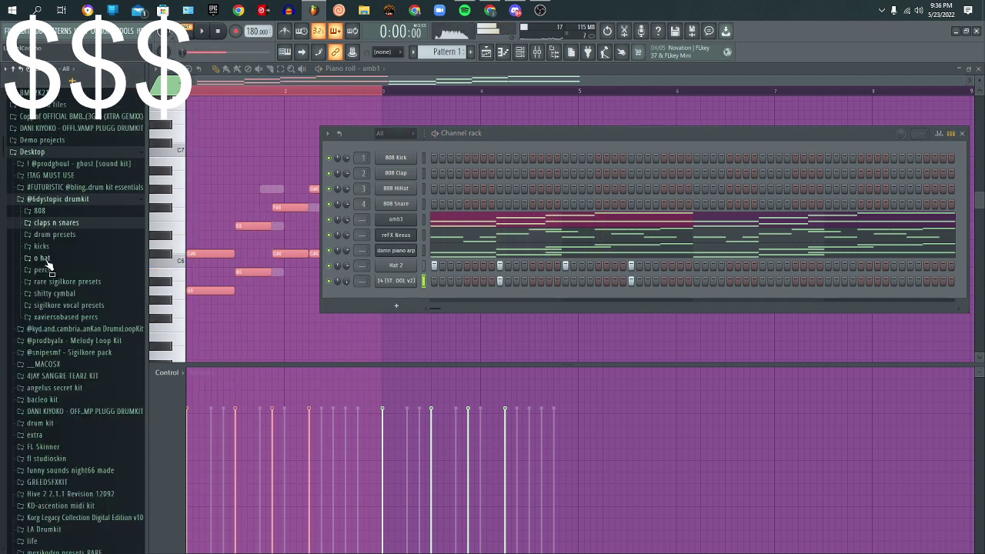
{"action": "left_click", "coordinate": [43, 270]}
{"action": "left_click", "coordinate": [80, 112]}
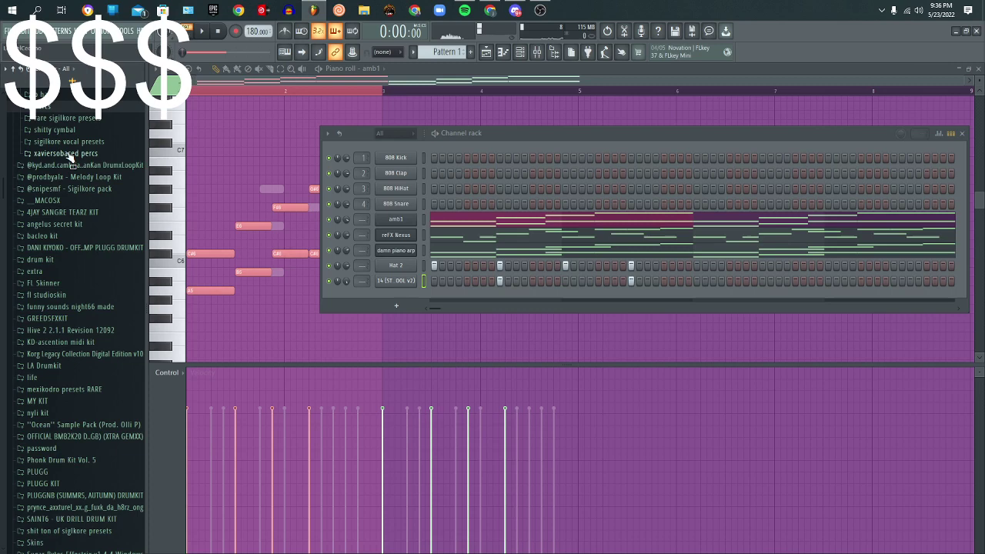
{"action": "left_click", "coordinate": [73, 155]}
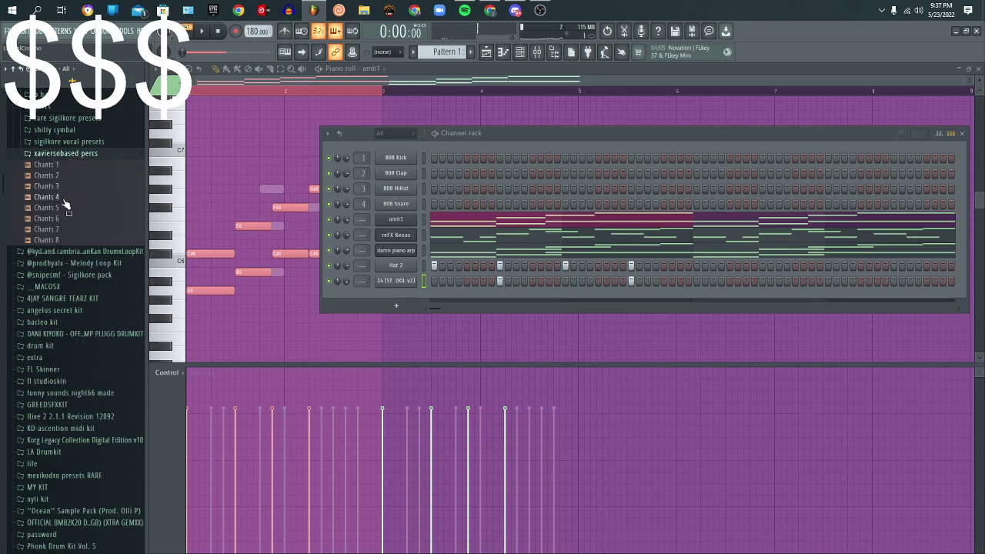
{"action": "left_click_drag", "start_coordinate": [432, 301], "coordinate": [436, 304]}
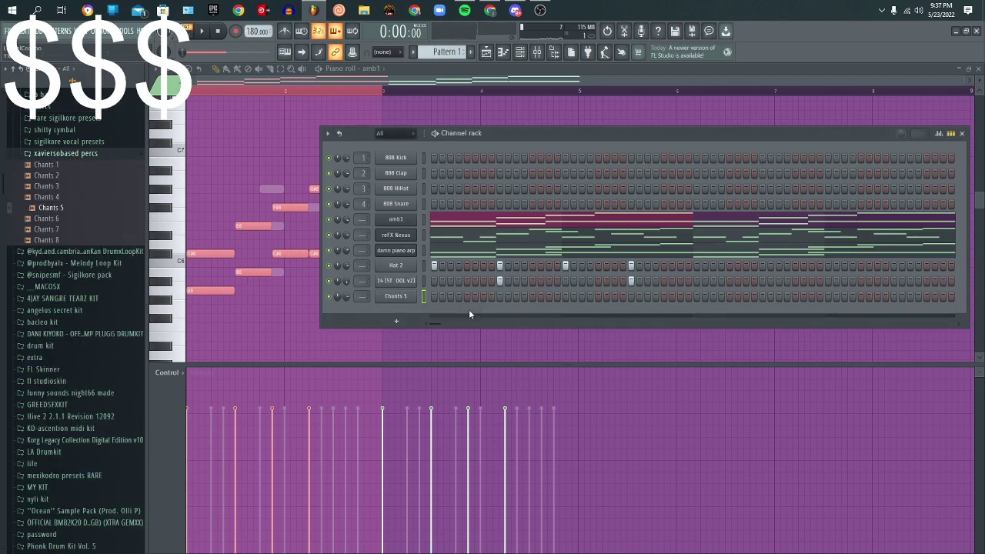
Step: Place Chants 5 hits on steps 5, 13, 21 and 29 and play the loop
{"action": "left_click", "coordinate": [467, 297]}
{"action": "key", "text": "space"}
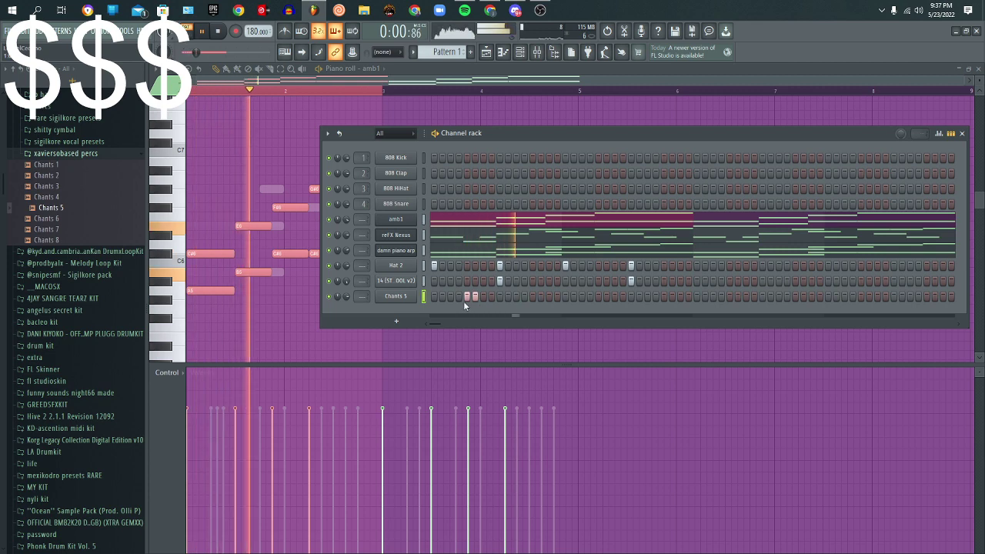
{"action": "left_click", "coordinate": [532, 298]}
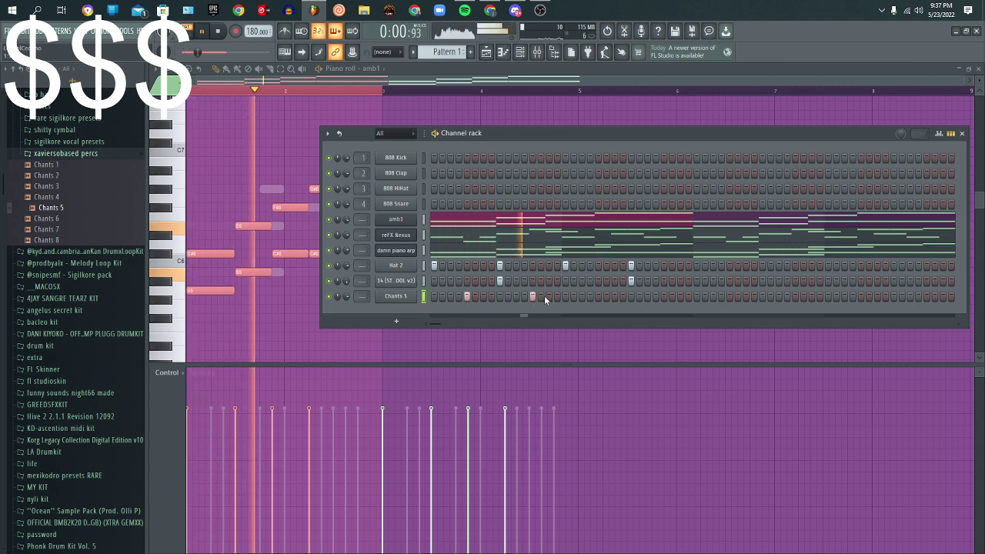
{"action": "left_click", "coordinate": [606, 298]}
{"action": "left_click", "coordinate": [604, 297]}
{"action": "left_click", "coordinate": [598, 297]}
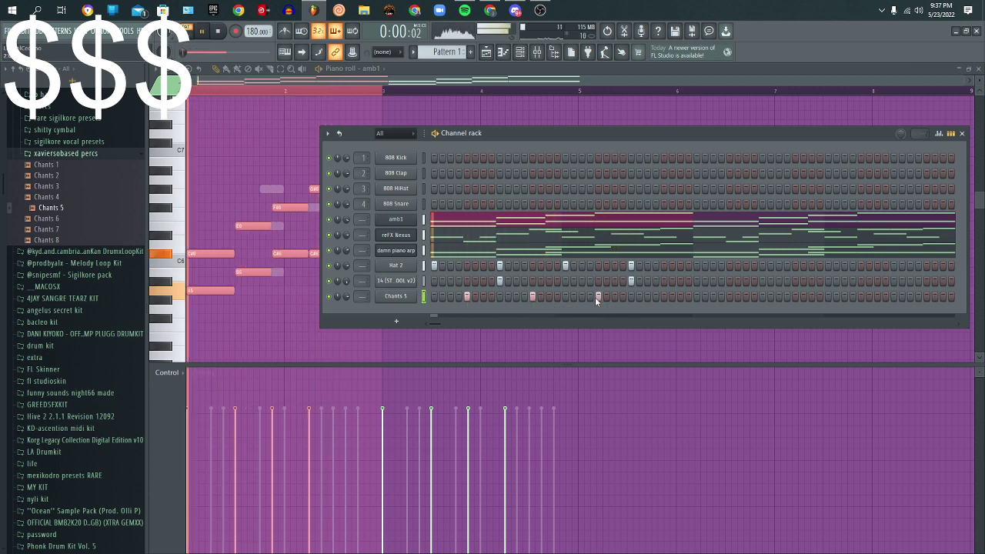
{"action": "left_click", "coordinate": [664, 298]}
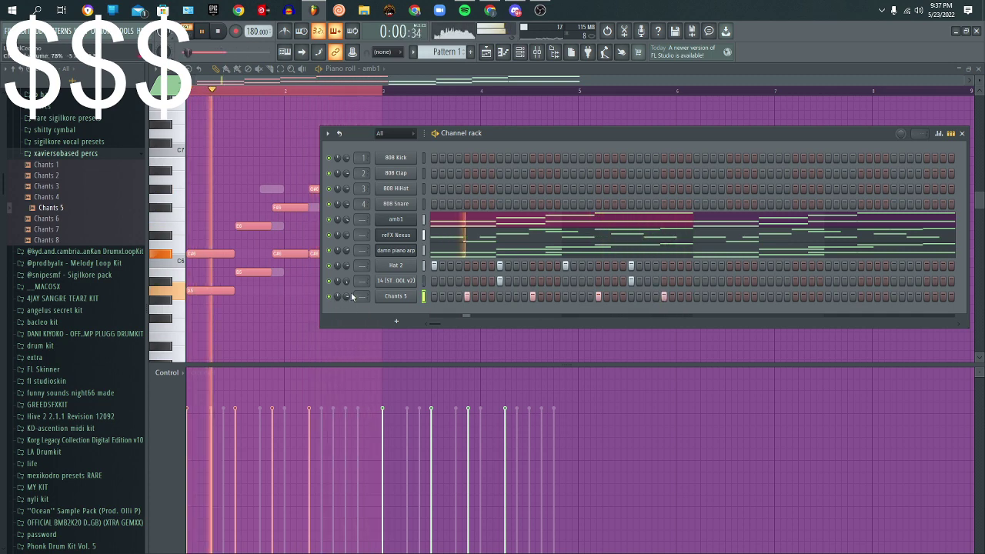
{"action": "key", "text": "space"}
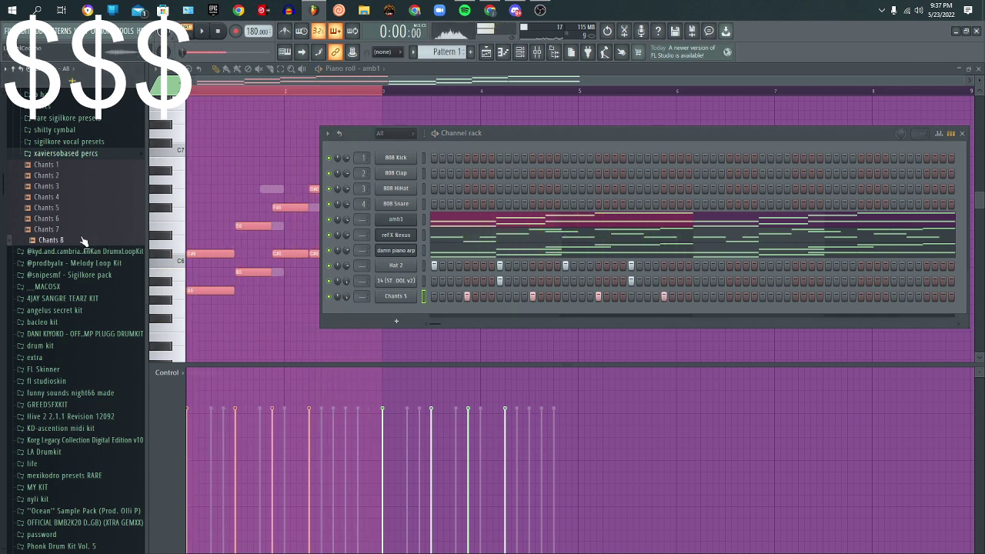
Step: Try Chants 8 and Chants 3 as replacements for the sample in the Chants 5 channel, playing the loop with each
{"action": "left_click_drag", "start_coordinate": [377, 313], "coordinate": [388, 297]}
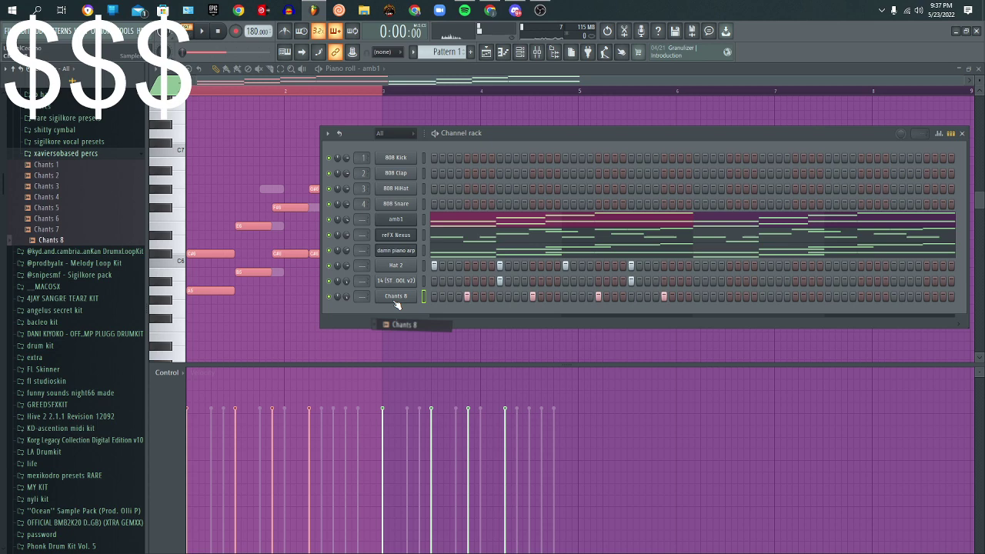
{"action": "key", "text": "space"}
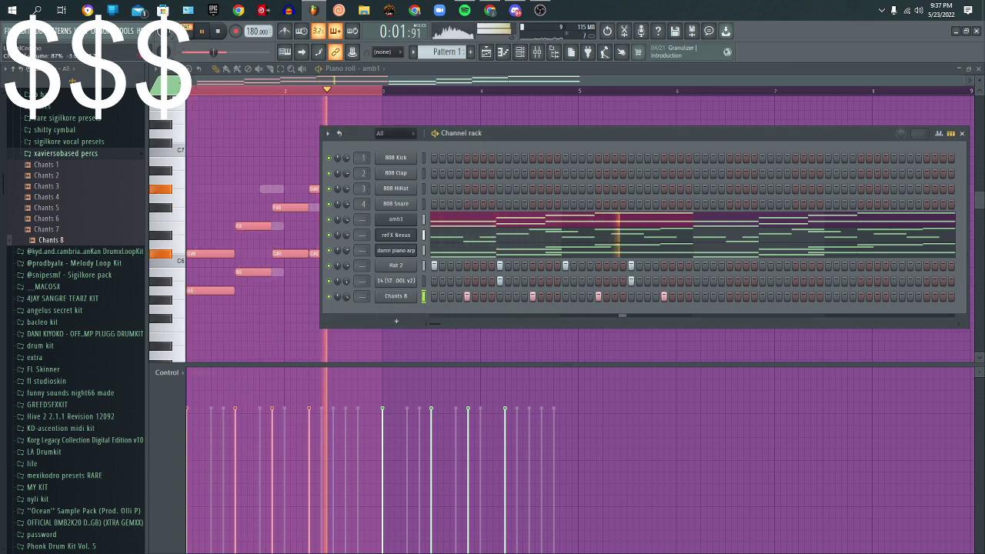
{"action": "key", "text": "space"}
{"action": "left_click", "coordinate": [74, 219]}
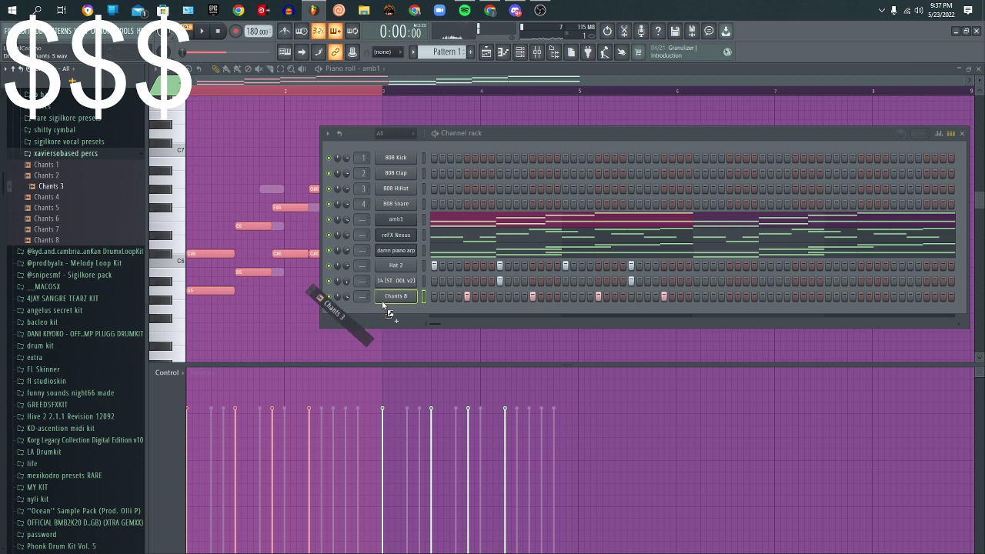
{"action": "left_click_drag", "start_coordinate": [389, 313], "coordinate": [391, 301]}
{"action": "key", "text": "space"}
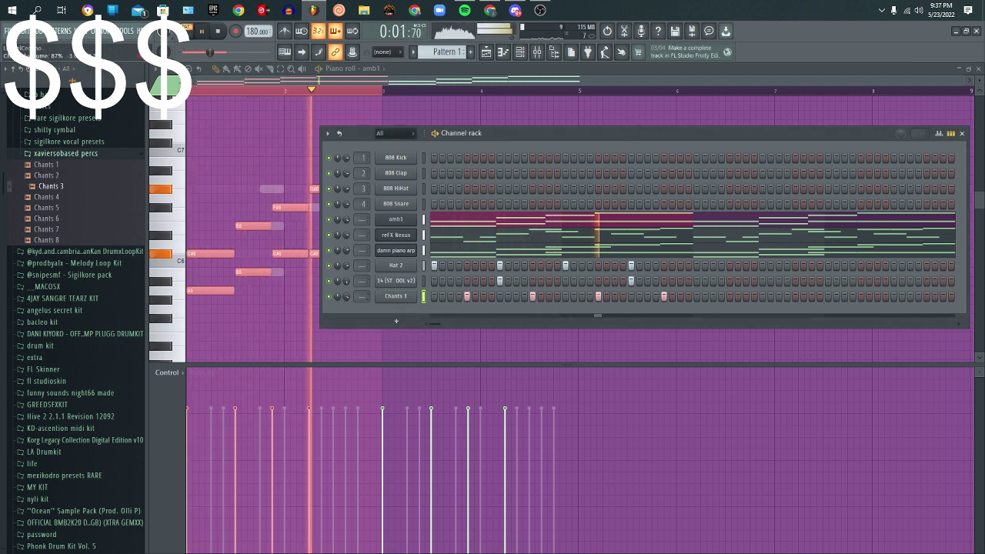
{"action": "key", "text": "space"}
Step: Reload Chants 5 into the chant channel, normalize it and set its volume to 86%
{"action": "left_click", "coordinate": [53, 207]}
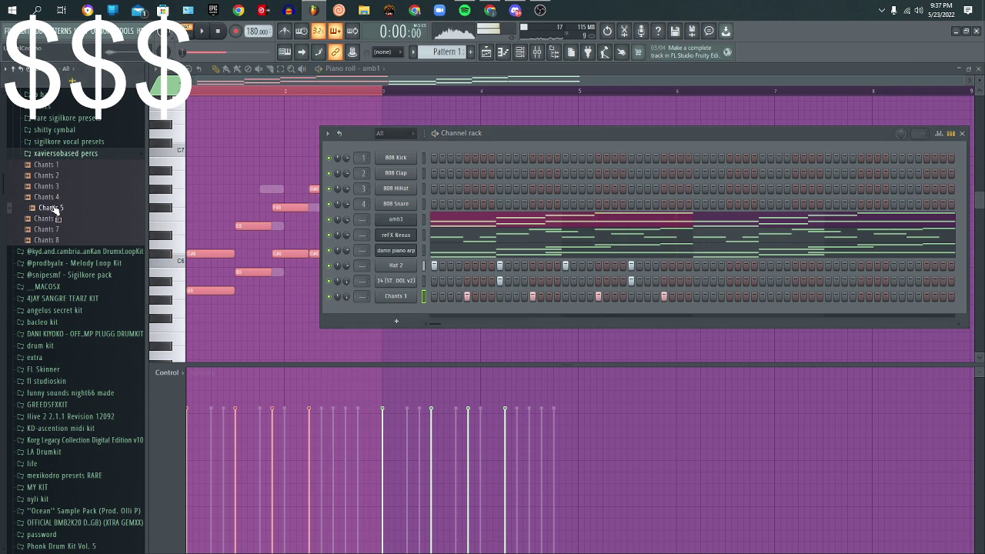
{"action": "left_click_drag", "start_coordinate": [391, 297], "coordinate": [386, 298]}
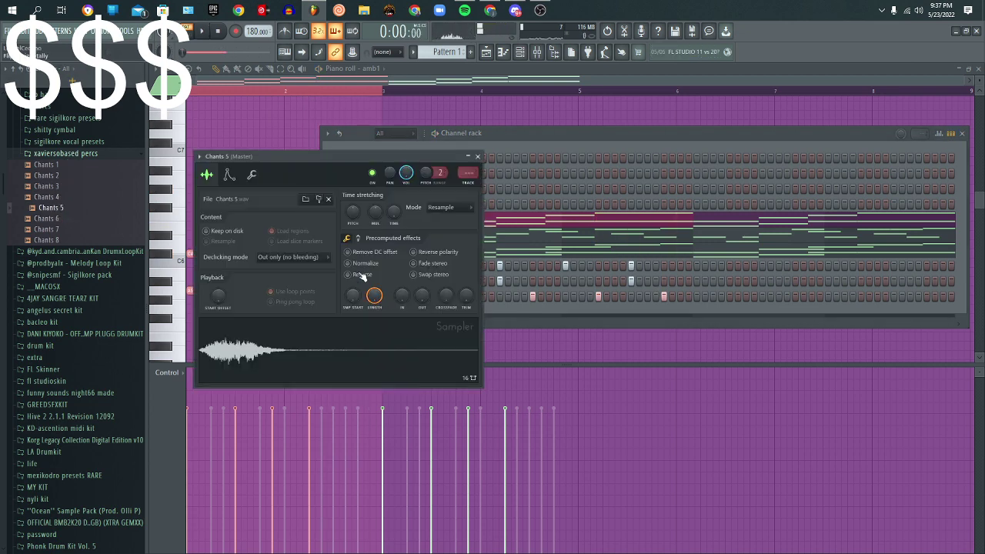
{"action": "left_click", "coordinate": [361, 264]}
{"action": "key", "text": "space"}
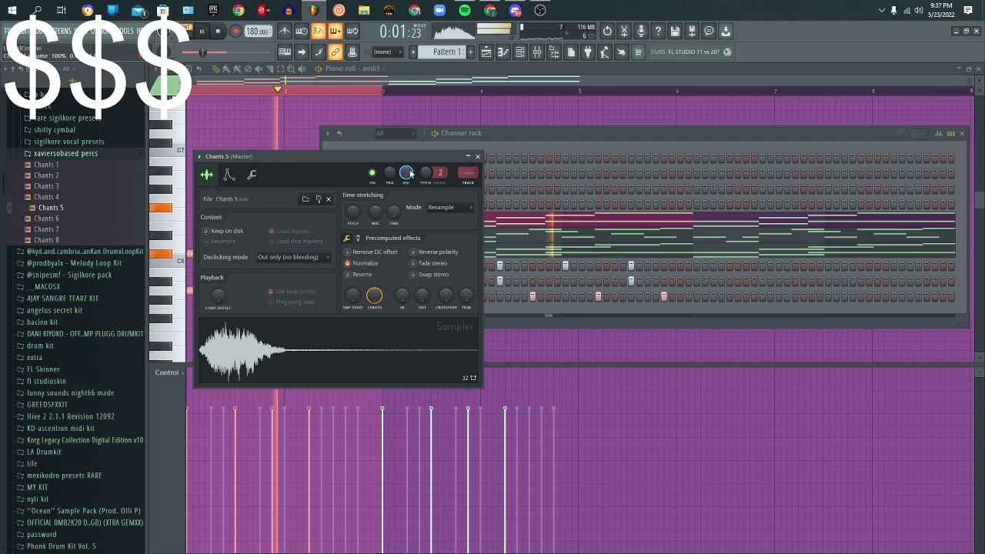
{"action": "left_click_drag", "start_coordinate": [410, 172], "coordinate": [399, 180]}
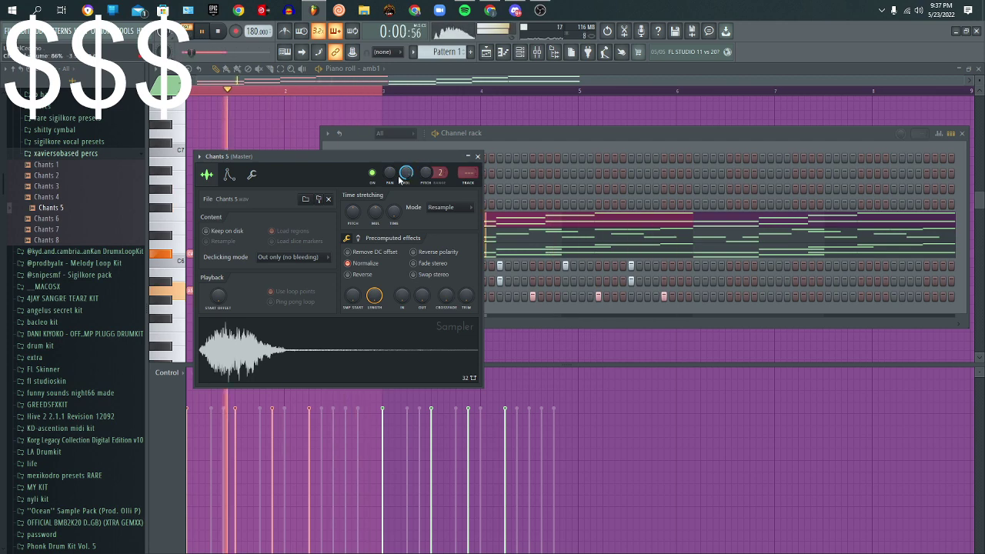
{"action": "left_click", "coordinate": [478, 157]}
Step: Collapse the xaviersobased percs folder and add hot ass bref lol from the percs folder to the channel rack
{"action": "scroll", "coordinate": [48, 209], "scroll_direction": "up", "scroll_amount": 2}
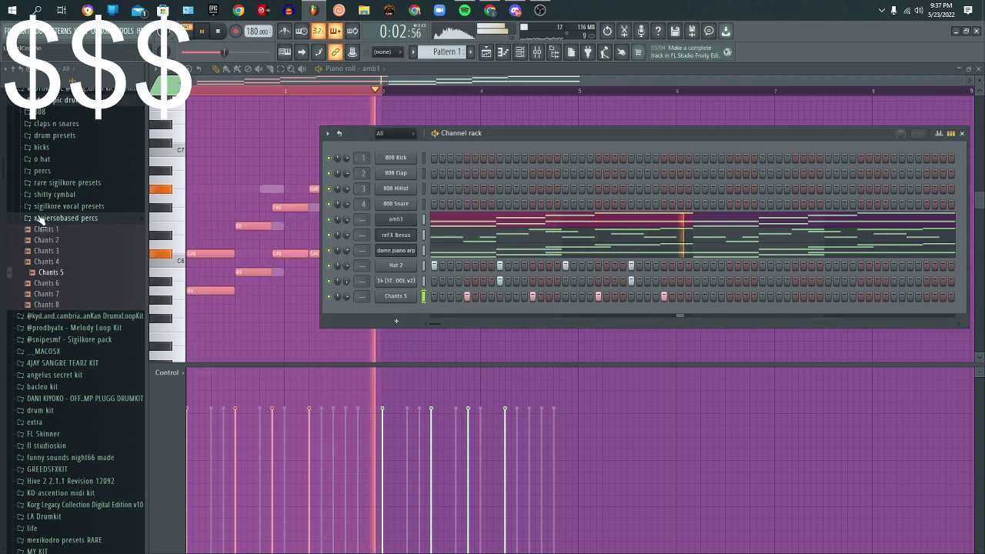
{"action": "left_click", "coordinate": [39, 220]}
{"action": "key", "text": "space"}
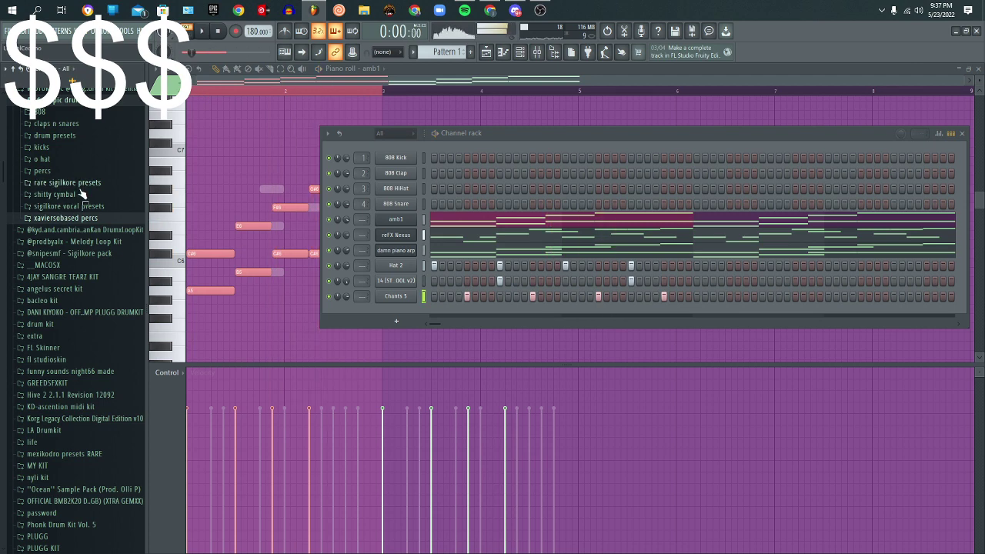
{"action": "left_click", "coordinate": [93, 172]}
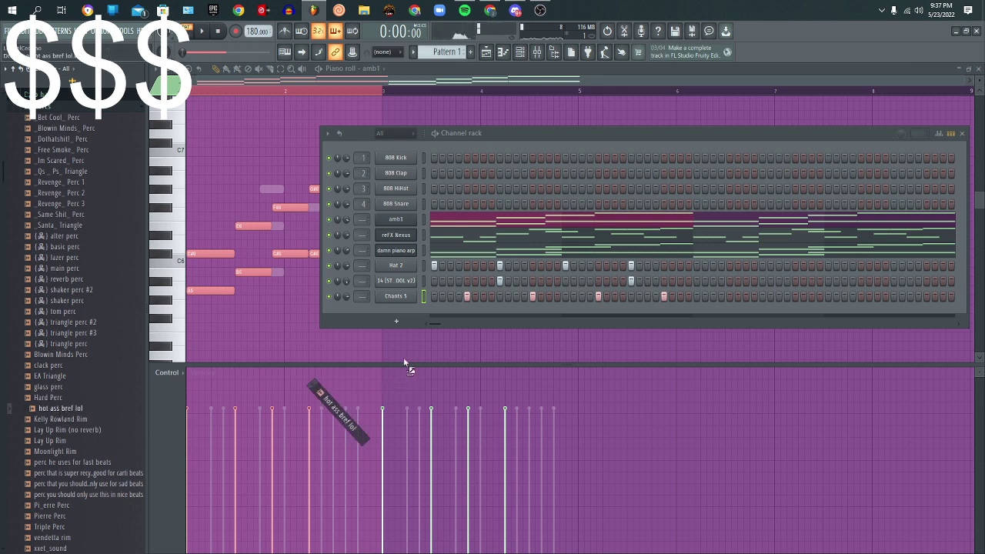
{"action": "left_click_drag", "start_coordinate": [403, 362], "coordinate": [477, 312]}
Step: Place hot ass bref lol hits on steps 5 and 21 while checking them against the loop
{"action": "key", "text": "space"}
{"action": "left_click", "coordinate": [484, 311]}
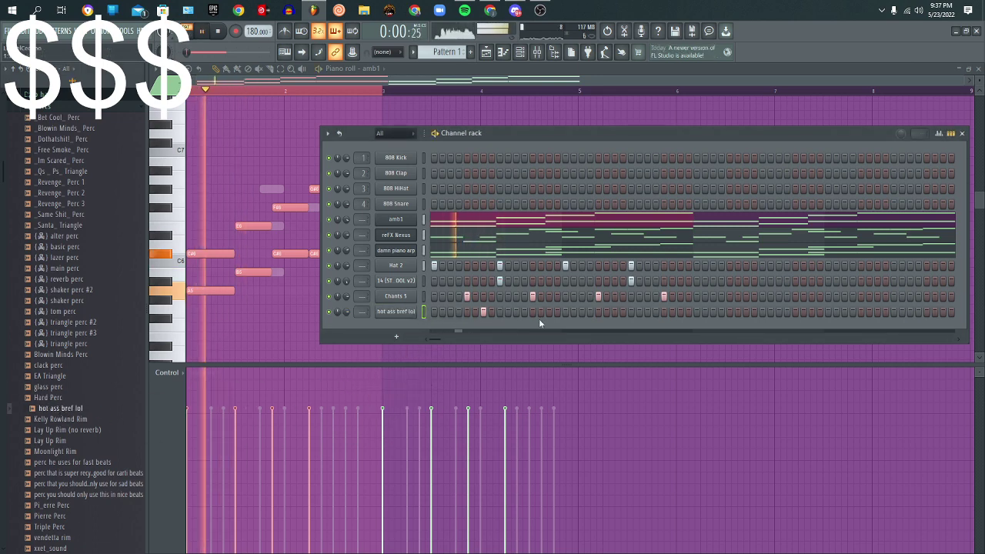
{"action": "key", "text": "space"}
{"action": "right_click", "coordinate": [483, 311]}
{"action": "key", "text": "space"}
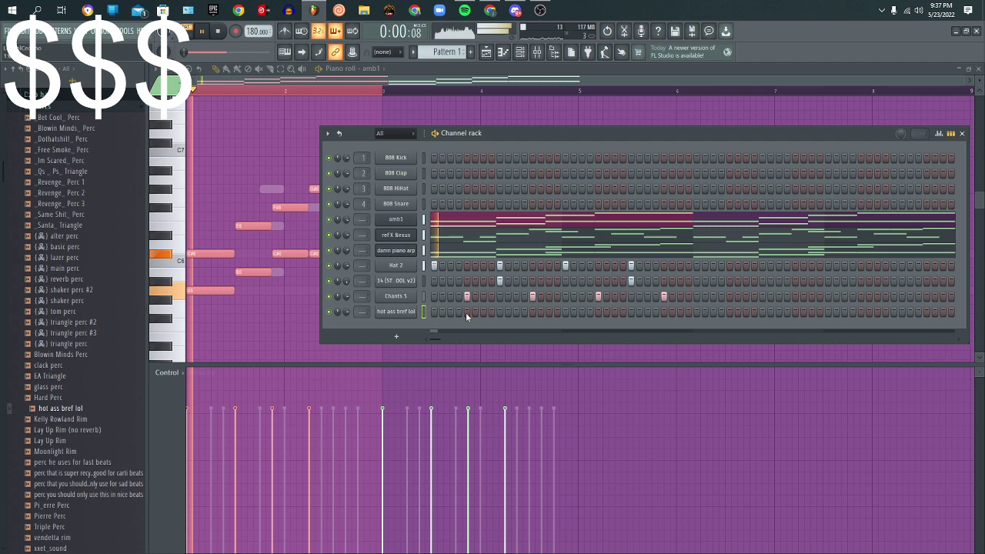
{"action": "left_click", "coordinate": [466, 312]}
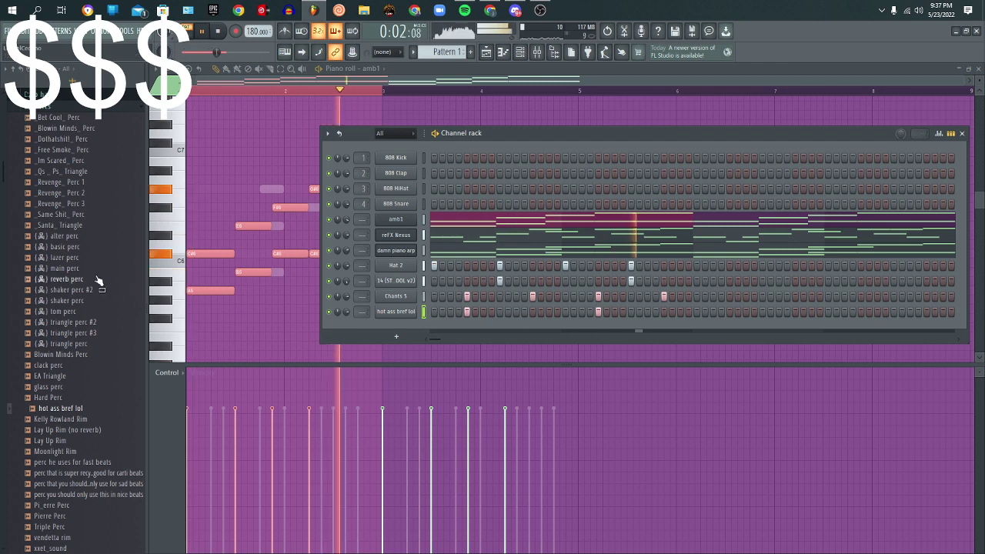
Step: Collapse the percs folder and add the pluggnb snare from the claps n snares folder as a new channel
{"action": "scroll", "coordinate": [89, 231], "scroll_direction": "up", "scroll_amount": 5}
{"action": "left_click", "coordinate": [70, 235]}
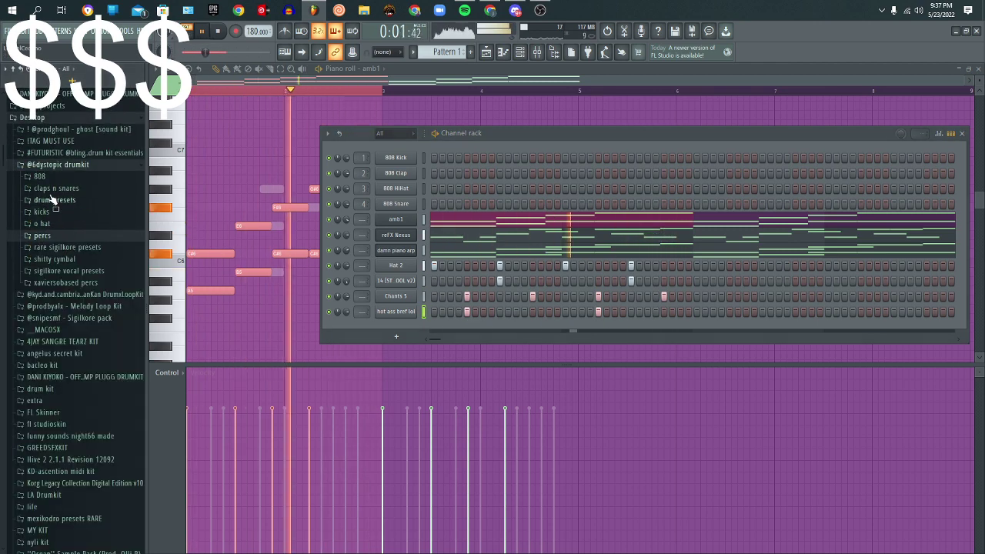
{"action": "key", "text": "space"}
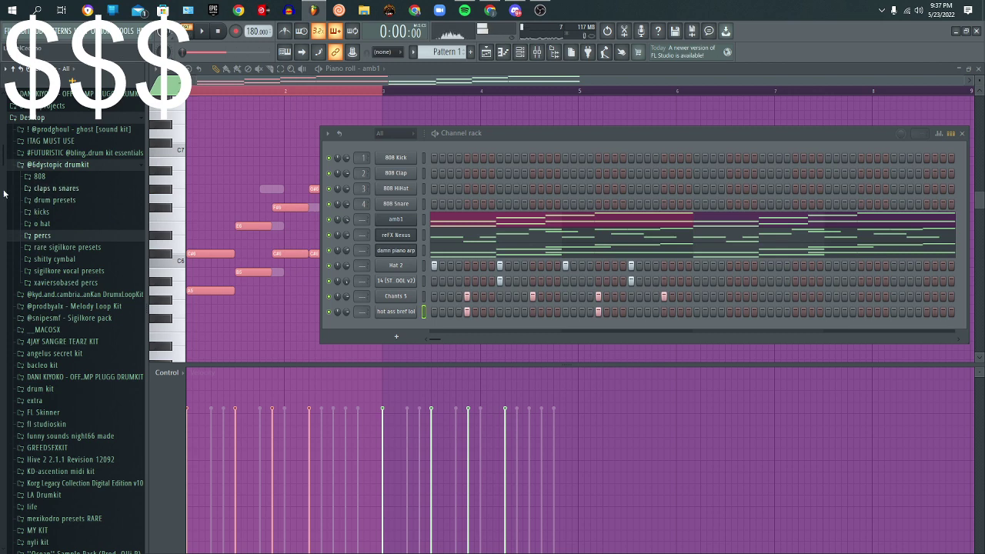
{"action": "left_click", "coordinate": [53, 189]}
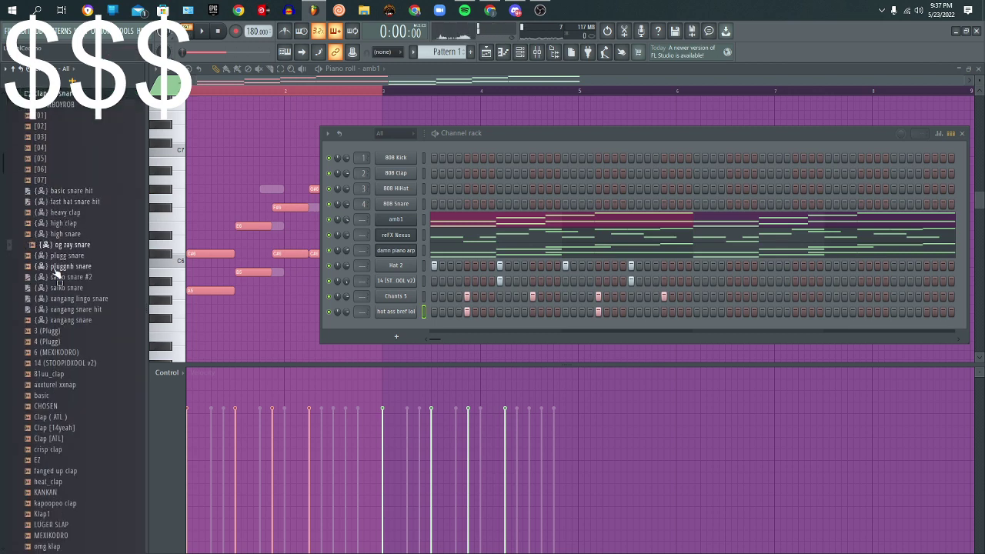
{"action": "left_click_drag", "start_coordinate": [396, 328], "coordinate": [395, 329]}
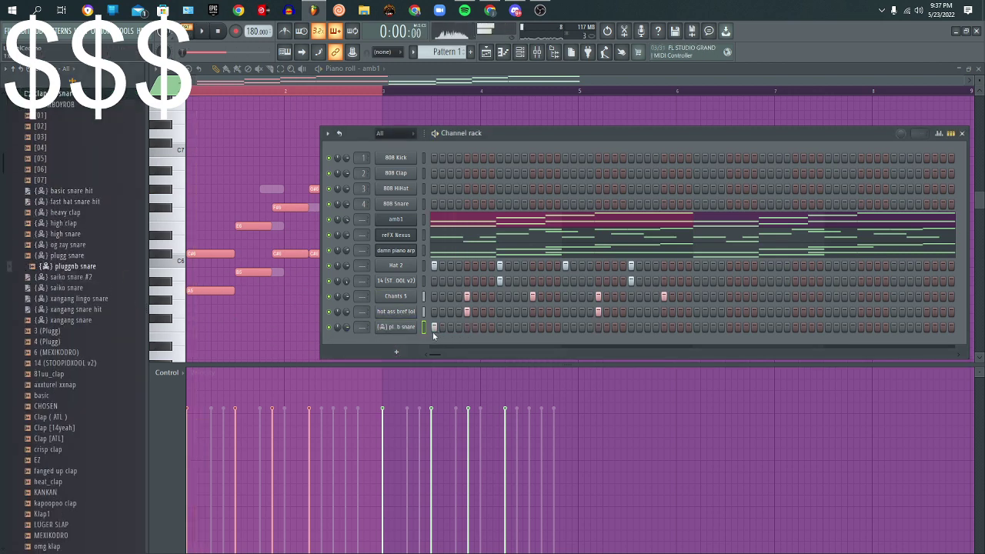
Step: Place pluggnb snare hits on steps 1, 5 and 7, clearing the trial hits on steps 4 and 6
{"action": "left_click", "coordinate": [434, 327]}
{"action": "left_click", "coordinate": [451, 327]}
{"action": "left_click", "coordinate": [459, 327]}
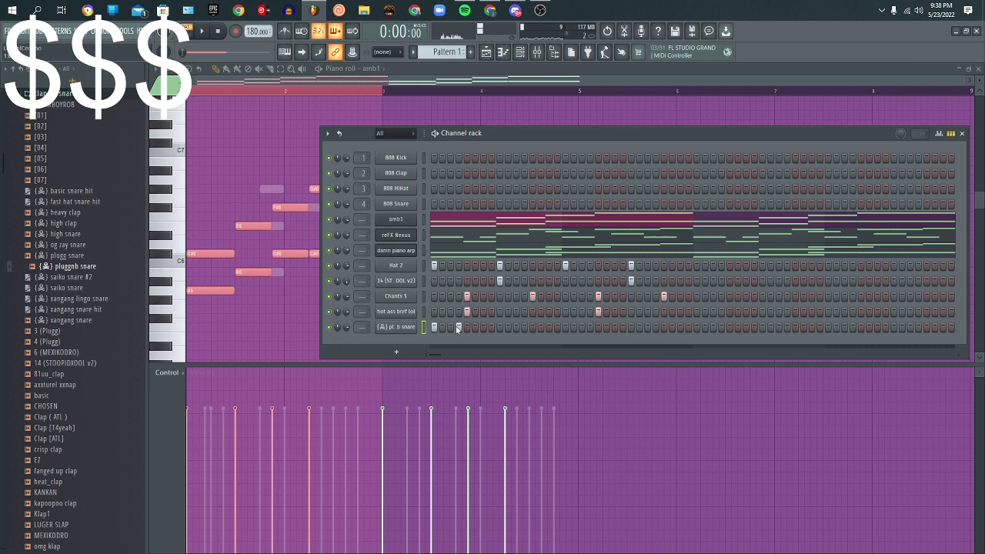
{"action": "key", "text": "space"}
{"action": "left_click", "coordinate": [475, 327]}
{"action": "left_click", "coordinate": [482, 327]}
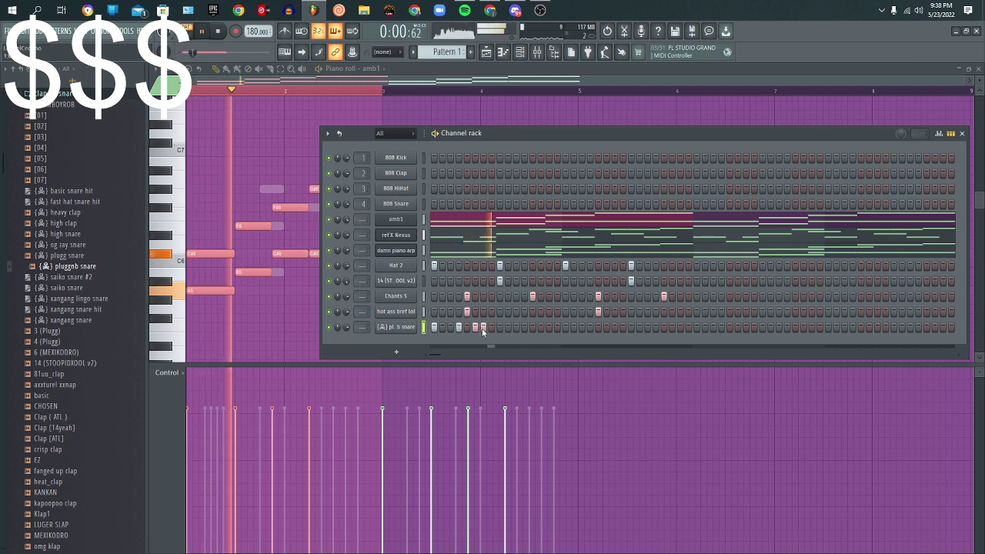
{"action": "left_click", "coordinate": [482, 327]}
{"action": "left_click", "coordinate": [458, 327]}
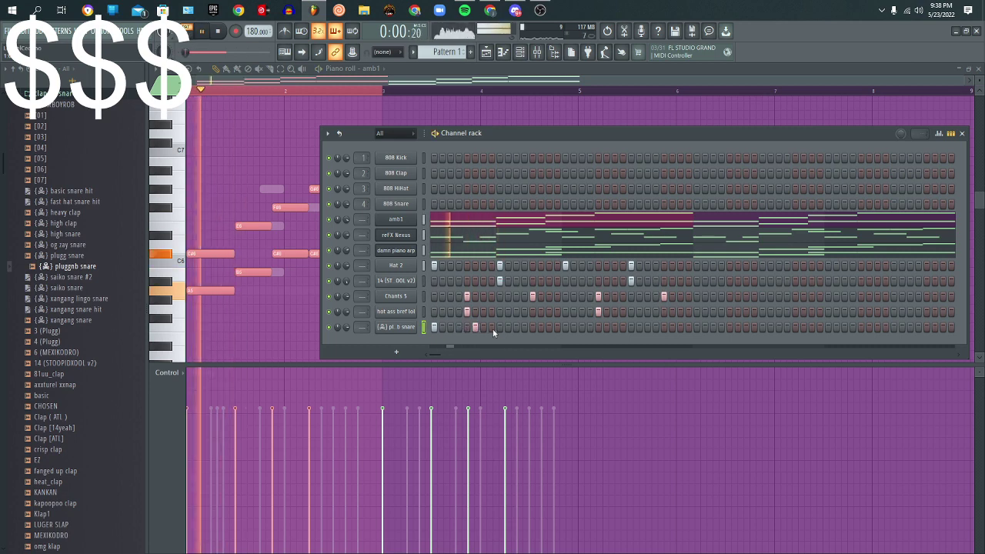
{"action": "left_click", "coordinate": [482, 327]}
{"action": "left_click", "coordinate": [468, 327]}
{"action": "key", "text": "space"}
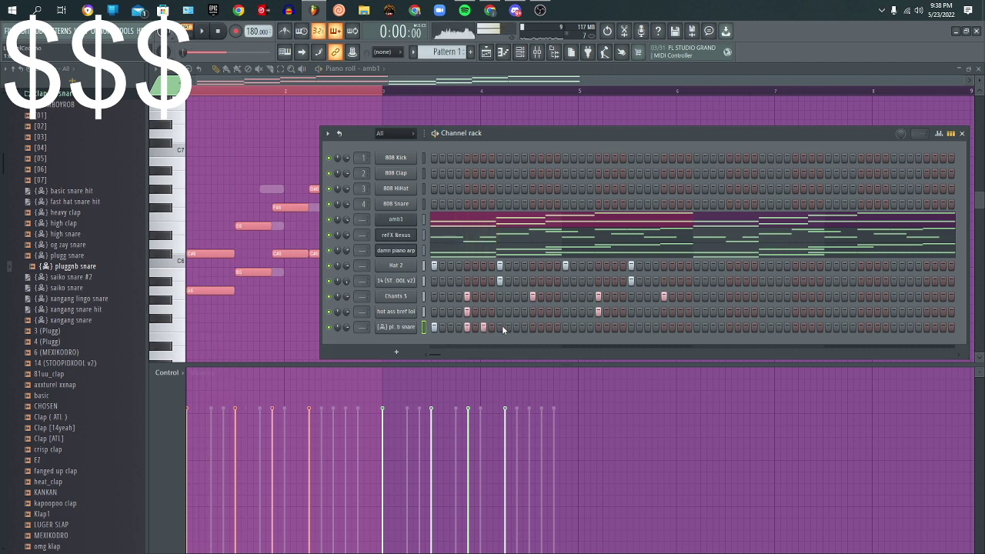
Step: Add pluggnb snare hits on steps 11, 13, 14 and 15
{"action": "key", "text": "space"}
{"action": "left_click", "coordinate": [533, 327]}
{"action": "left_click", "coordinate": [540, 328]}
{"action": "left_click", "coordinate": [549, 328]}
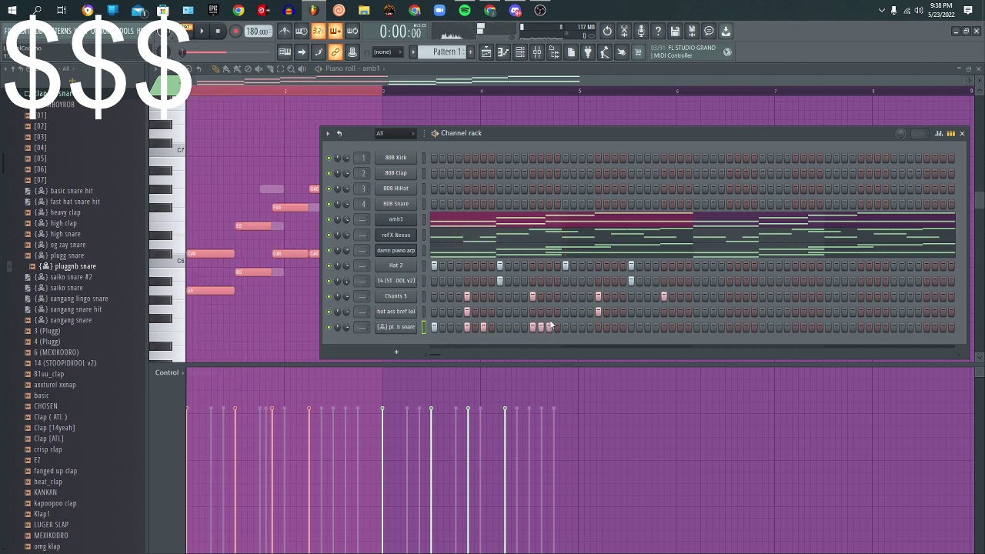
{"action": "left_click", "coordinate": [516, 324]}
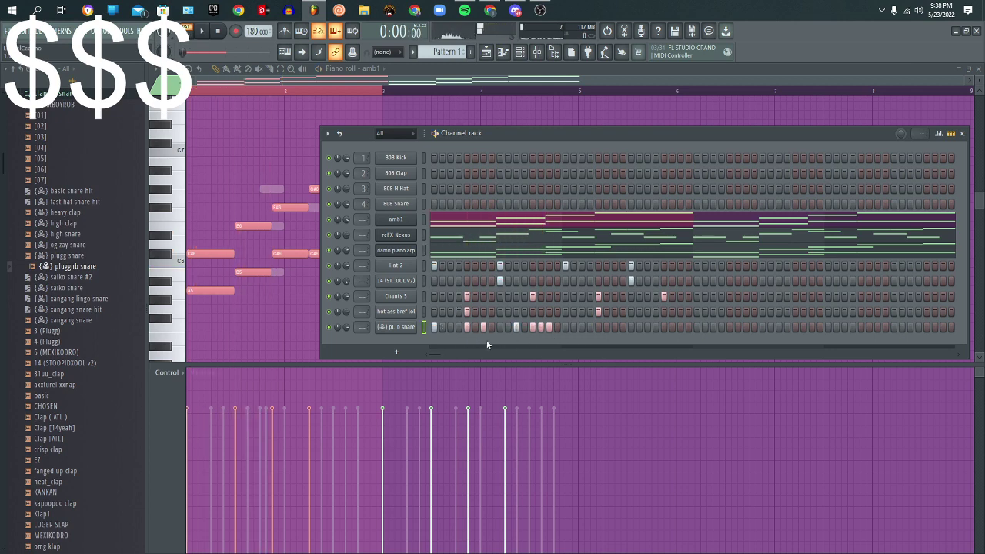
Step: Add pluggnb snare hits on steps 19, 21 and 23 while replaying the loop
{"action": "left_click", "coordinate": [582, 327]}
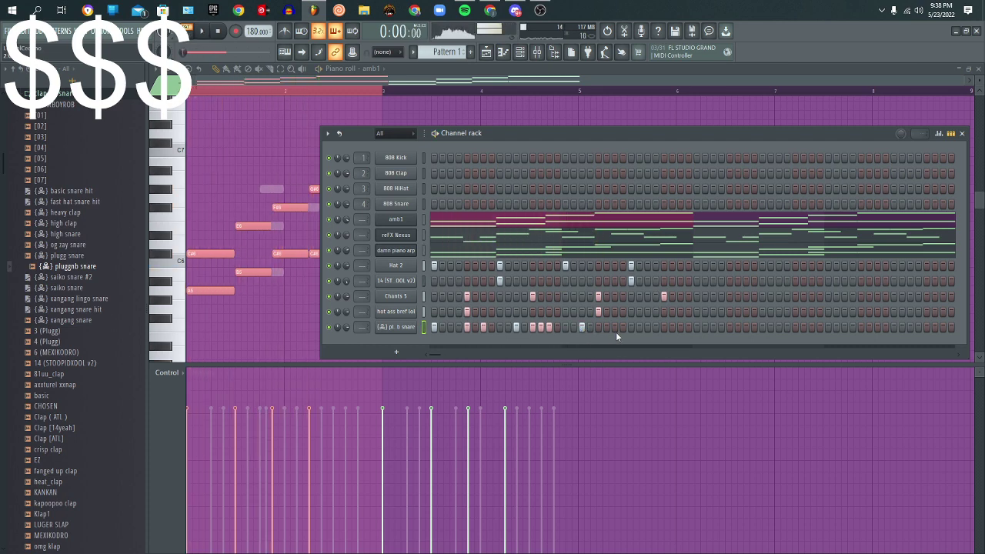
{"action": "left_click", "coordinate": [614, 327]}
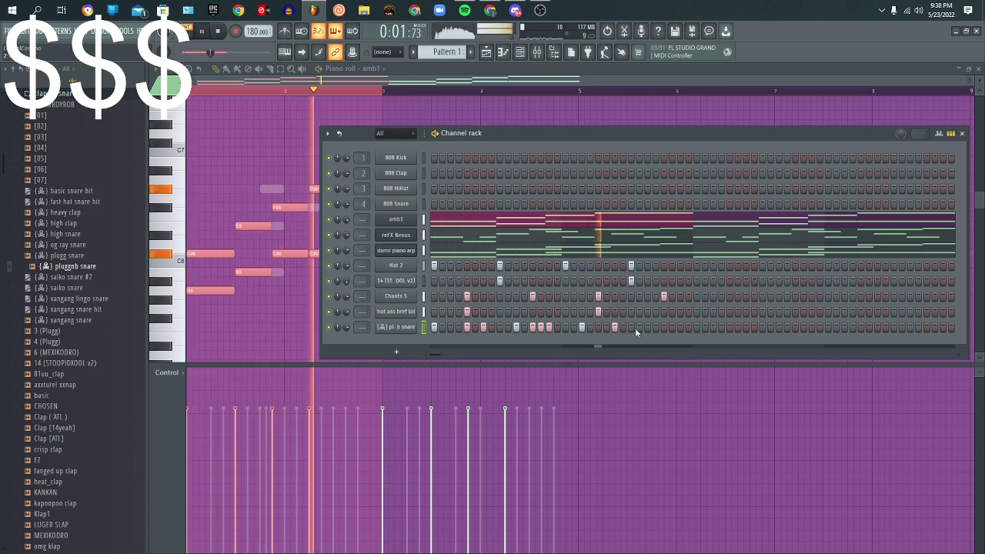
{"action": "right_click", "coordinate": [615, 327]}
{"action": "key", "text": "space"}
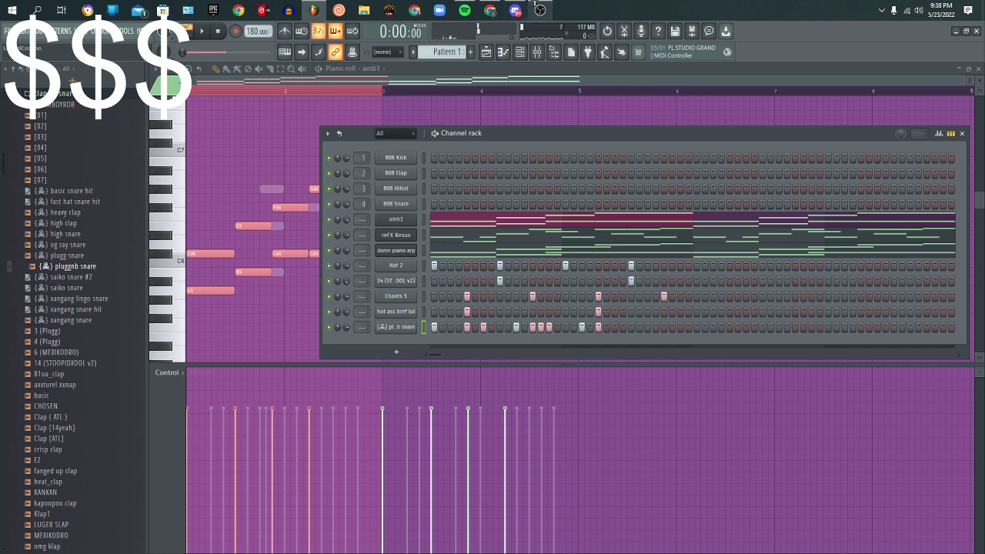
{"action": "key", "text": "space"}
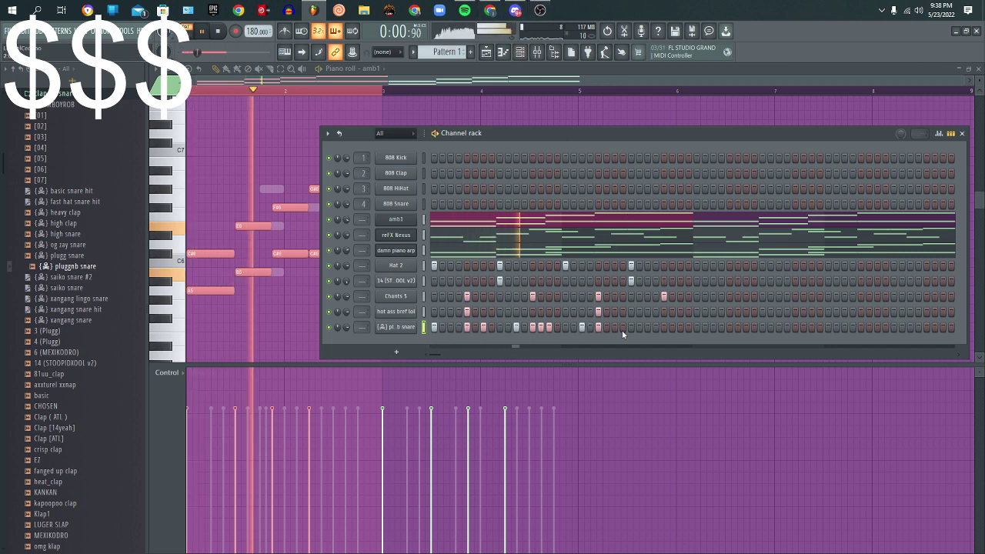
{"action": "key", "text": "space"}
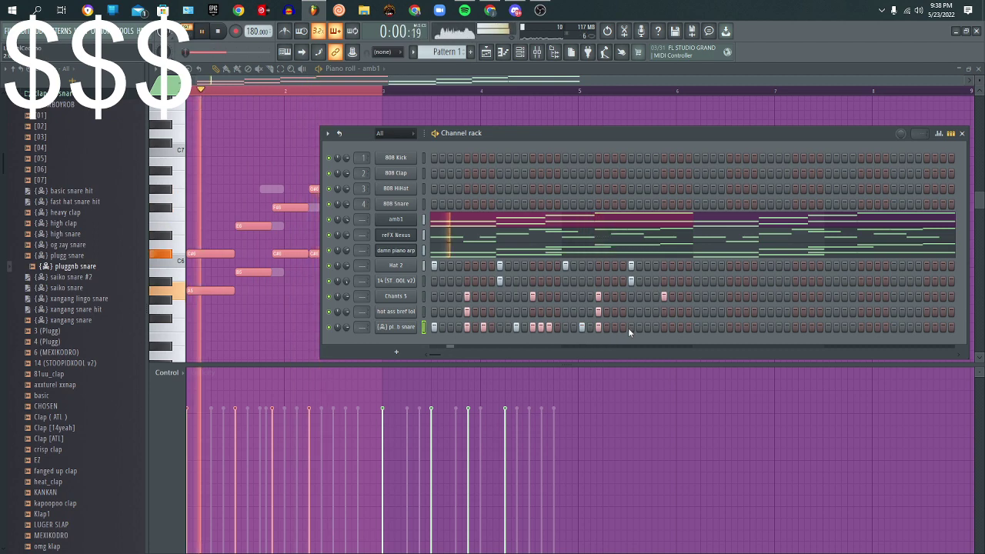
{"action": "left_click", "coordinate": [616, 327]}
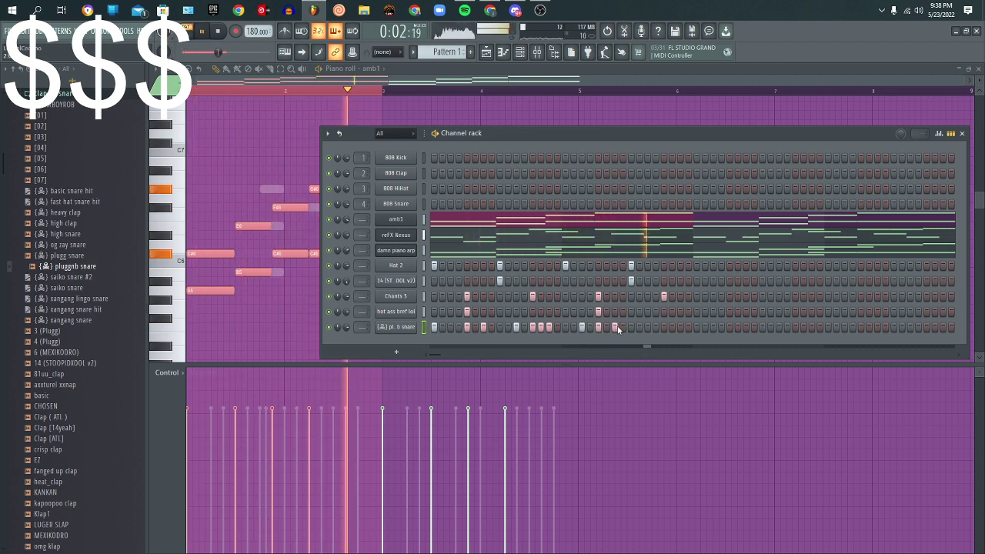
Step: Add pluggnb snare hits on steps 27, 29, 30 and 31 and play back the loop
{"action": "left_click", "coordinate": [648, 327]}
{"action": "left_click", "coordinate": [664, 327]}
{"action": "left_click", "coordinate": [672, 327]}
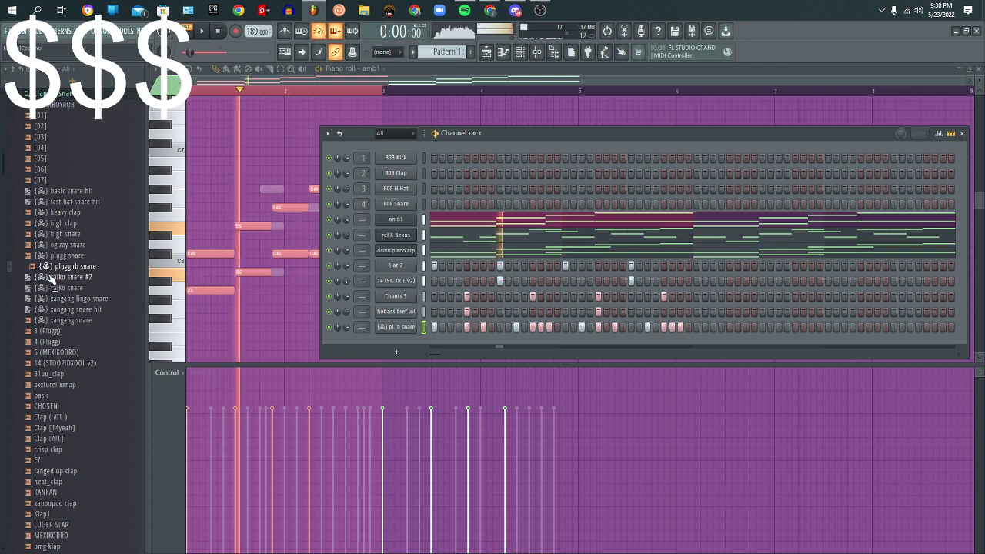
{"action": "key", "text": "space"}
Step: Audition samples in the claps n snares folder, collapse the folder and replay the loop
{"action": "scroll", "coordinate": [62, 322], "scroll_direction": "up", "scroll_amount": 2}
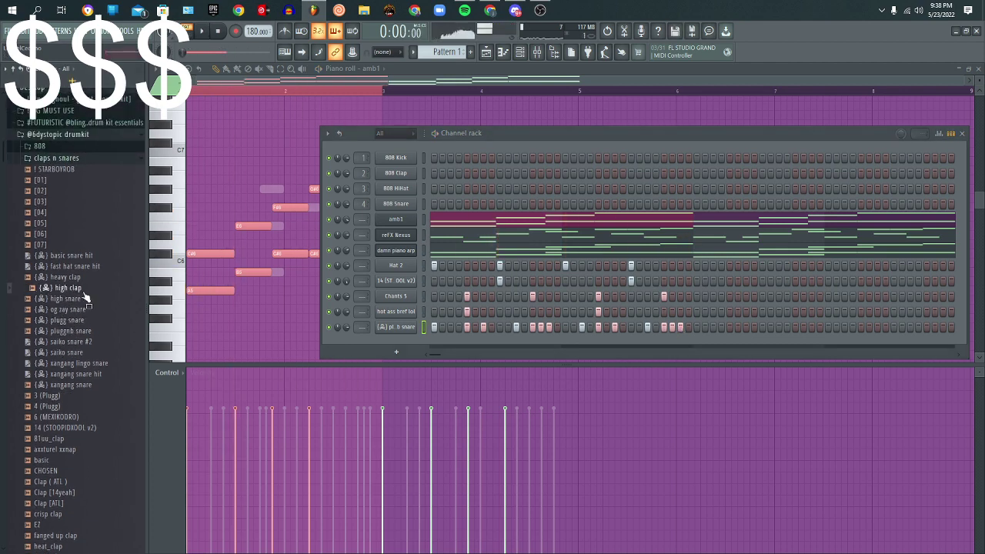
{"action": "scroll", "coordinate": [87, 298], "scroll_direction": "up", "scroll_amount": 1}
{"action": "key", "text": "space"}
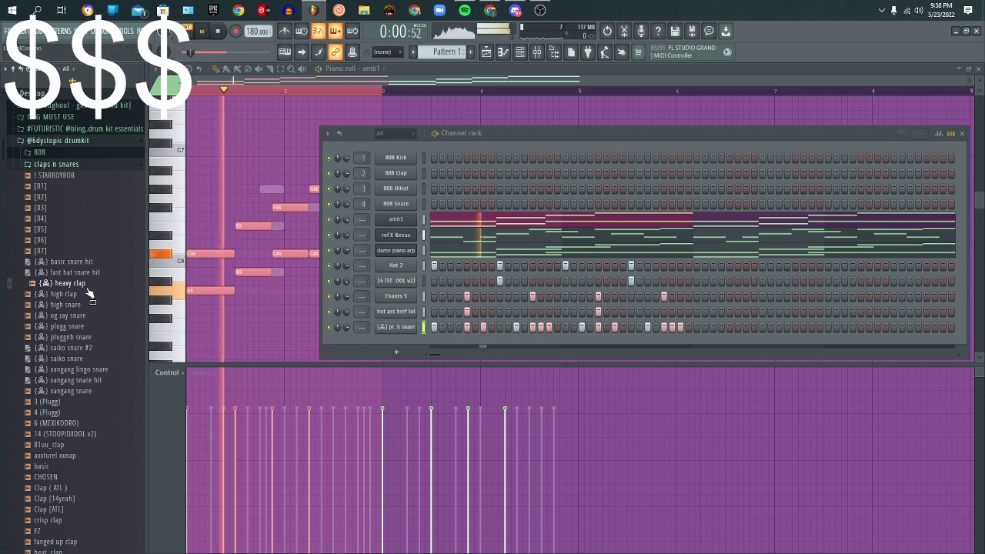
{"action": "key", "text": "space"}
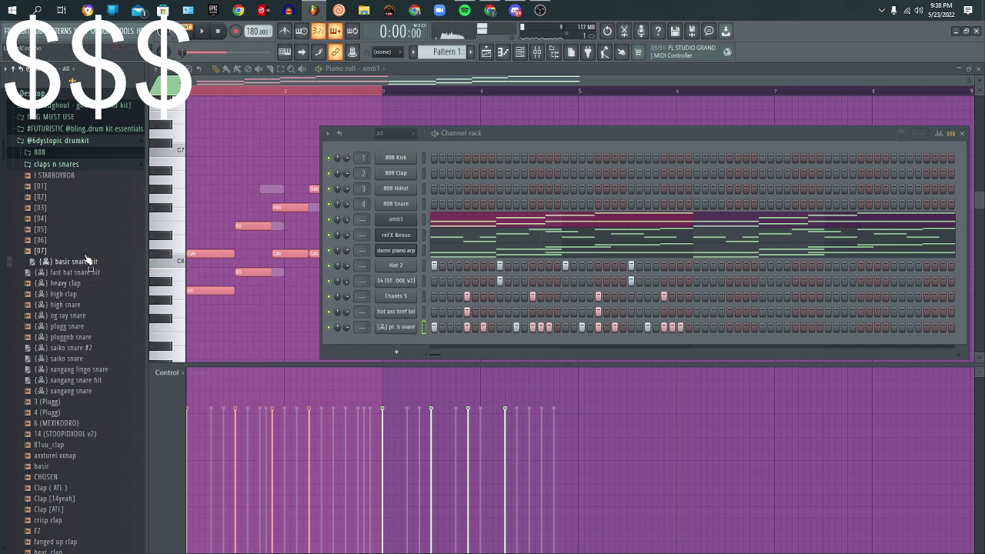
{"action": "left_click", "coordinate": [101, 167]}
{"action": "key", "text": "space"}
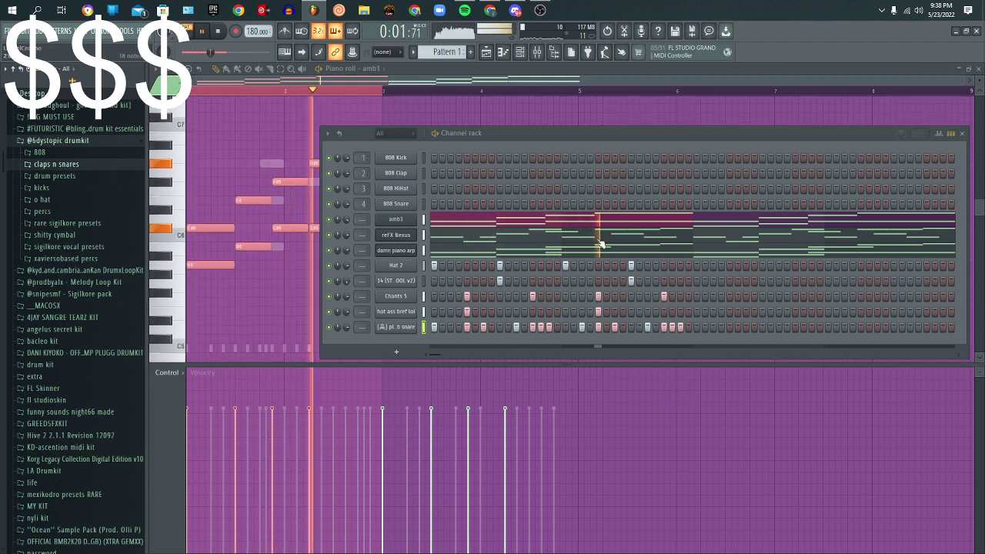
{"action": "scroll", "coordinate": [66, 221], "scroll_direction": "up", "scroll_amount": 3}
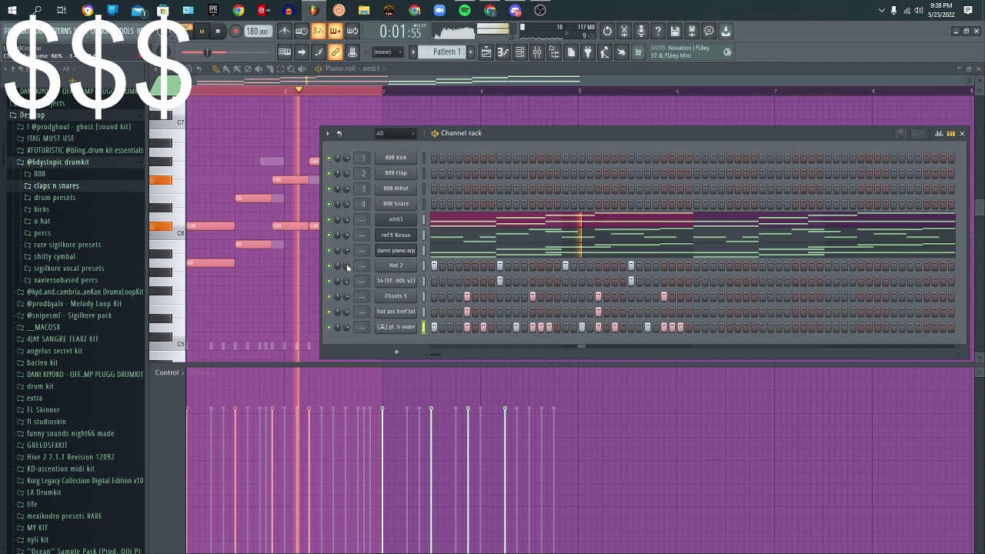
Step: Stop playback, collapse the Desktop folder and open the FX [100] folder of the OFFICIAL BMB2K20 drum kit
{"action": "left_click", "coordinate": [65, 236]}
{"action": "key", "text": "space"}
{"action": "scroll", "coordinate": [47, 216], "scroll_direction": "up", "scroll_amount": 3}
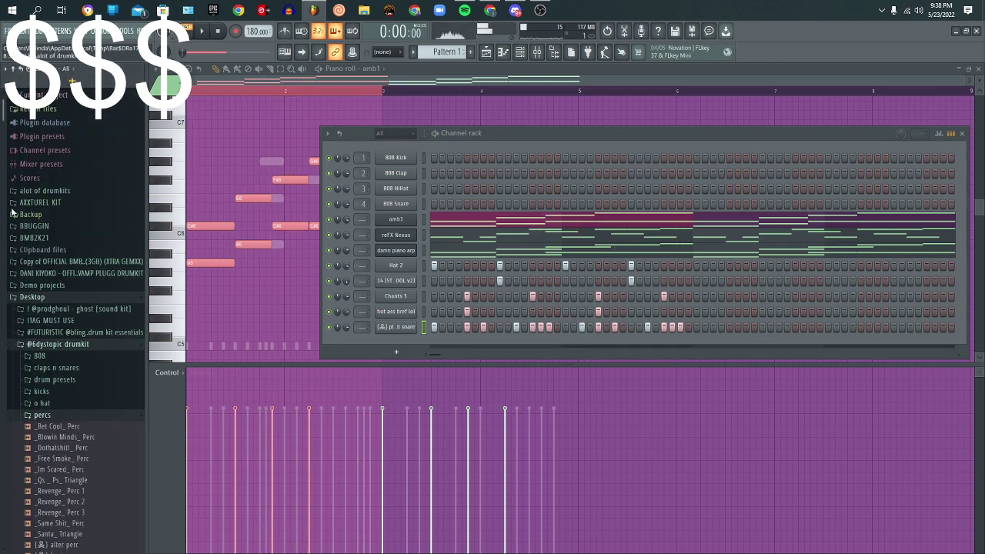
{"action": "left_click", "coordinate": [52, 296]}
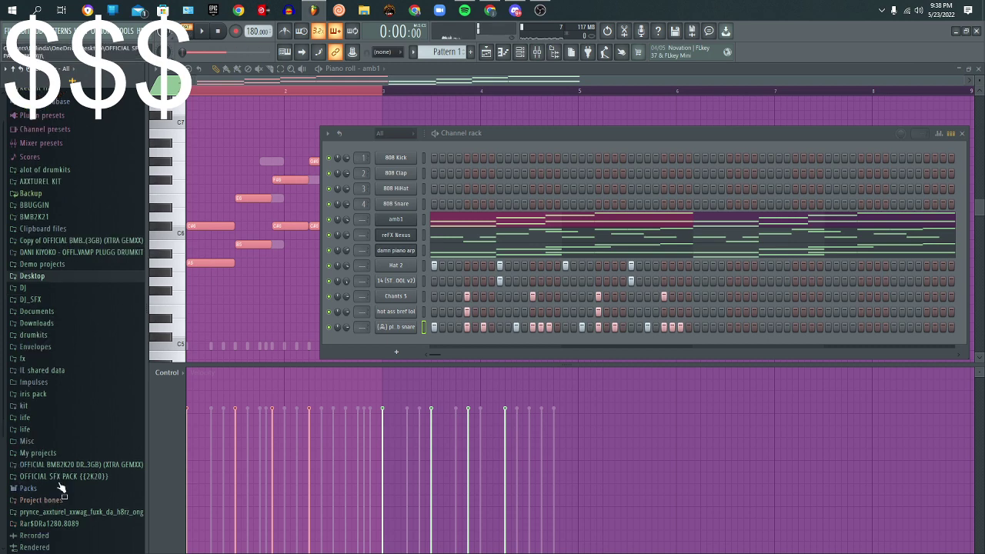
{"action": "left_click", "coordinate": [66, 485]}
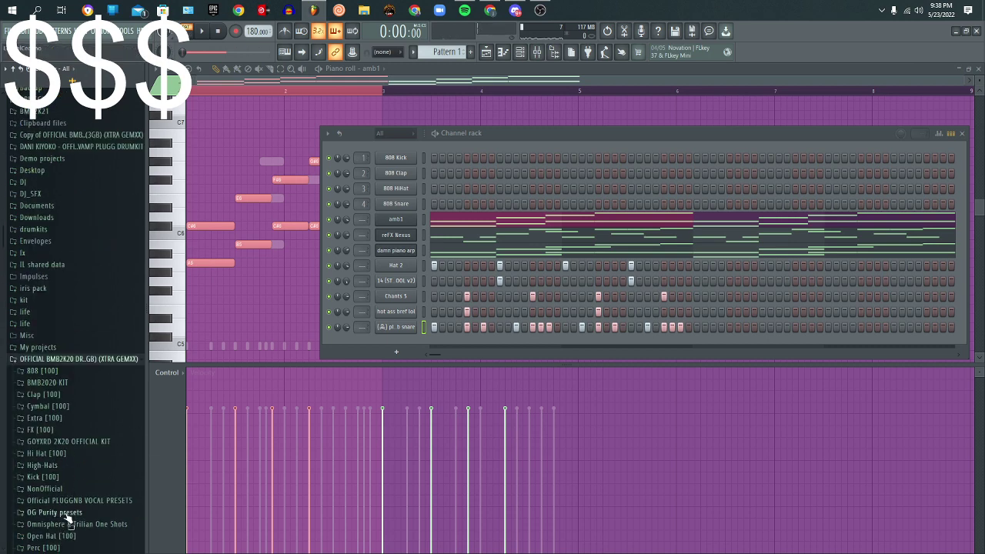
{"action": "left_click", "coordinate": [68, 430]}
Step: Audition the FX [100] samples down to the end of the list, including the risers and vox sounds
{"action": "scroll", "coordinate": [68, 477], "scroll_direction": "down", "scroll_amount": 5}
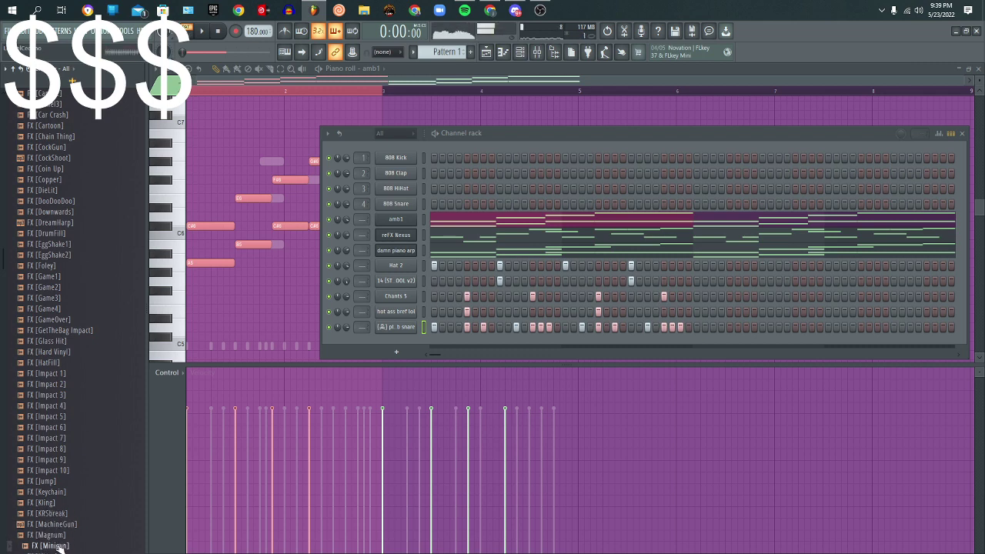
{"action": "scroll", "coordinate": [54, 524], "scroll_direction": "down", "scroll_amount": 4}
{"action": "scroll", "coordinate": [63, 484], "scroll_direction": "down", "scroll_amount": 2}
{"action": "left_click", "coordinate": [61, 473]}
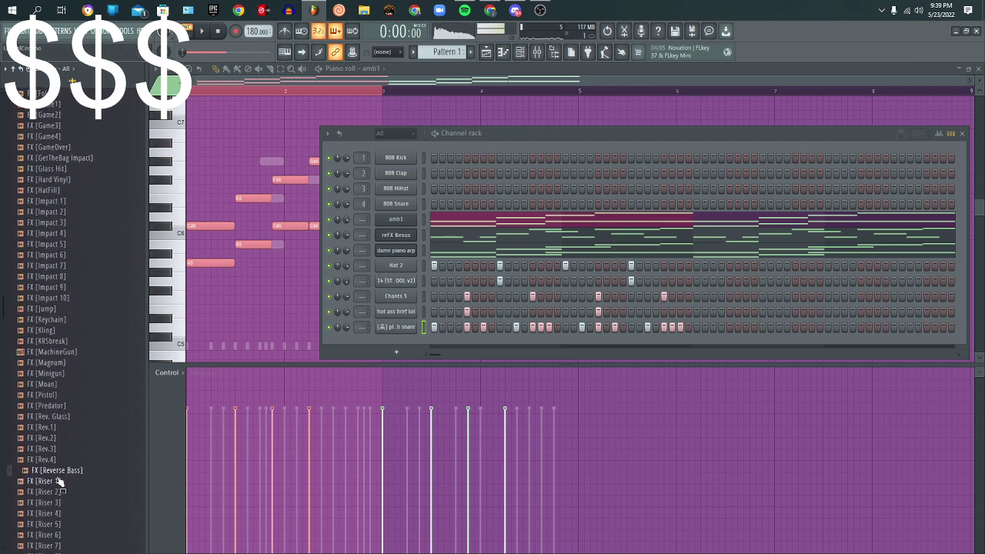
{"action": "left_click", "coordinate": [60, 481]}
{"action": "scroll", "coordinate": [63, 495], "scroll_direction": "down", "scroll_amount": 4}
{"action": "scroll", "coordinate": [71, 485], "scroll_direction": "down", "scroll_amount": 2}
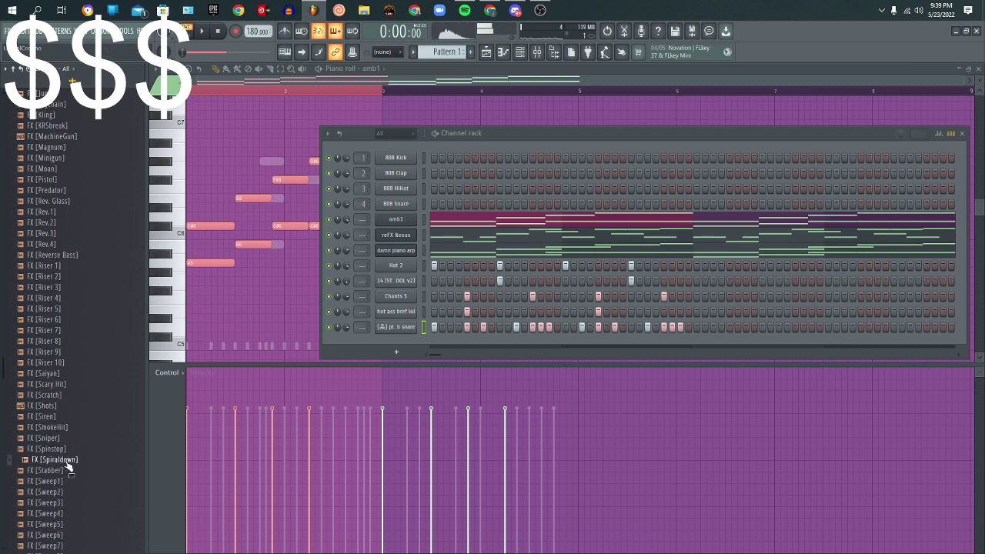
{"action": "scroll", "coordinate": [69, 466], "scroll_direction": "down", "scroll_amount": 4}
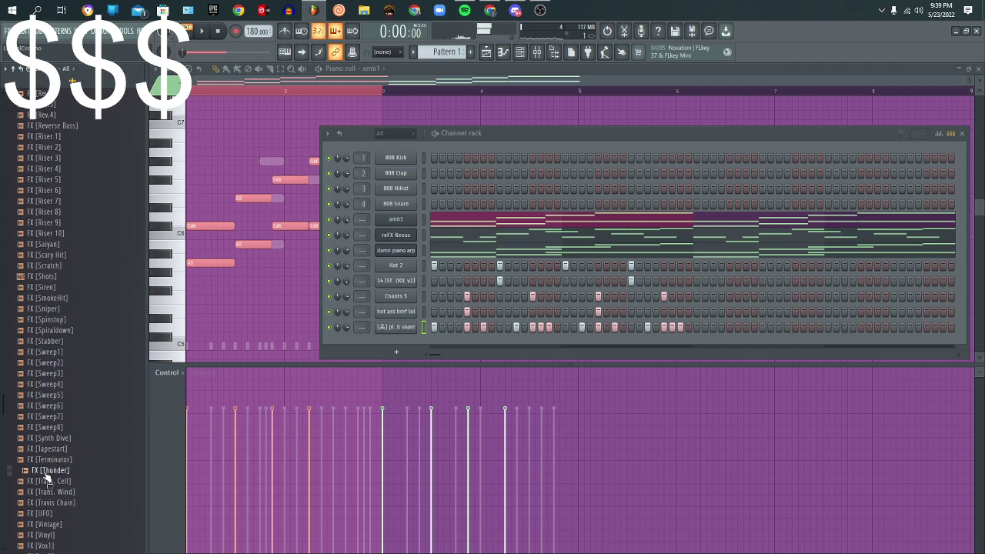
{"action": "scroll", "coordinate": [59, 534], "scroll_direction": "down", "scroll_amount": 1}
{"action": "left_click", "coordinate": [63, 525]}
{"action": "left_click", "coordinate": [65, 514]}
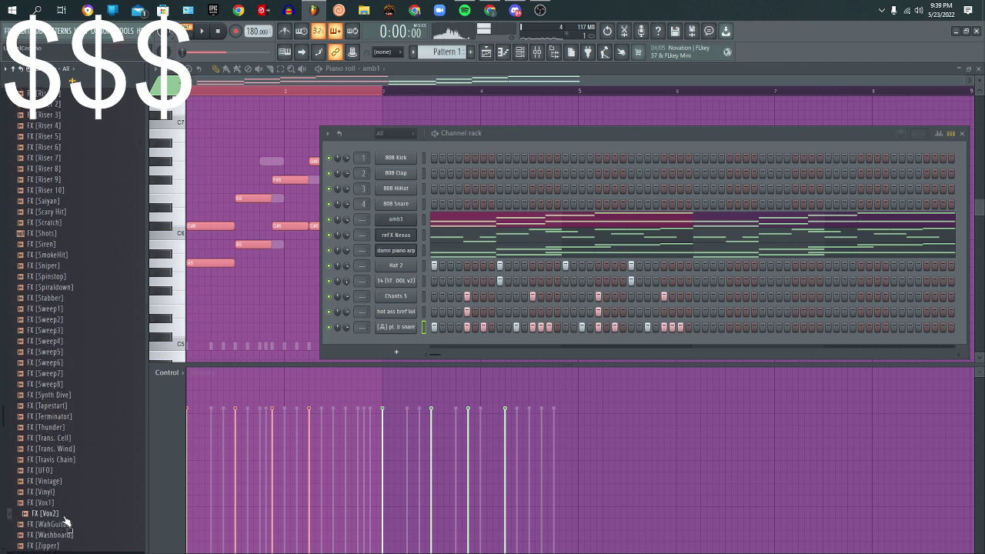
{"action": "scroll", "coordinate": [63, 512], "scroll_direction": "down", "scroll_amount": 2}
Step: Audition the FX [100] samples back up the list, including the reverse, impact and cartoon sounds
{"action": "scroll", "coordinate": [61, 408], "scroll_direction": "up", "scroll_amount": 5}
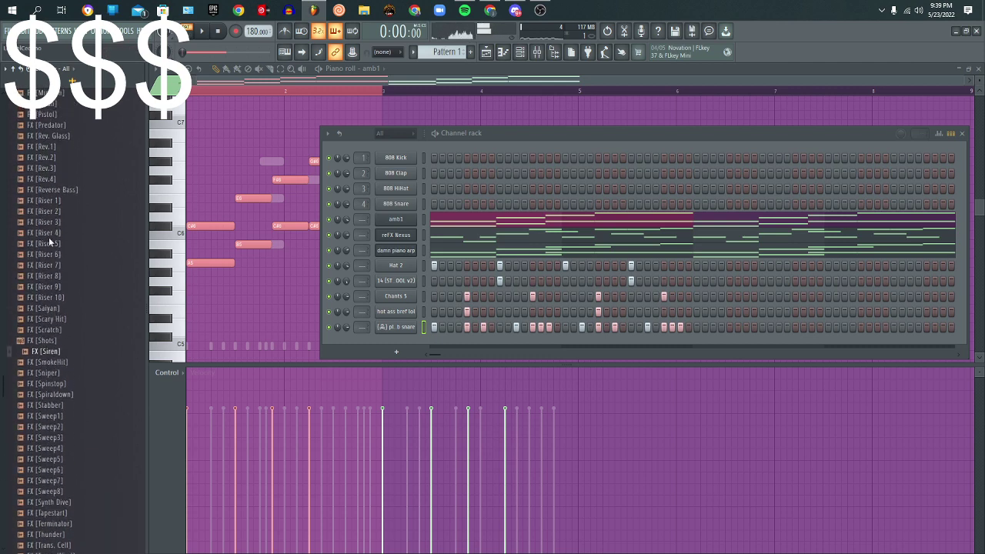
{"action": "scroll", "coordinate": [63, 346], "scroll_direction": "up", "scroll_amount": 3}
{"action": "left_click", "coordinate": [54, 246]}
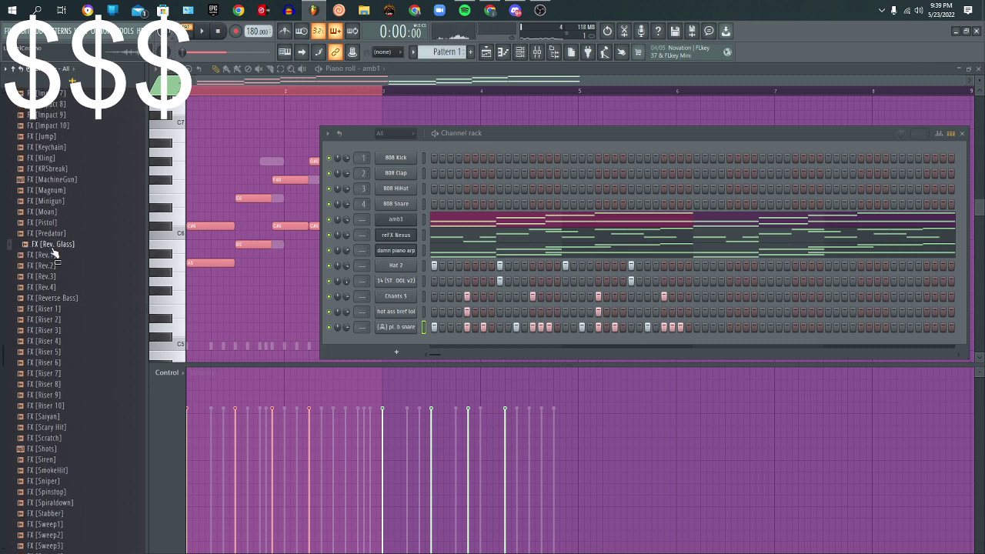
{"action": "scroll", "coordinate": [59, 251], "scroll_direction": "up", "scroll_amount": 1}
{"action": "left_click", "coordinate": [63, 235]}
{"action": "scroll", "coordinate": [69, 228], "scroll_direction": "up", "scroll_amount": 1}
{"action": "scroll", "coordinate": [77, 216], "scroll_direction": "up", "scroll_amount": 4}
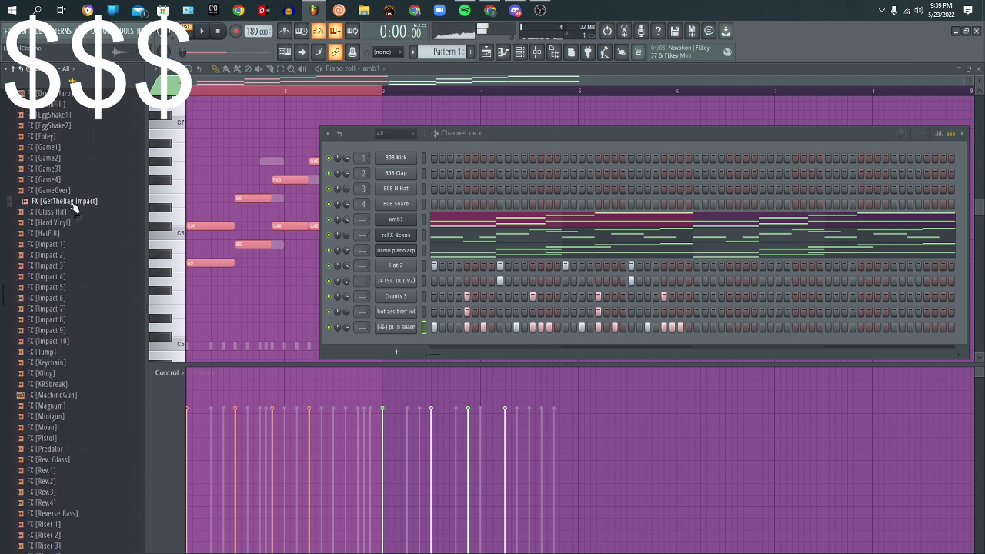
{"action": "left_click", "coordinate": [72, 199]}
{"action": "scroll", "coordinate": [54, 198], "scroll_direction": "up", "scroll_amount": 2}
{"action": "left_click", "coordinate": [40, 192]}
{"action": "scroll", "coordinate": [61, 196], "scroll_direction": "up", "scroll_amount": 3}
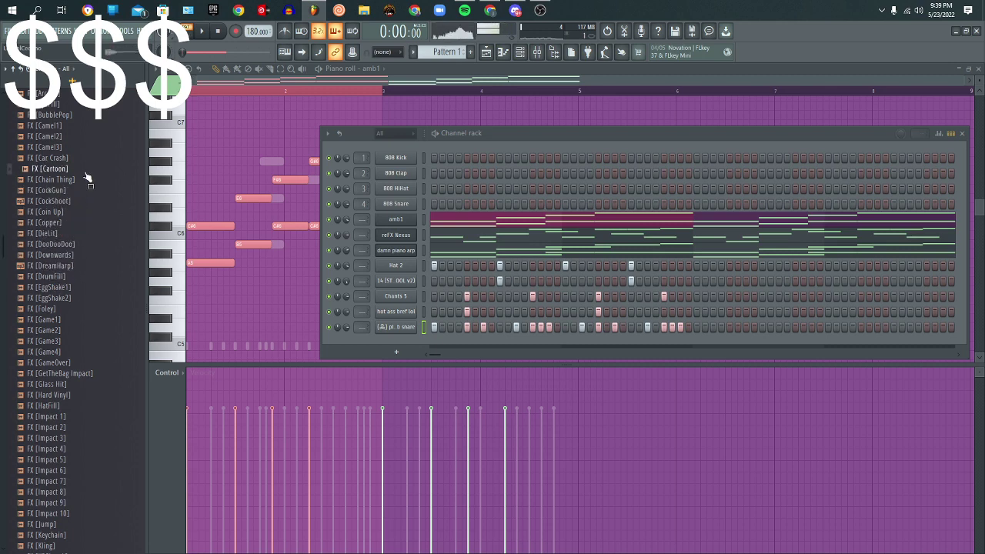
Step: Find the FX [Scratch] sample in the FX [100] folder and add it as a new channel
{"action": "scroll", "coordinate": [48, 500], "scroll_direction": "down", "scroll_amount": 5}
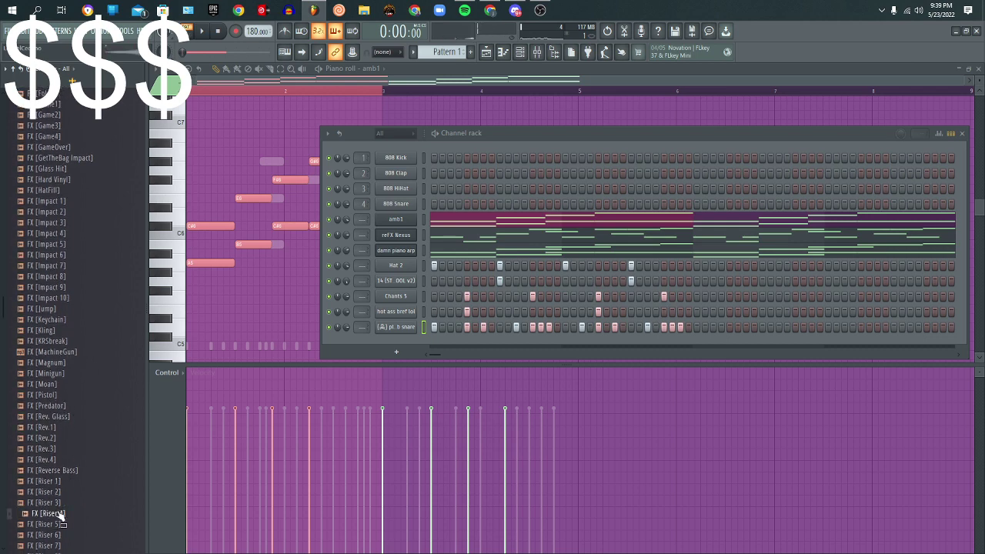
{"action": "scroll", "coordinate": [62, 500], "scroll_direction": "down", "scroll_amount": 5}
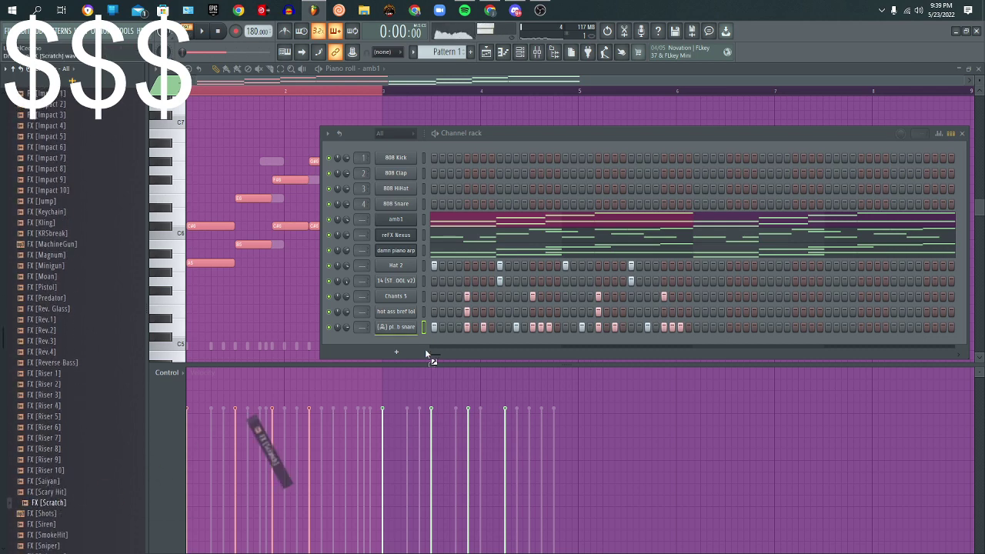
{"action": "left_click_drag", "start_coordinate": [424, 352], "coordinate": [427, 351]}
Step: Place an FX [Scratch] hit on step 29 and replay the loop from the start
{"action": "key", "text": "space"}
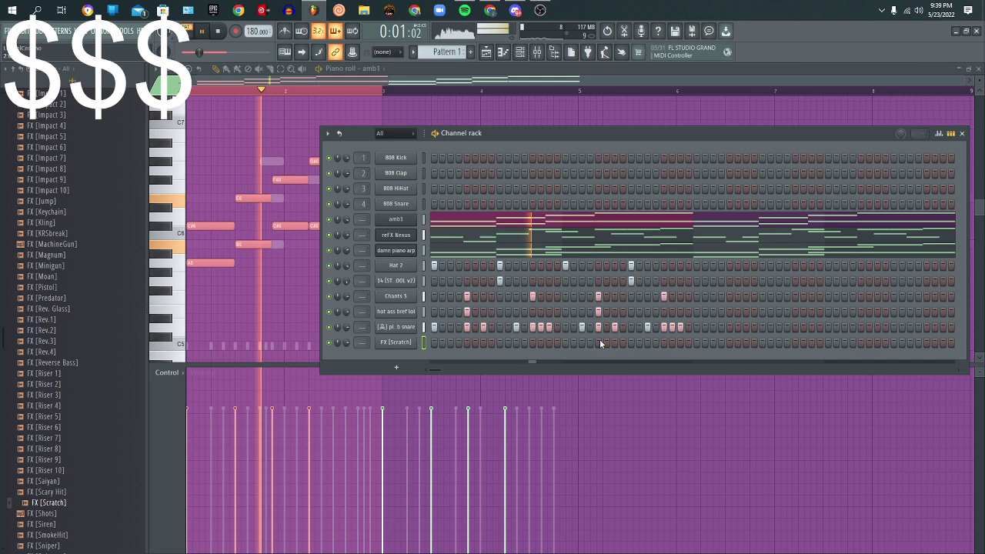
{"action": "left_click", "coordinate": [662, 343]}
{"action": "key", "text": "space"}
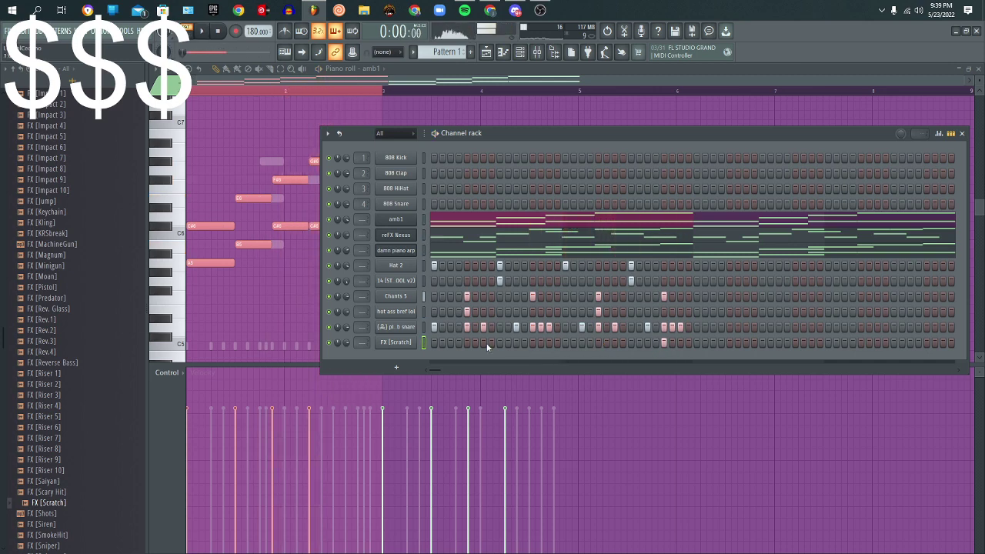
{"action": "key", "text": "space"}
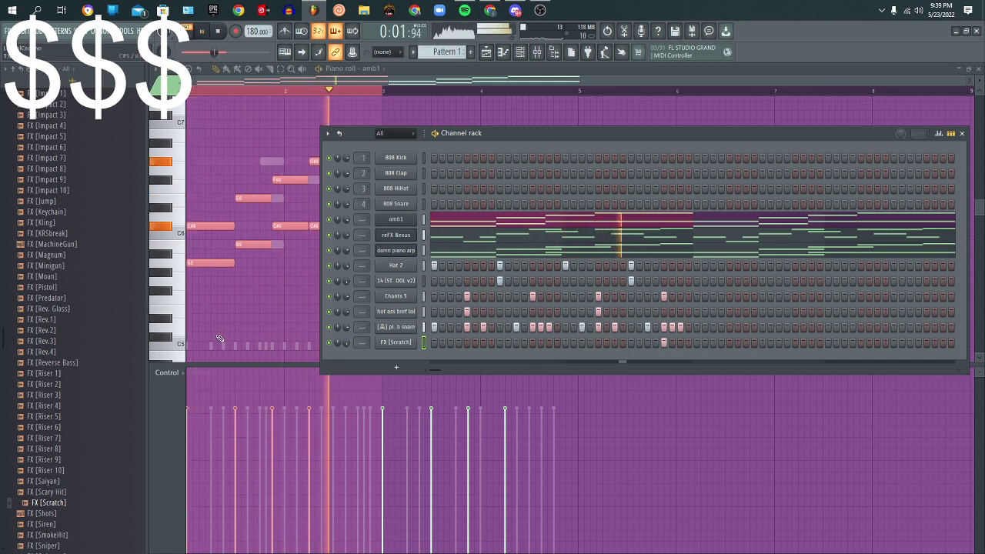
Step: Collapse the FX [100] folder, return to the main folder list and stop playback
{"action": "scroll", "coordinate": [23, 381], "scroll_direction": "up", "scroll_amount": 10}
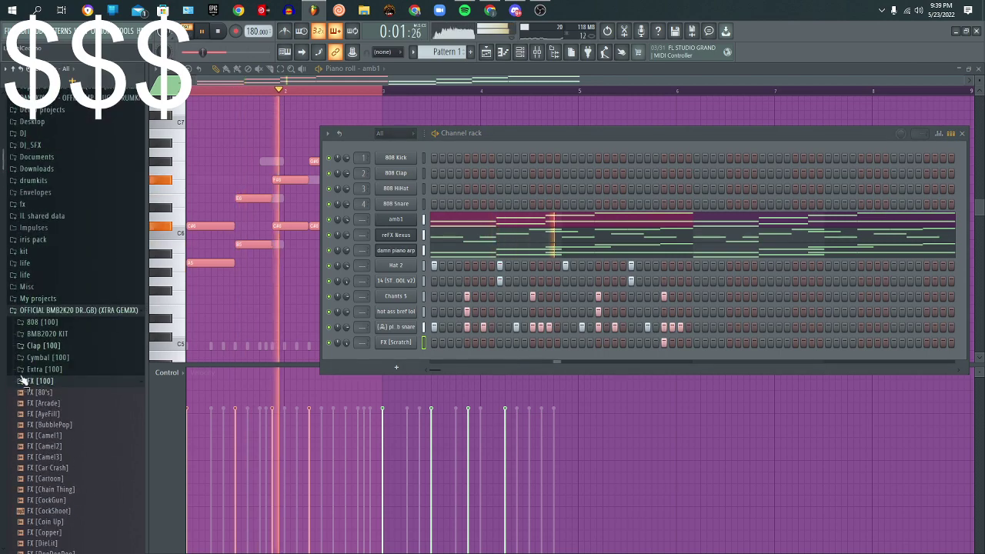
{"action": "left_click", "coordinate": [23, 381]}
{"action": "scroll", "coordinate": [42, 158], "scroll_direction": "up", "scroll_amount": 3}
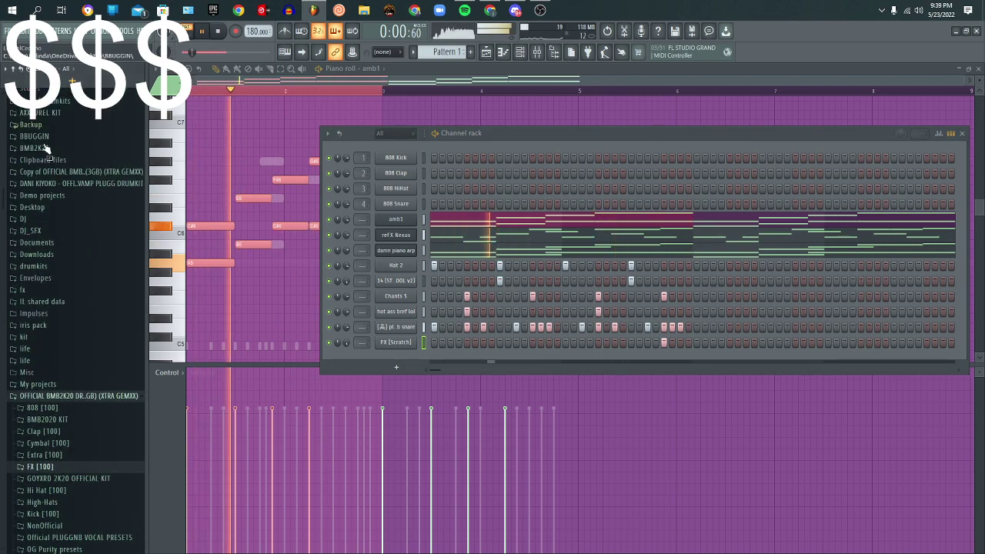
{"action": "scroll", "coordinate": [46, 150], "scroll_direction": "up", "scroll_amount": 2}
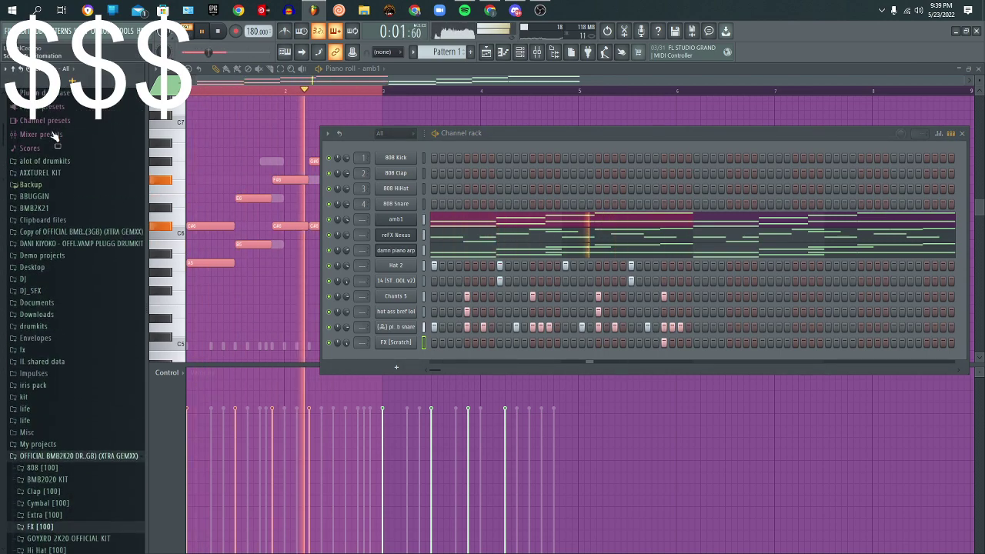
{"action": "left_click", "coordinate": [217, 32]}
{"action": "scroll", "coordinate": [44, 190], "scroll_direction": "up", "scroll_amount": 1}
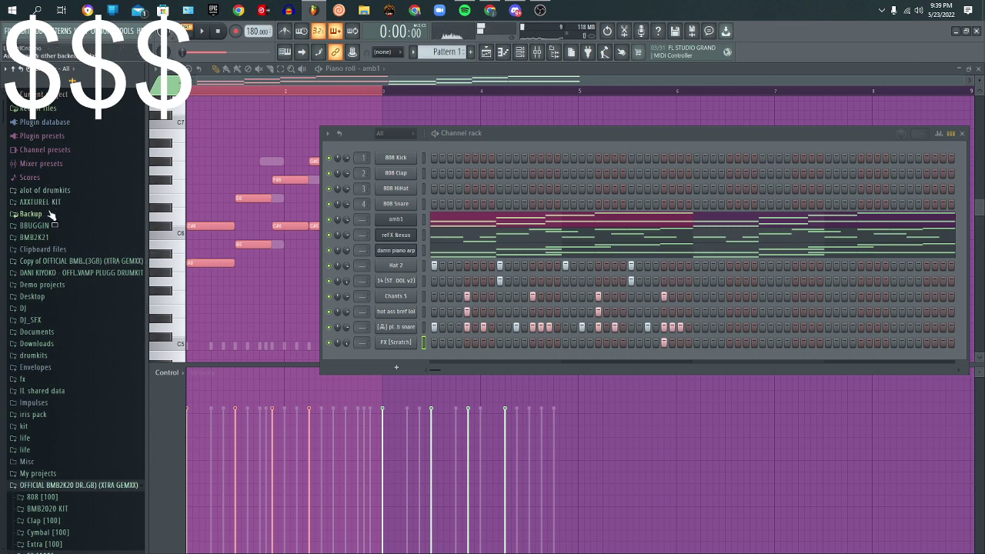
{"action": "left_click", "coordinate": [52, 299]}
{"action": "left_click", "coordinate": [45, 290]}
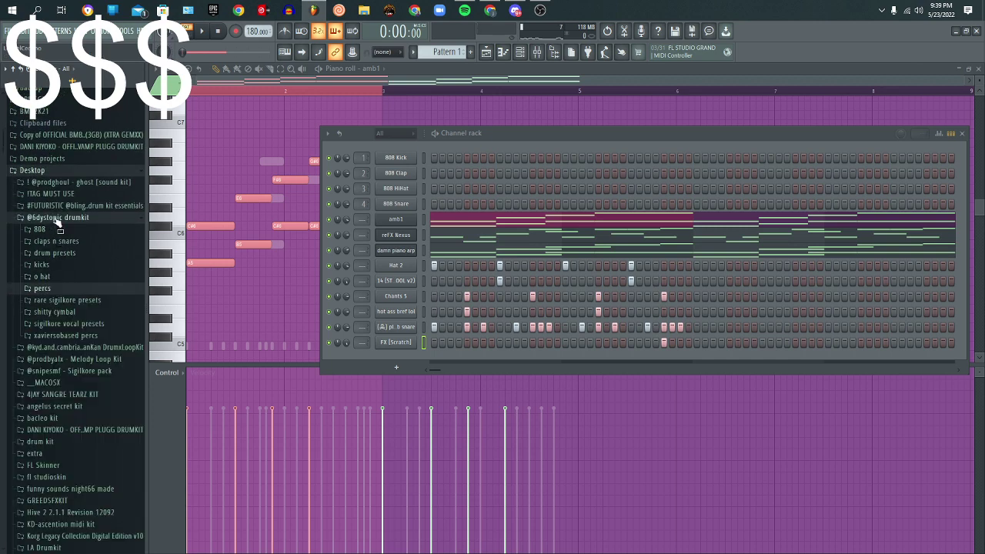
{"action": "left_click", "coordinate": [57, 230]}
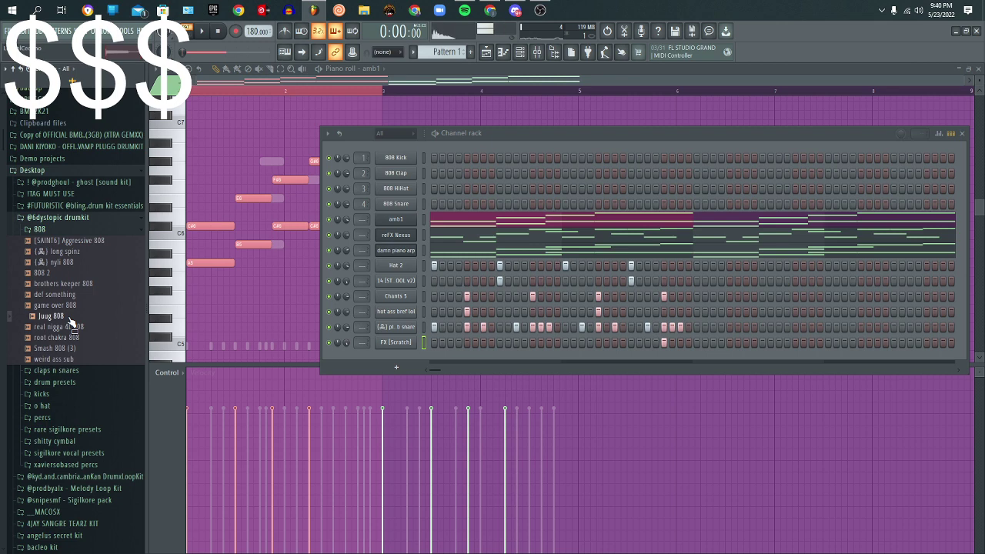
{"action": "left_click_drag", "start_coordinate": [411, 375], "coordinate": [406, 358]}
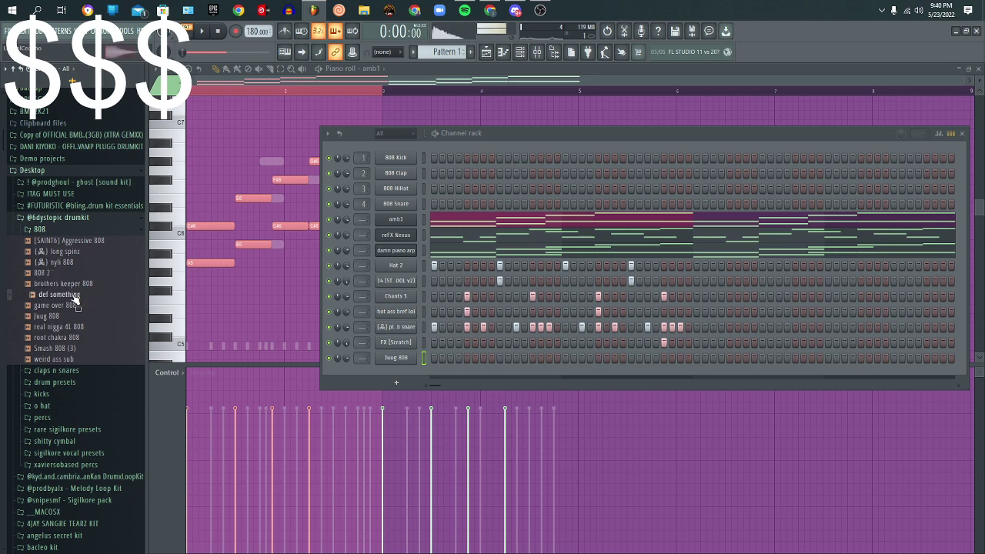
Step: Enable the Juug 808 channel's volume envelope with a long hold and minimal sustain, and close the channel settings
{"action": "left_click", "coordinate": [387, 360]}
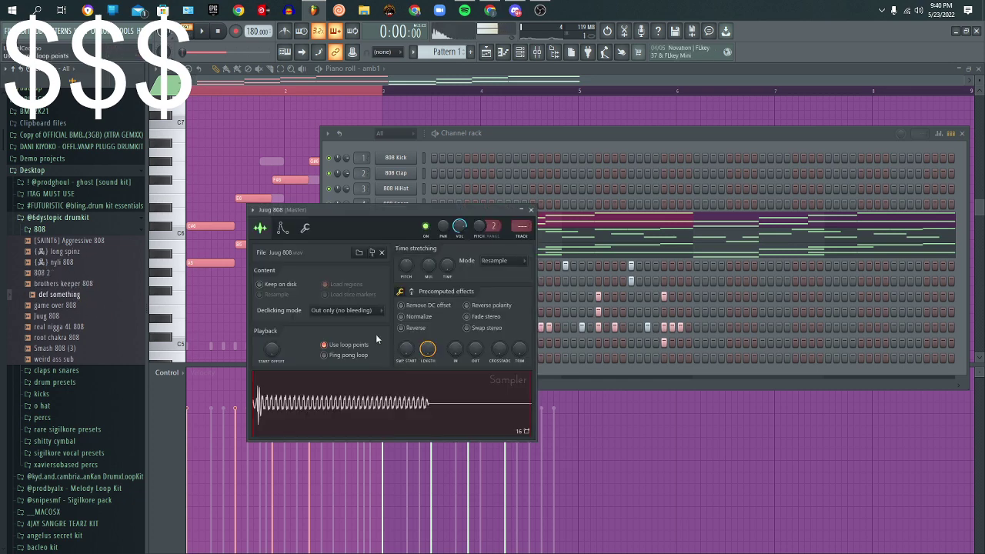
{"action": "left_click", "coordinate": [282, 229]}
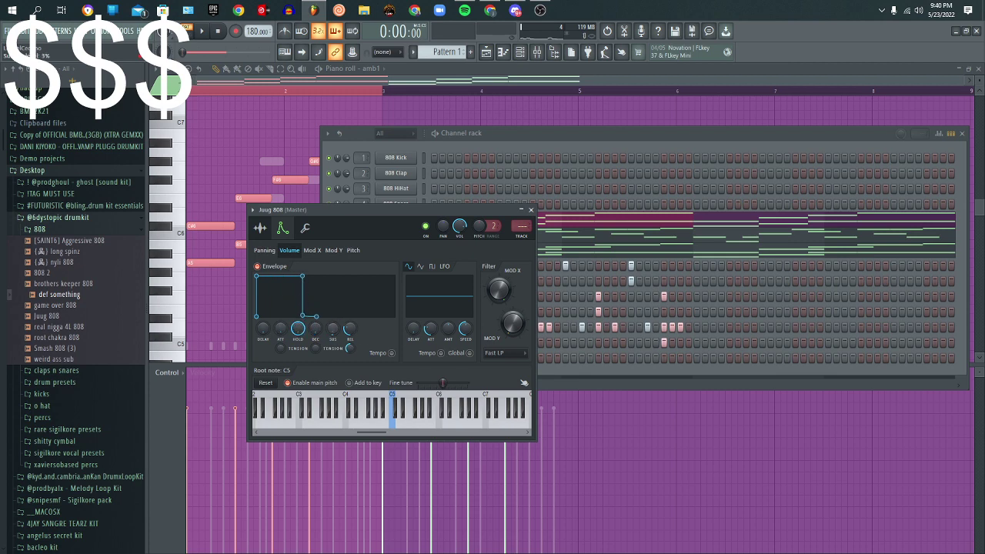
{"action": "left_click", "coordinate": [532, 210]}
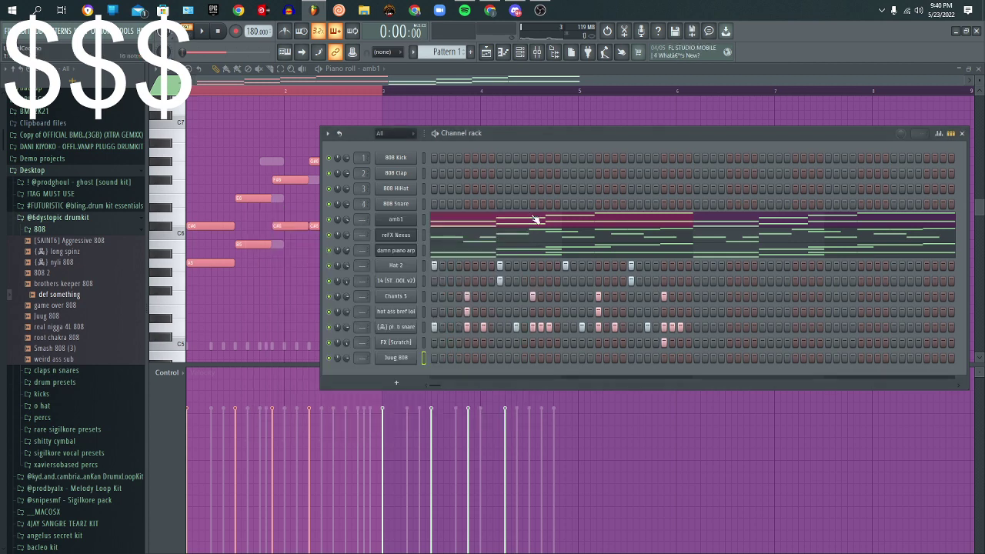
Step: Switch the piano roll to the Juug 808 channel and place a G#5 note at the start of the pattern
{"action": "left_click", "coordinate": [298, 90]}
{"action": "left_click", "coordinate": [371, 70]}
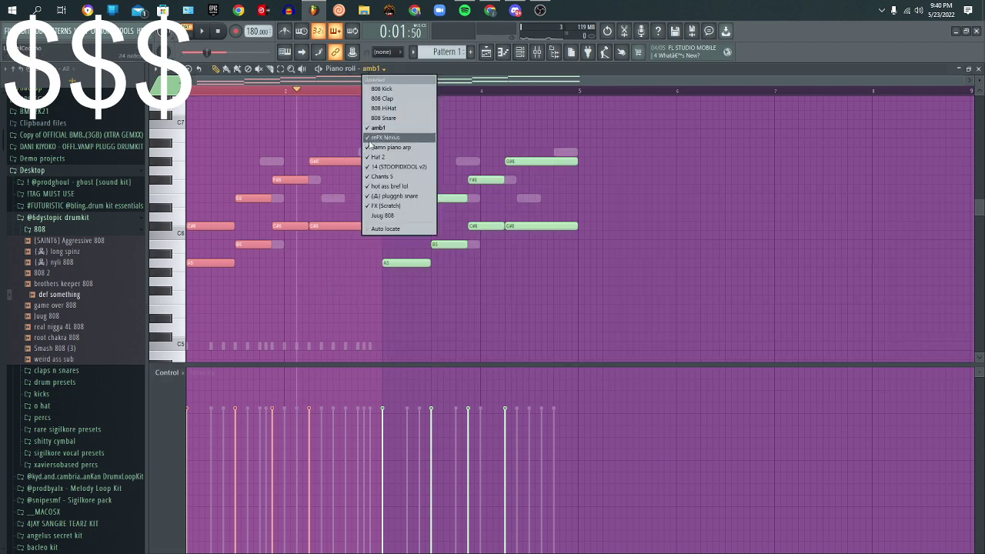
{"action": "left_click", "coordinate": [405, 219]}
{"action": "left_click", "coordinate": [190, 273]}
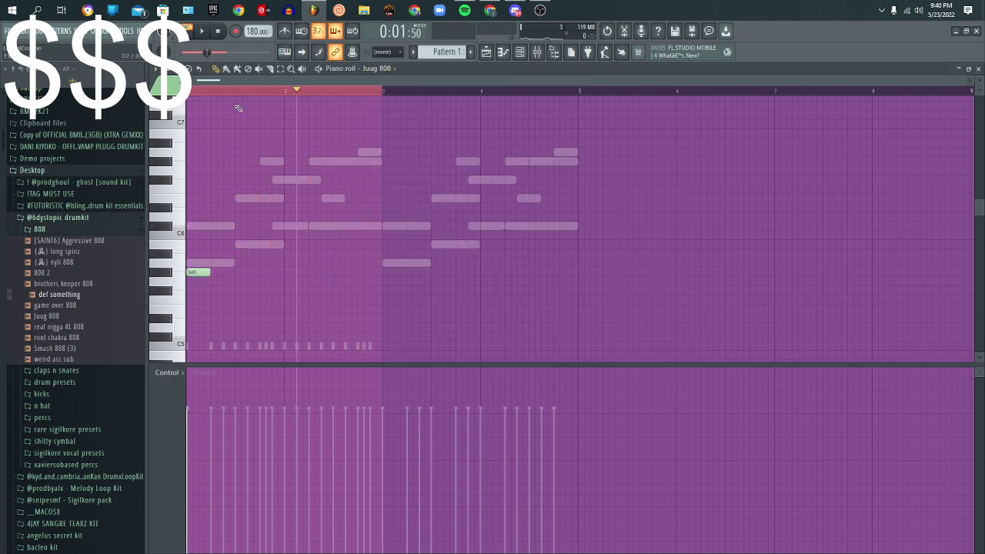
Step: Add two more G#5 notes for the Juug 808 in the first bar, after the opening note, and play the pattern
{"action": "key", "text": "space"}
{"action": "left_click", "coordinate": [229, 272]}
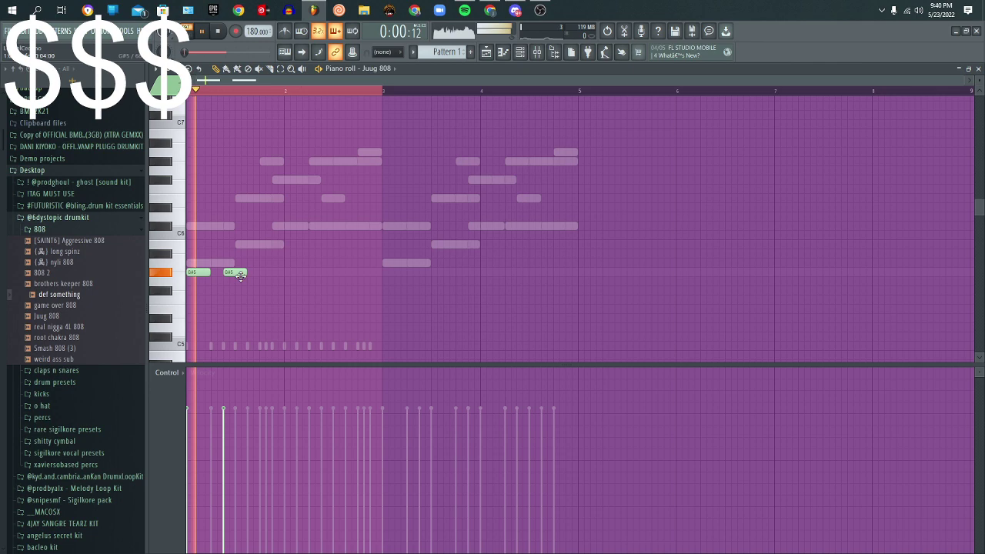
{"action": "left_click", "coordinate": [260, 274]}
{"action": "scroll", "coordinate": [285, 289], "scroll_direction": "up", "scroll_amount": 2}
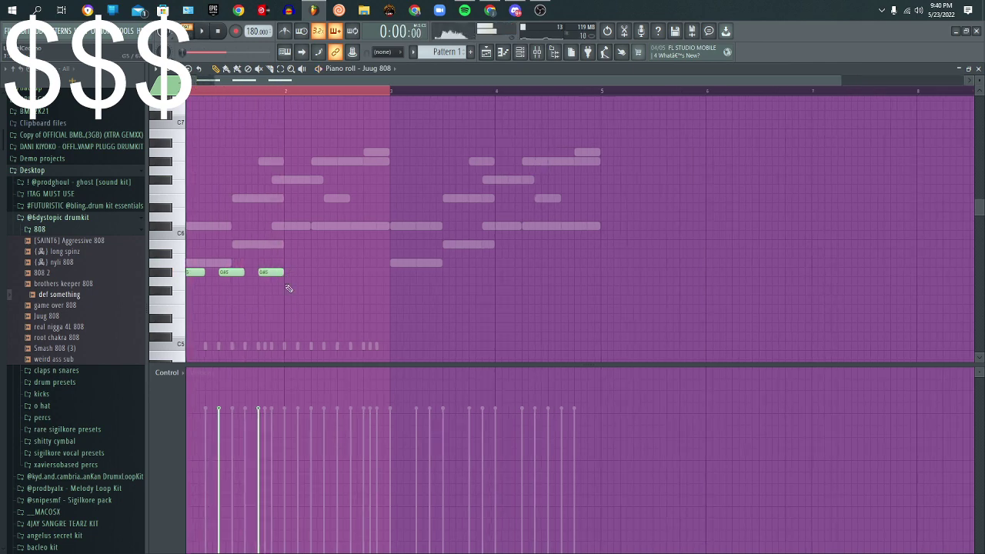
{"action": "key", "text": "space"}
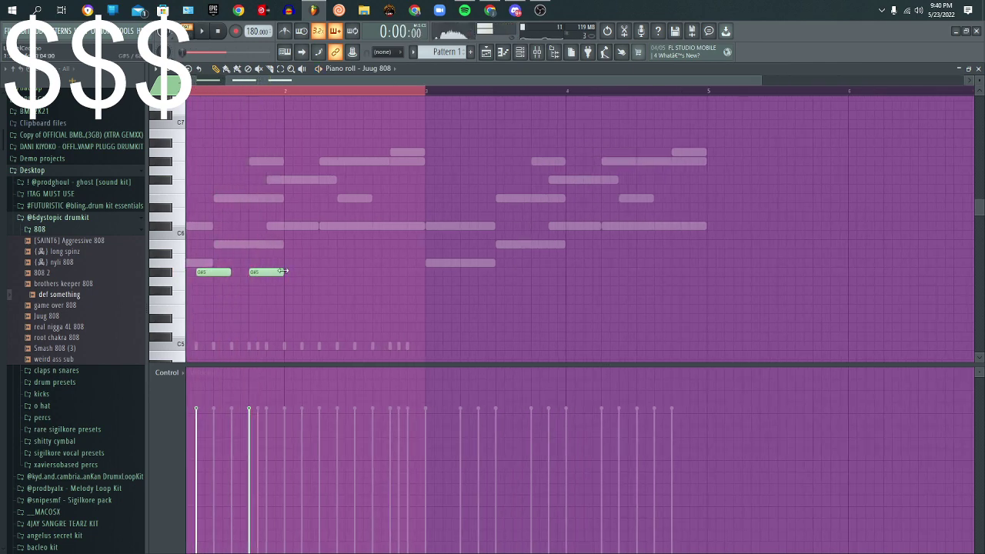
Step: Shorten the third G#5 note to one step and add another G#5 note just before bar 2
{"action": "left_click", "coordinate": [271, 272]}
{"action": "left_click_drag", "start_coordinate": [259, 274], "coordinate": [256, 274]}
{"action": "key", "text": "space"}
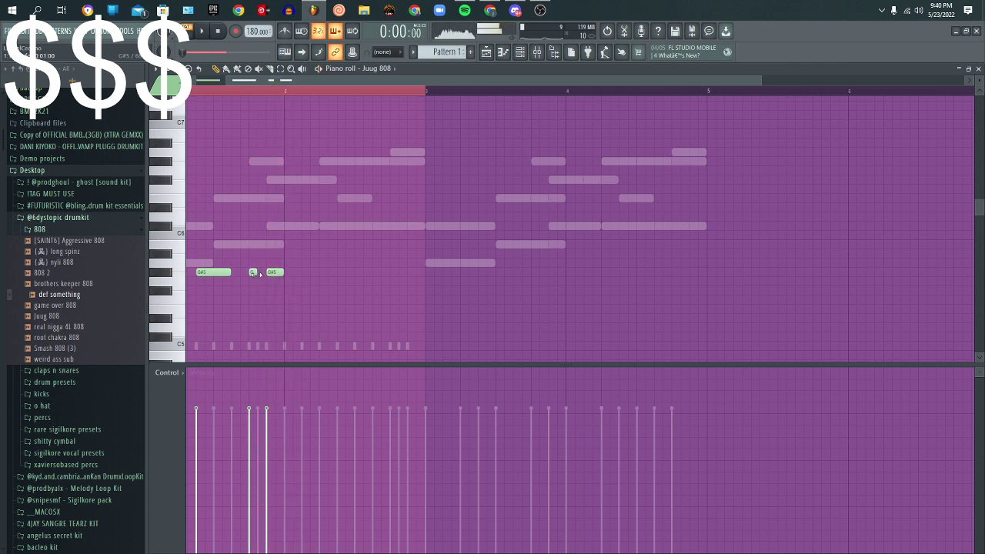
{"action": "left_click", "coordinate": [306, 272]}
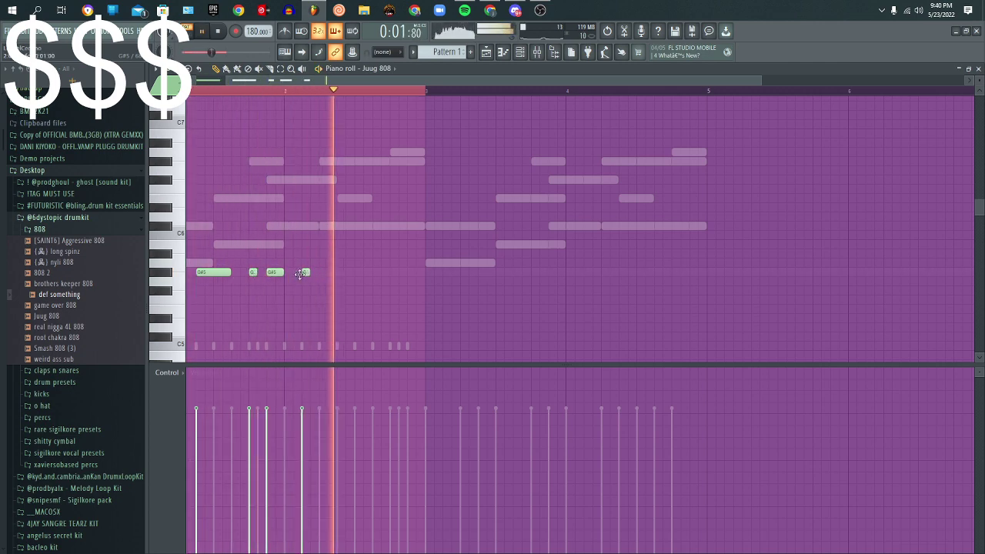
{"action": "key", "text": "space"}
{"action": "key", "text": "space"}
{"action": "left_click_drag", "start_coordinate": [310, 273], "coordinate": [343, 272]}
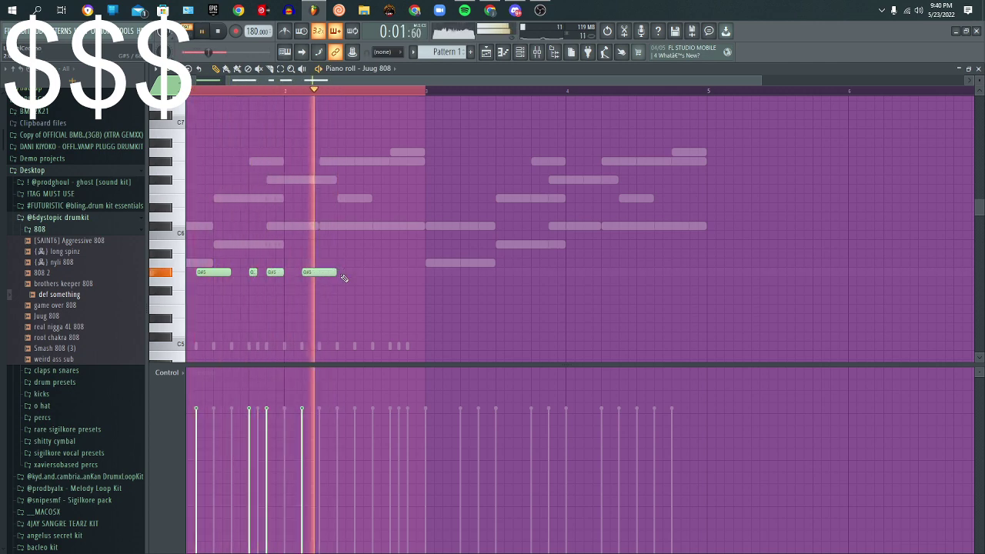
{"action": "right_click", "coordinate": [327, 275]}
{"action": "key", "text": "space"}
Step: Solo the Juug 808 channel in the channel rack, close the rack and play the bassline alone
{"action": "left_click", "coordinate": [522, 56]}
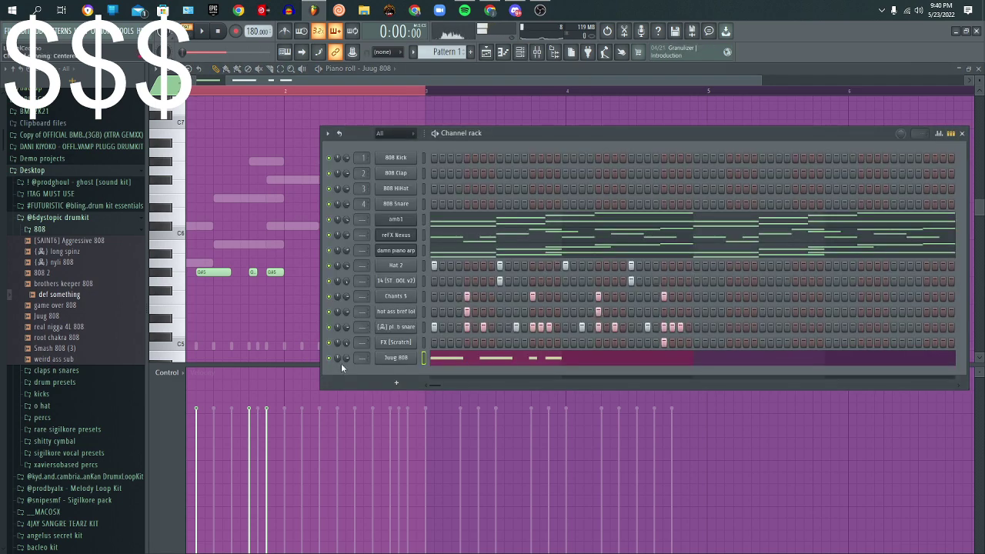
{"action": "right_click", "coordinate": [331, 358]}
{"action": "left_click", "coordinate": [341, 365]}
{"action": "key", "text": "space"}
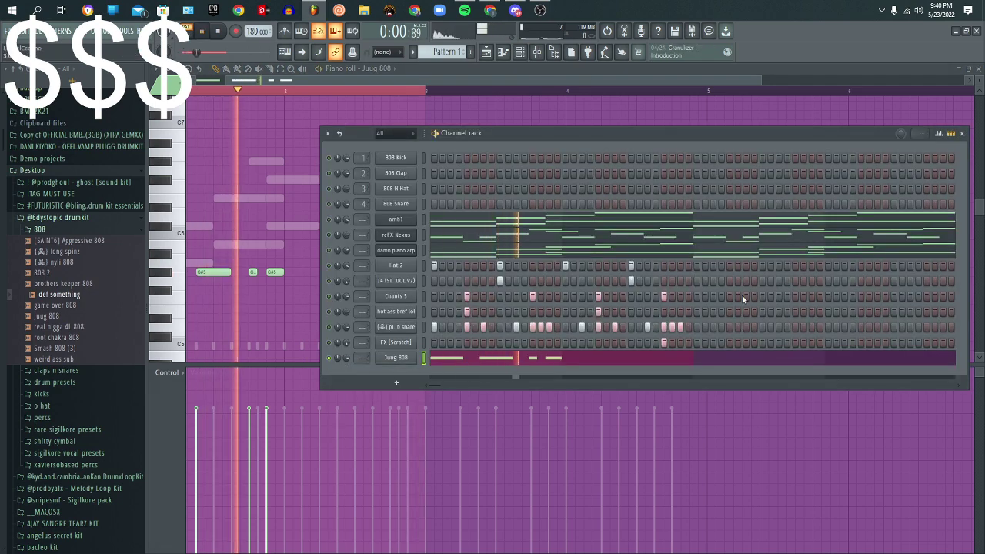
{"action": "key", "text": "space"}
{"action": "left_click", "coordinate": [962, 133]}
{"action": "key", "text": "space"}
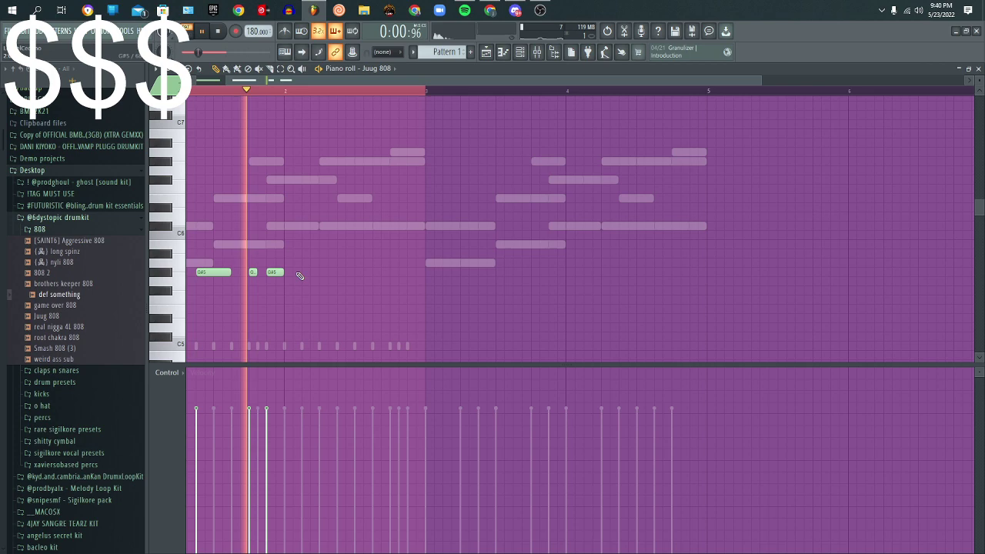
Step: Add two back-to-back G#5 notes in bar 2, beginning shortly after the bar's start
{"action": "left_click", "coordinate": [307, 271]}
{"action": "key", "text": "space"}
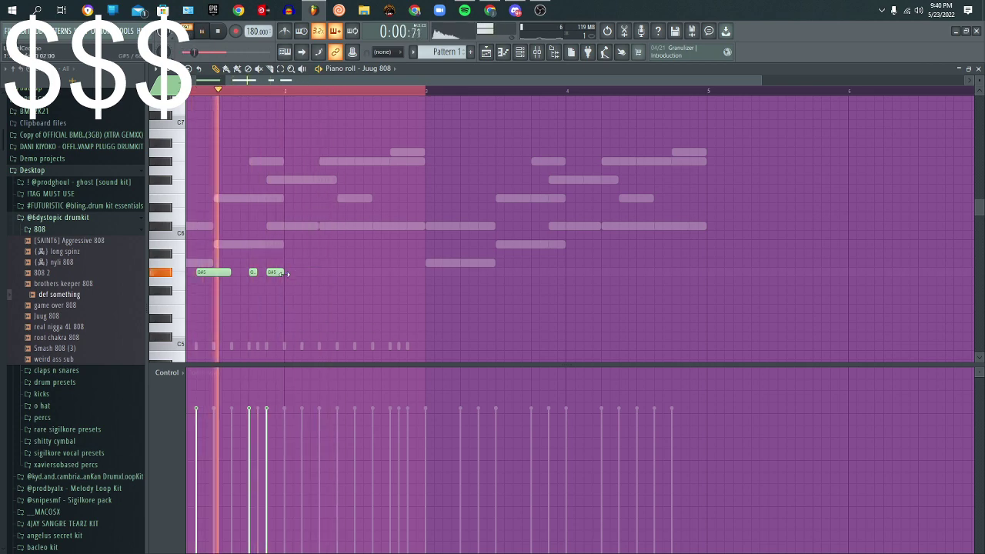
{"action": "left_click", "coordinate": [286, 272]}
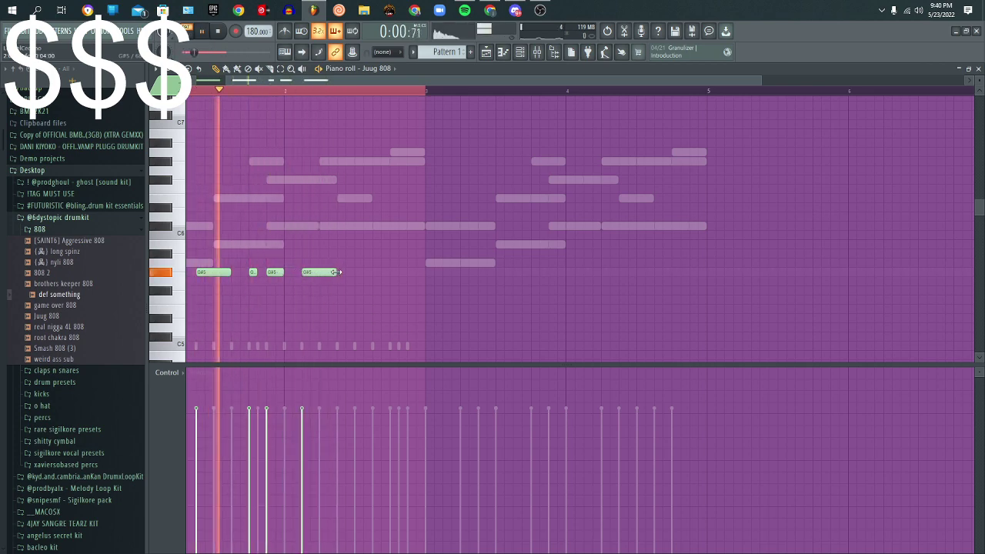
{"action": "left_click", "coordinate": [338, 272]}
{"action": "key", "text": "space"}
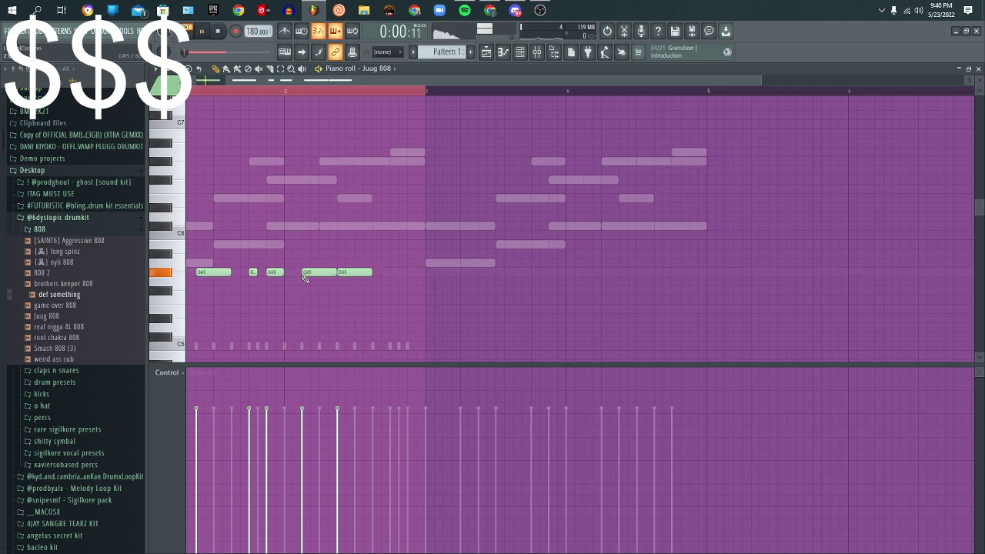
Step: Extend the G#5 note before bar 2 to meet the next note, and shift the last note two steps earlier
{"action": "key", "text": "space"}
{"action": "left_click_drag", "start_coordinate": [283, 273], "coordinate": [302, 273]}
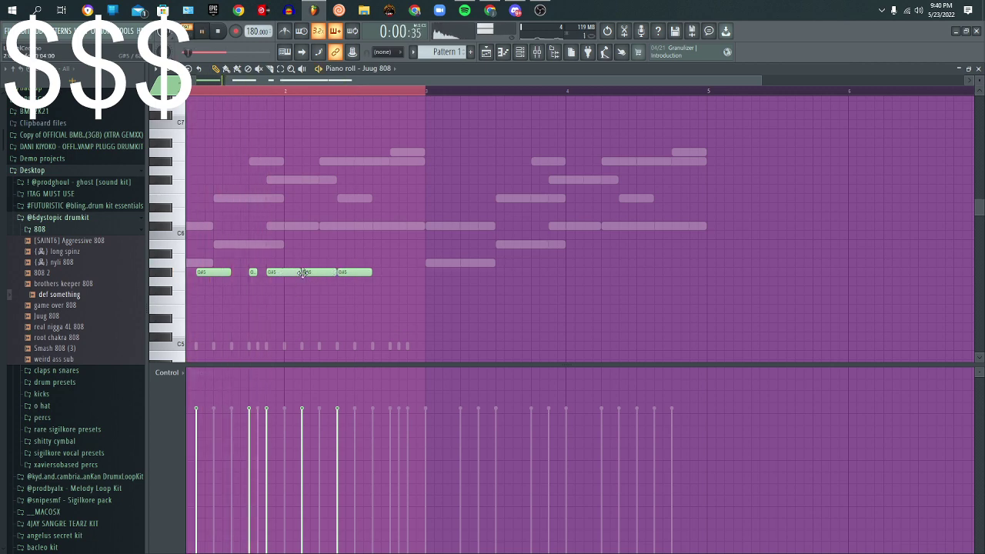
{"action": "key", "text": "space"}
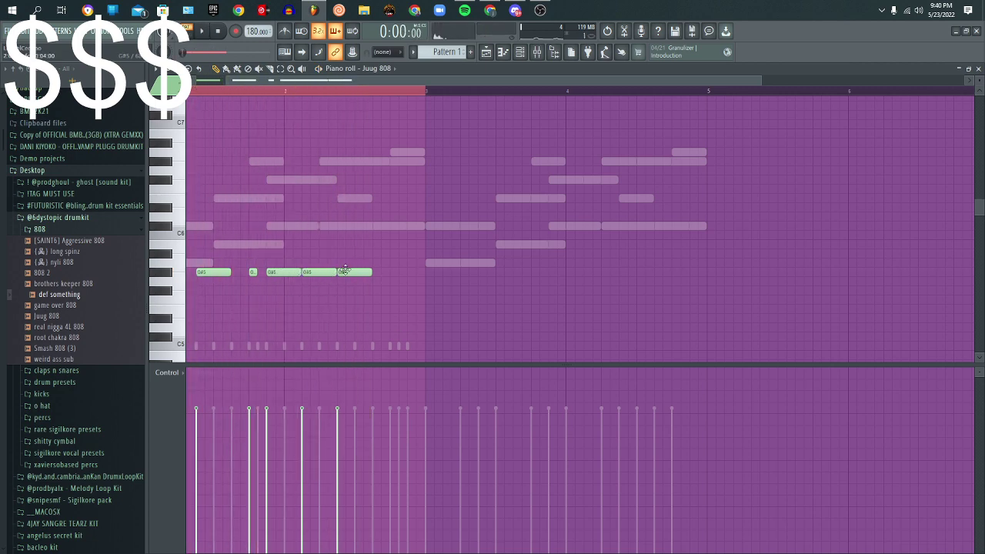
{"action": "left_click_drag", "start_coordinate": [339, 274], "coordinate": [321, 274]}
{"action": "key", "text": "space"}
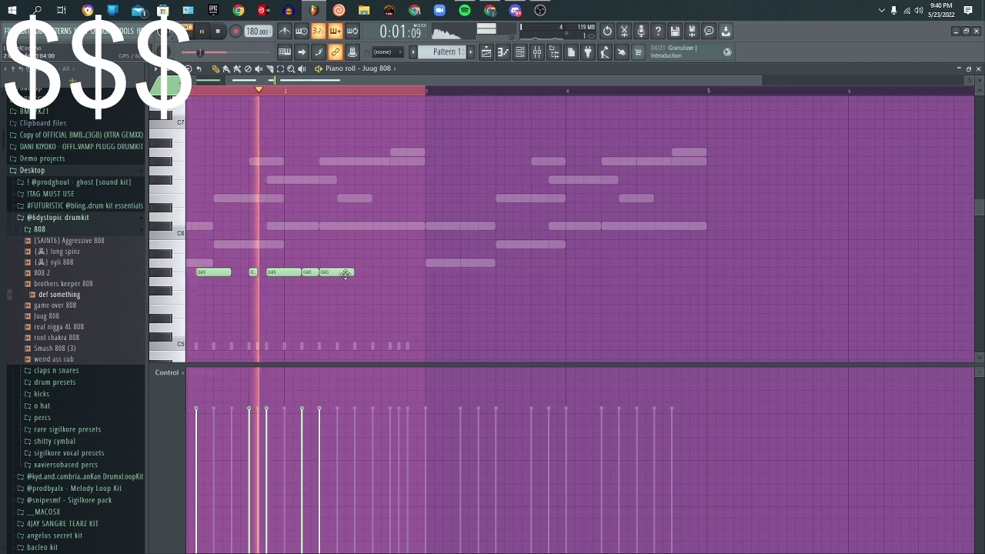
Step: Add a G#5 note directly after the last one and lengthen the pattern's first note by one step
{"action": "key", "text": "space"}
{"action": "left_click", "coordinate": [356, 273]}
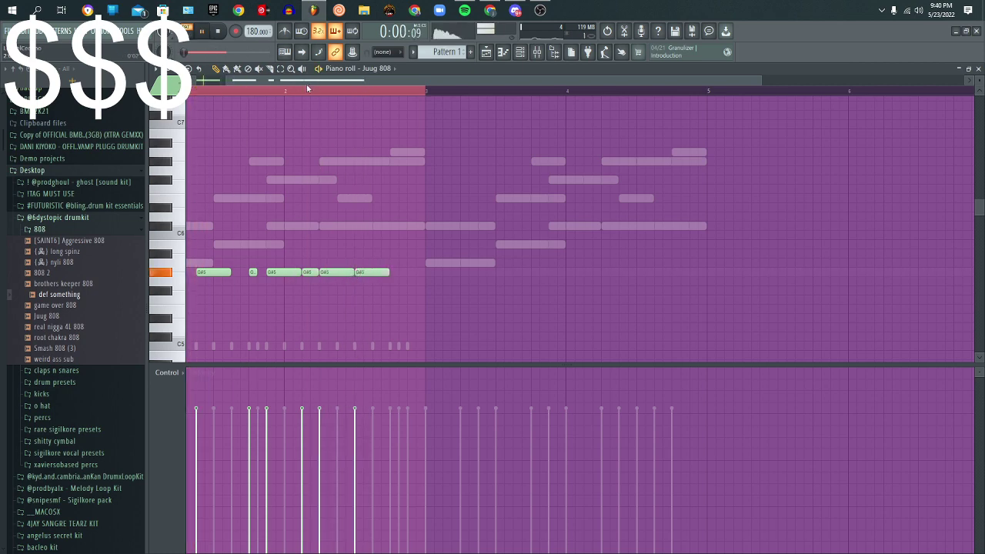
{"action": "key", "text": "space"}
{"action": "key", "text": "space"}
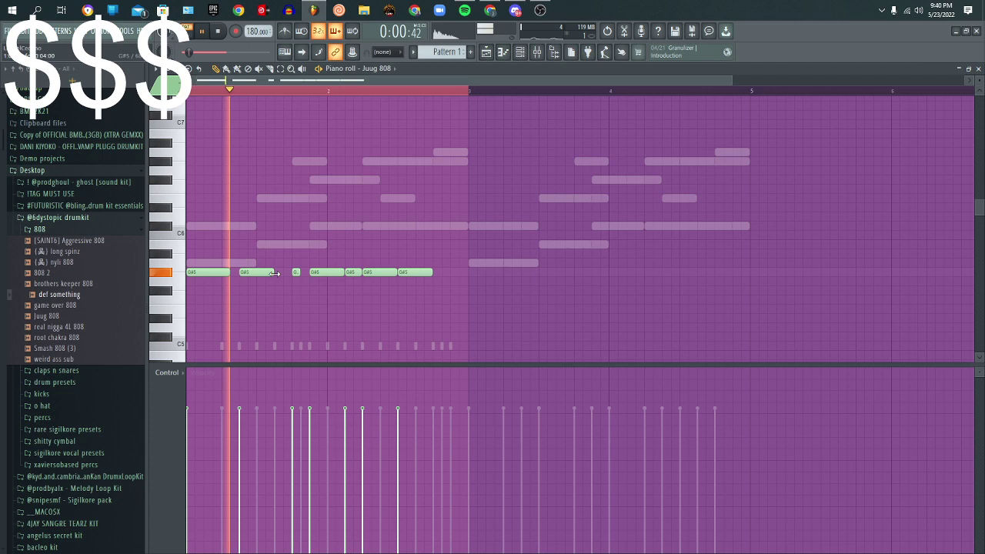
{"action": "key", "text": "space"}
Step: Lengthen the second G#5 note by one step and shorten the note that crosses into bar 2
{"action": "left_click", "coordinate": [275, 281]}
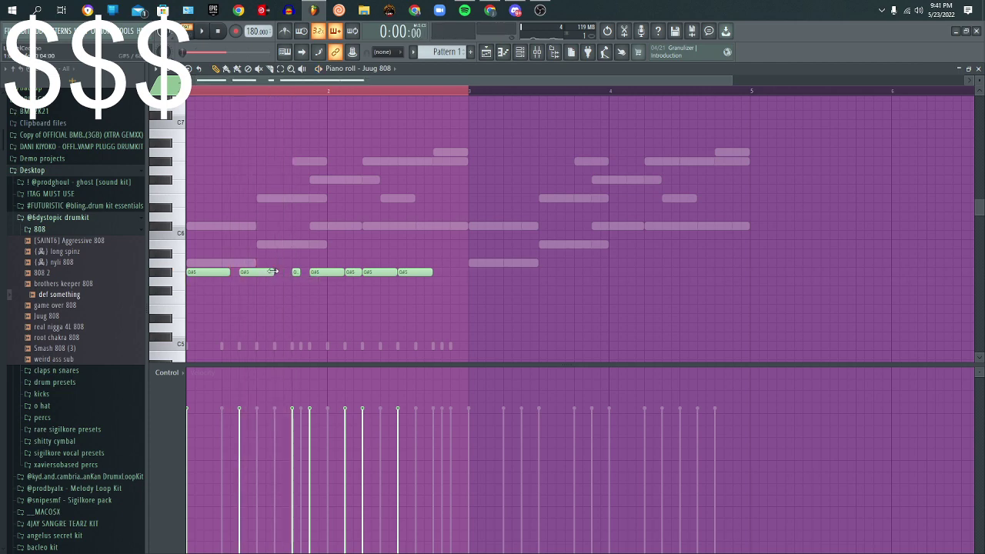
{"action": "left_click_drag", "start_coordinate": [274, 271], "coordinate": [283, 271]}
{"action": "key", "text": "space"}
{"action": "left_click_drag", "start_coordinate": [347, 273], "coordinate": [346, 273]}
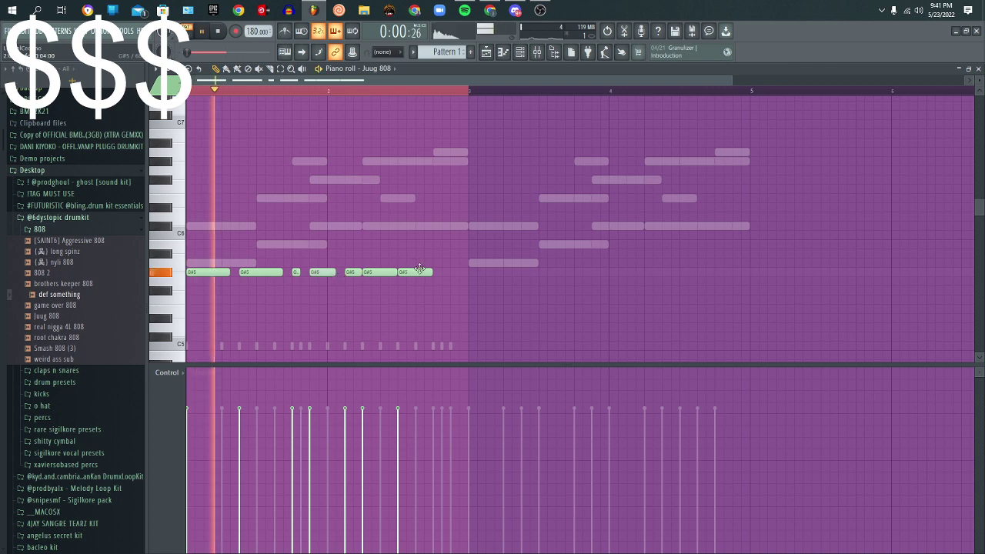
Step: Move the last G#5 note two steps later, adjust the lengths of the bar 2 notes and add a closing G#5 at the bar's end
{"action": "left_click_drag", "start_coordinate": [420, 269], "coordinate": [438, 271]}
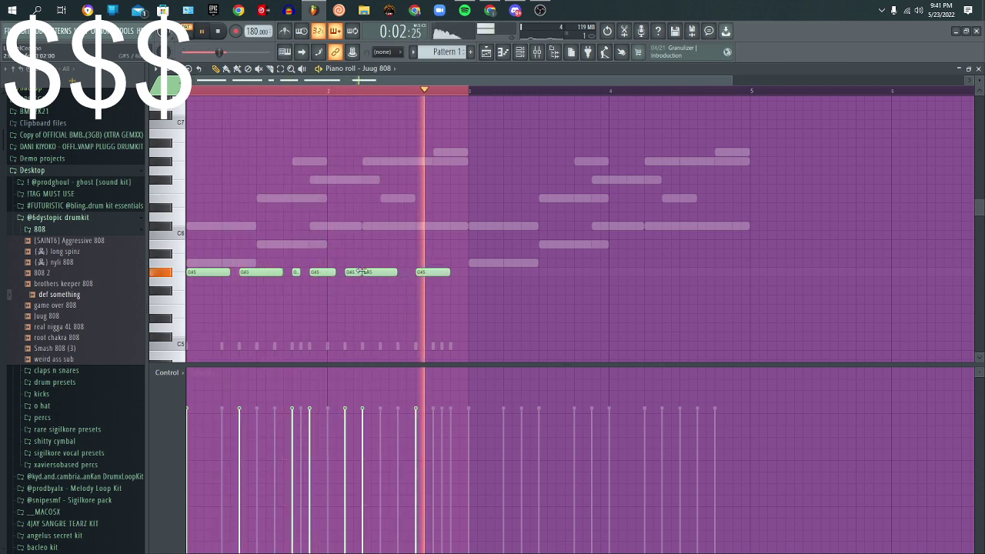
{"action": "left_click_drag", "start_coordinate": [362, 271], "coordinate": [441, 275]}
{"action": "left_click", "coordinate": [453, 272]}
{"action": "key", "text": "space"}
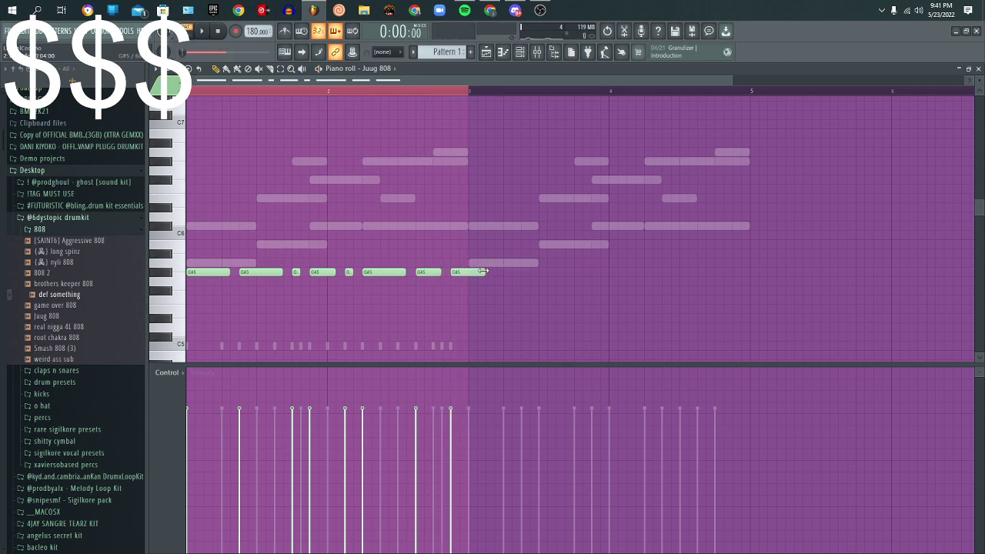
Step: Load the BBUGGIN MASTER 2 preset from the drum presets onto the mixer's Master track and delete its Soundgoodizer effect
{"action": "key", "text": "space"}
{"action": "key", "text": "F9"}
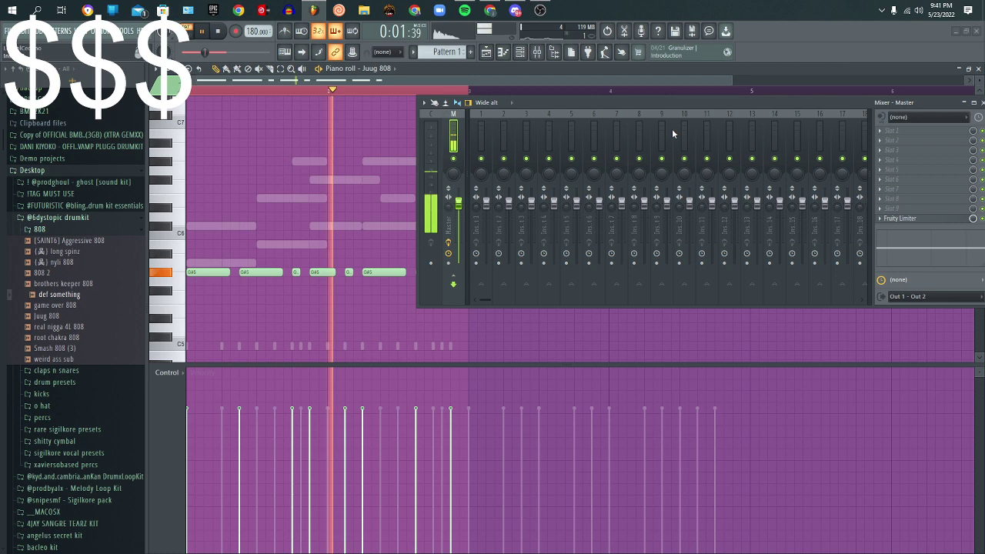
{"action": "left_click", "coordinate": [61, 228]}
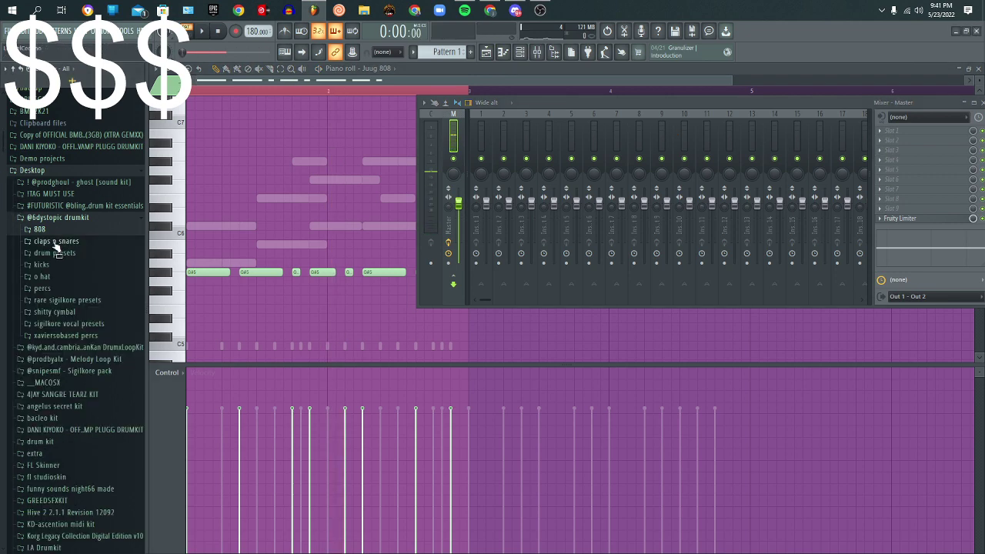
{"action": "left_click", "coordinate": [55, 253]}
{"action": "left_click", "coordinate": [52, 276]}
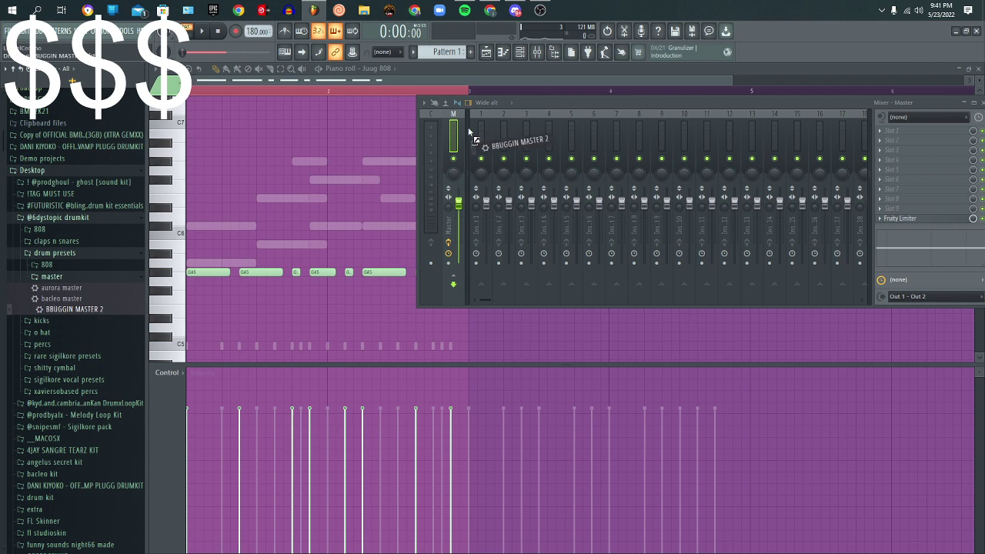
{"action": "key", "text": "space"}
{"action": "left_click", "coordinate": [880, 140]}
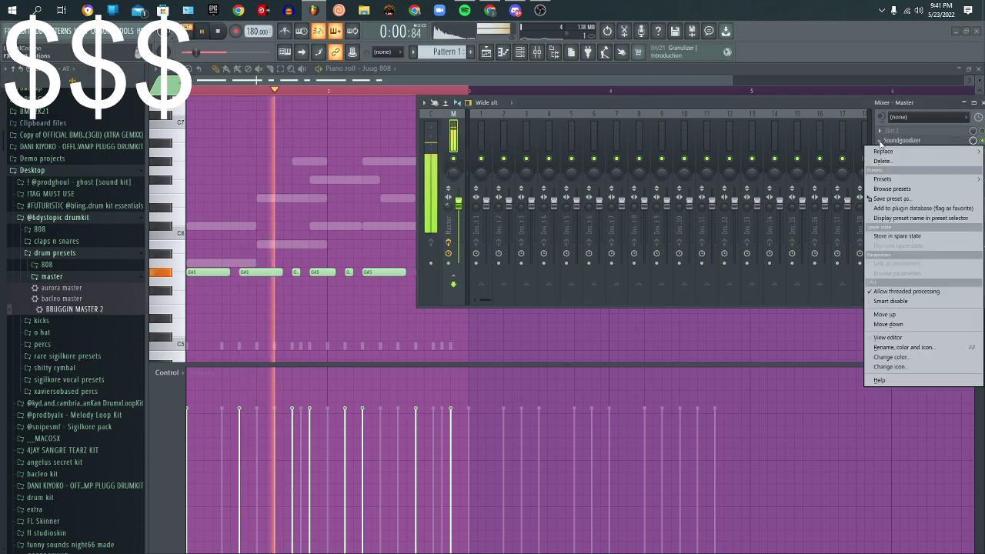
{"action": "left_click", "coordinate": [896, 166]}
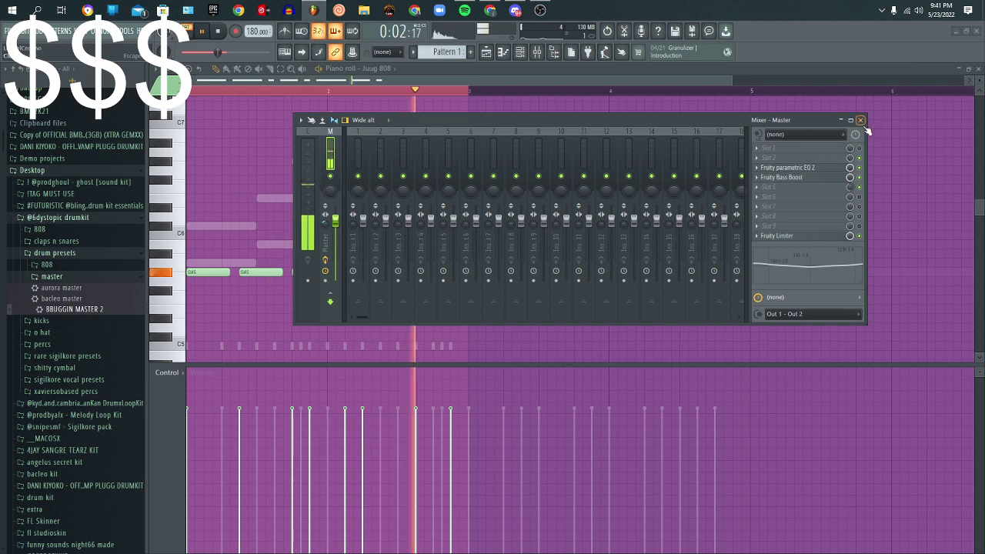
Step: Route the Juug 808 channel to mixer track 3 and load the 808 preset wow onto that track
{"action": "left_click", "coordinate": [519, 51]}
{"action": "left_click_drag", "start_coordinate": [363, 358], "coordinate": [364, 344]}
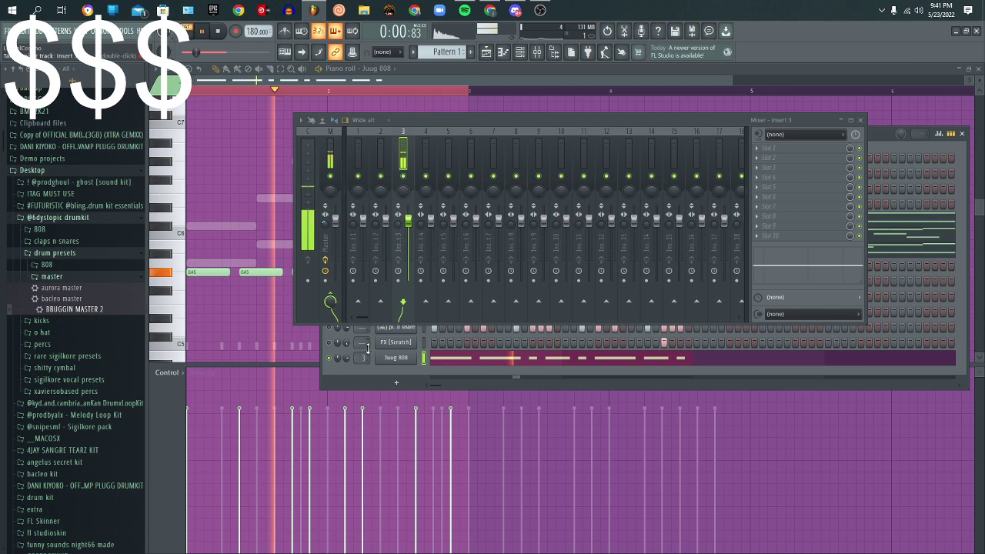
{"action": "left_click", "coordinate": [47, 264]}
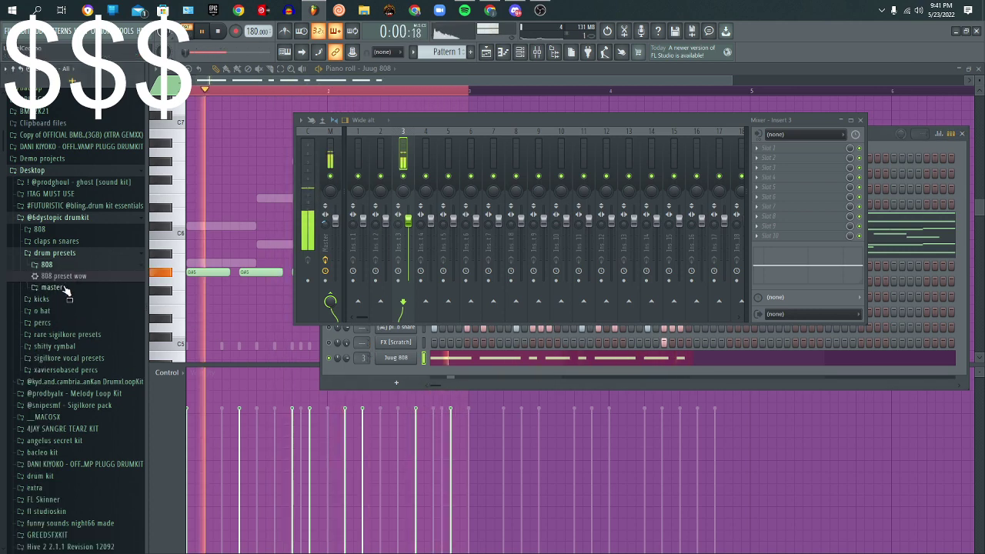
{"action": "left_click_drag", "start_coordinate": [67, 275], "coordinate": [402, 158]}
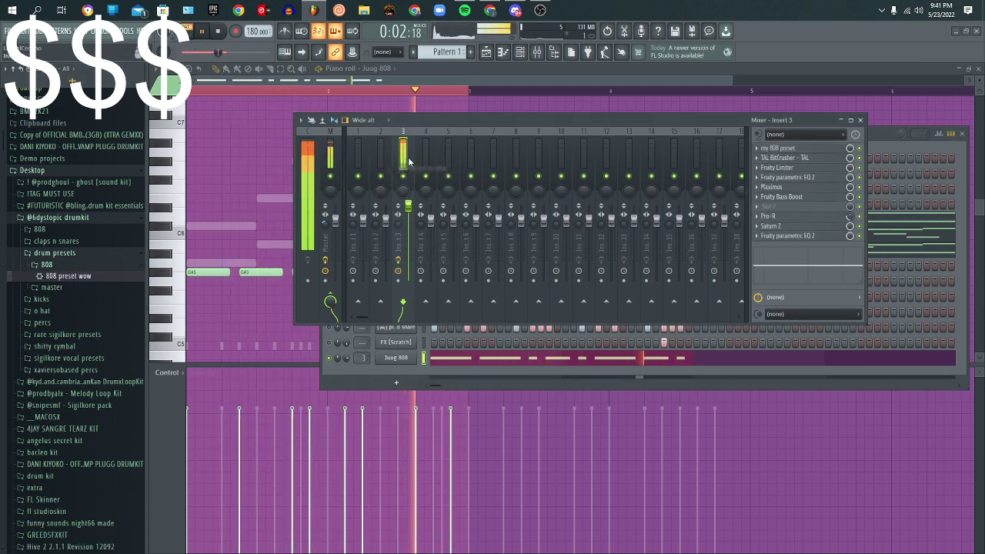
Step: Lower the Insert 3 fader, replay the pattern to check the 808 level and close the mixer
{"action": "left_click_drag", "start_coordinate": [408, 206], "coordinate": [409, 227]}
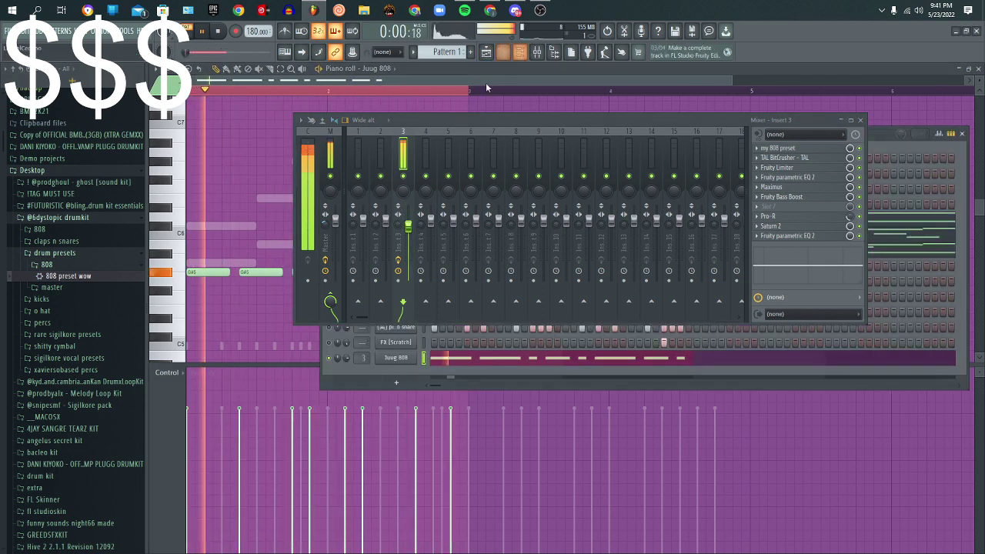
{"action": "key", "text": "space"}
{"action": "key", "text": "space"}
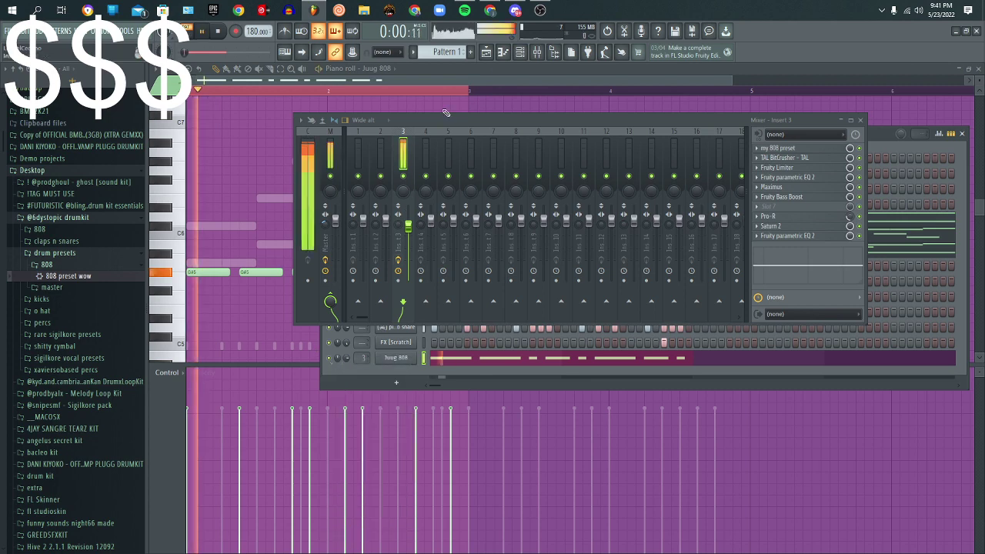
{"action": "left_click_drag", "start_coordinate": [491, 118], "coordinate": [412, 61]}
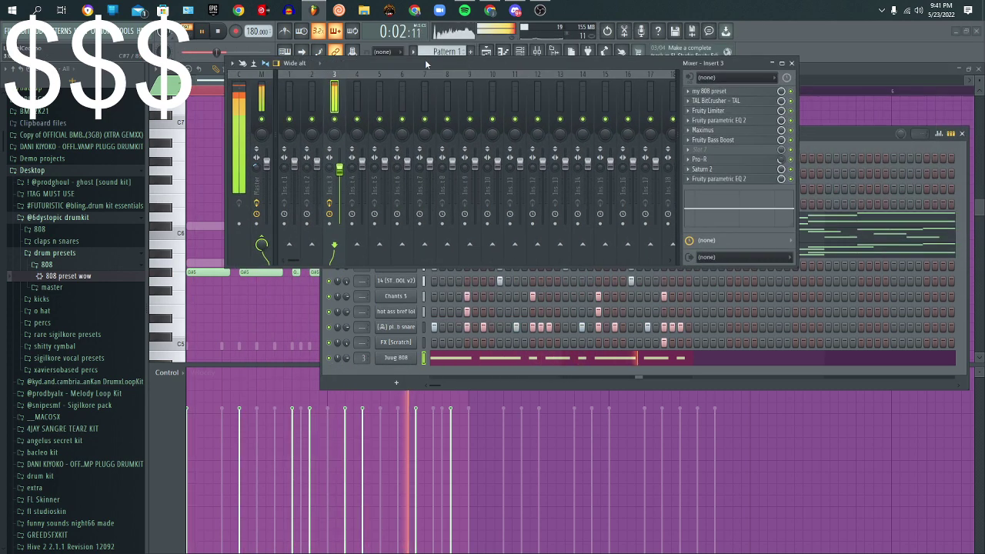
{"action": "left_click", "coordinate": [793, 60]}
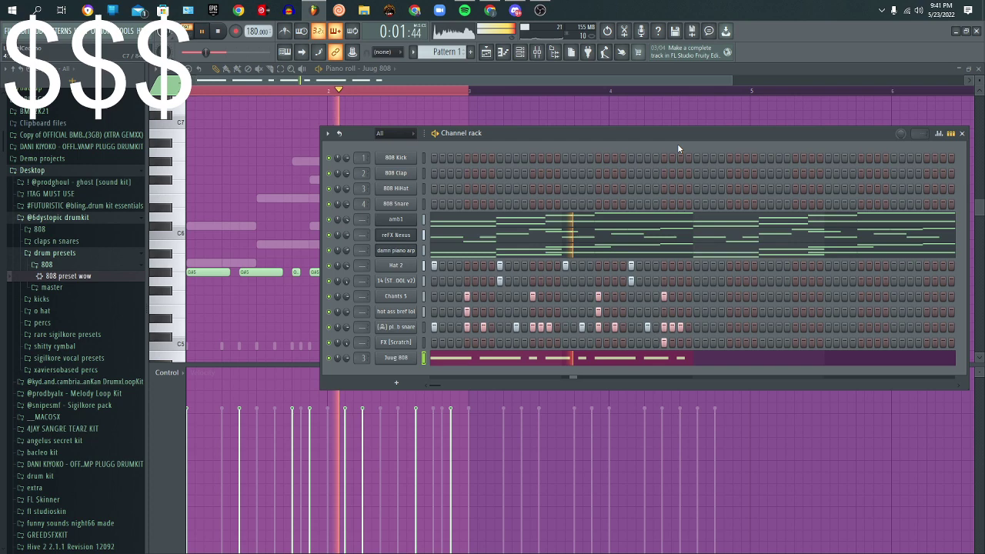
Step: Reopen the mixer, stop playback and select the Insert 1 track
{"action": "left_click", "coordinate": [521, 51]}
{"action": "key", "text": "space"}
{"action": "scroll", "coordinate": [272, 99], "scroll_direction": "right", "scroll_amount": 2}
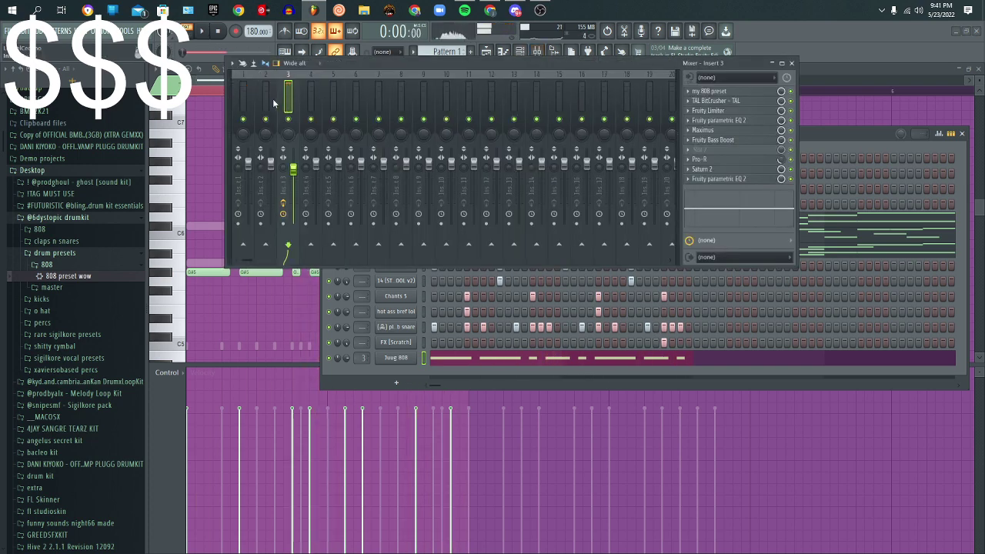
{"action": "left_click", "coordinate": [244, 105]}
{"action": "scroll", "coordinate": [244, 106], "scroll_direction": "left", "scroll_amount": 2}
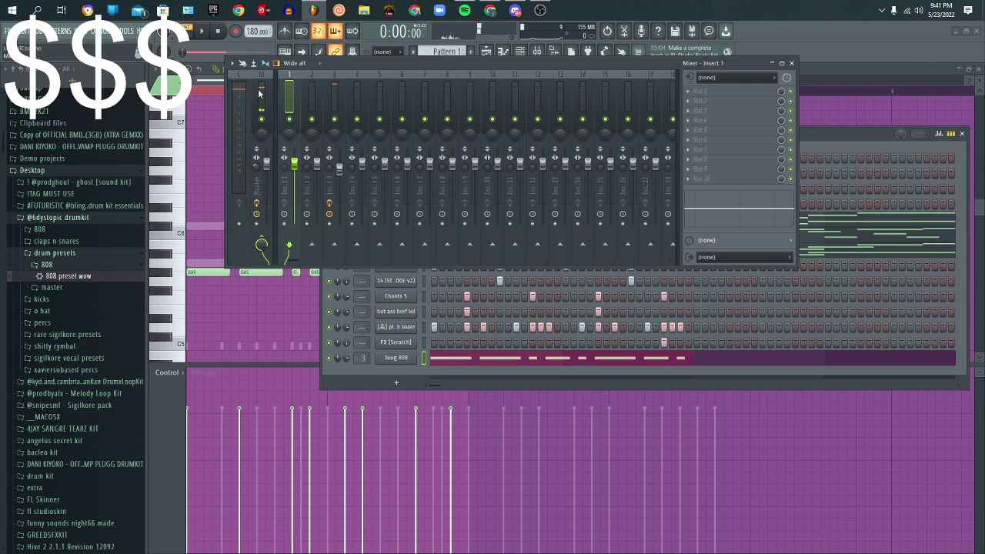
Step: Add Fruity WaveShaper to the mixer's Master track, play the pattern to hear it, and close the mixer, WaveShaper and piano roll
{"action": "left_click", "coordinate": [262, 105]}
{"action": "left_click", "coordinate": [709, 134]}
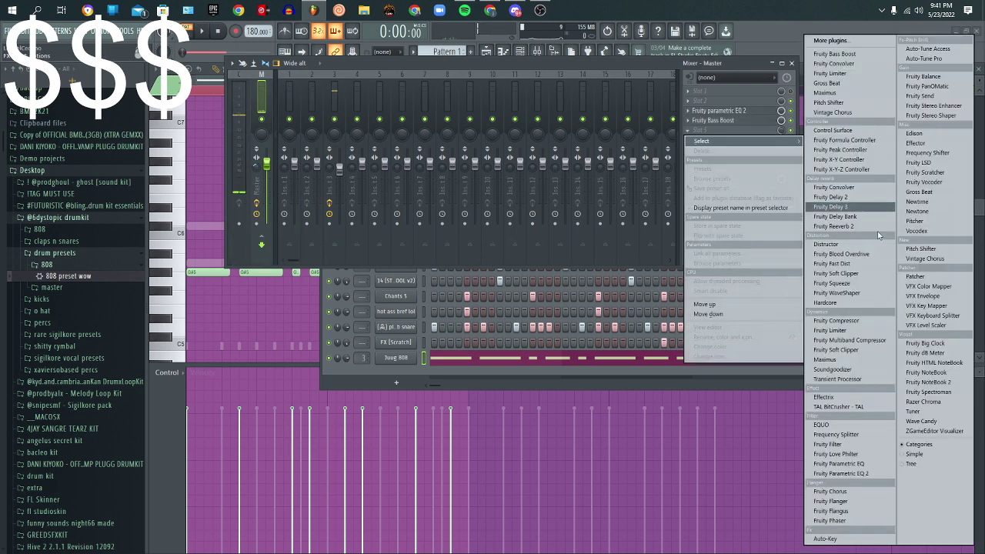
{"action": "left_click", "coordinate": [847, 296]}
{"action": "key", "text": "space"}
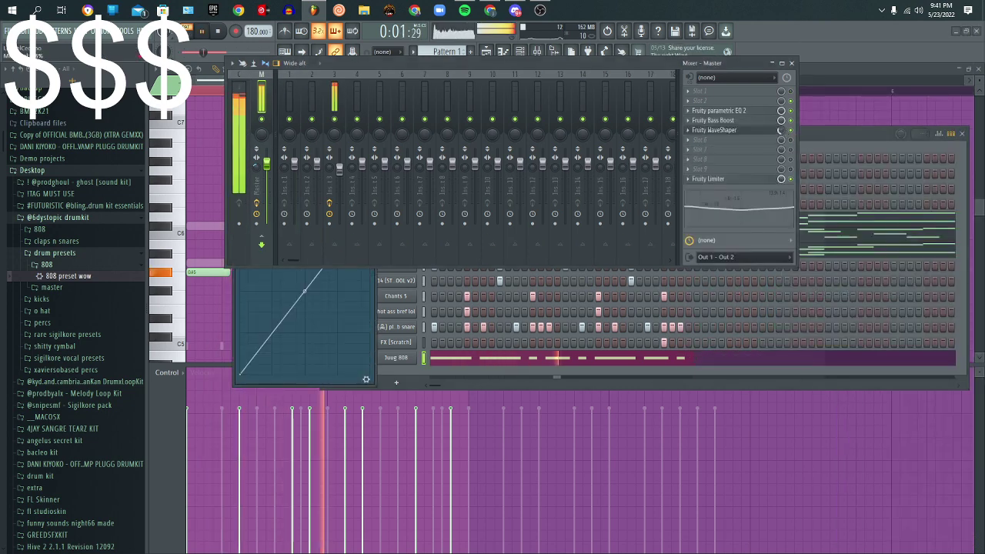
{"action": "left_click", "coordinate": [792, 63]}
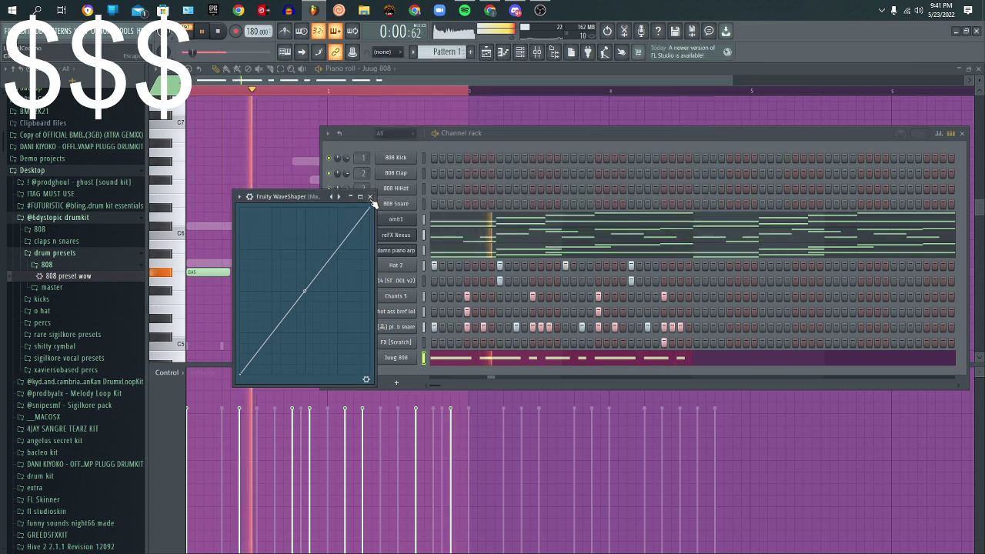
{"action": "left_click", "coordinate": [373, 195]}
{"action": "left_click", "coordinate": [977, 69]}
{"action": "left_click", "coordinate": [978, 68]}
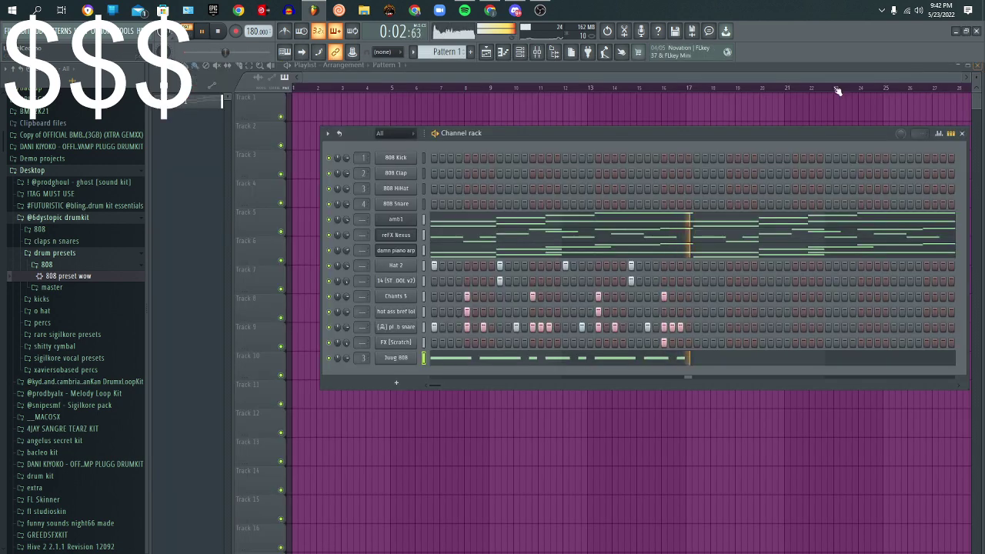
Step: Stop playback, add 773 HAT from the 4JAY SANGRE TEARZ KIT's HATS folder as a channel, and fill its first 32 steps
{"action": "left_click", "coordinate": [54, 253]}
{"action": "key", "text": "space"}
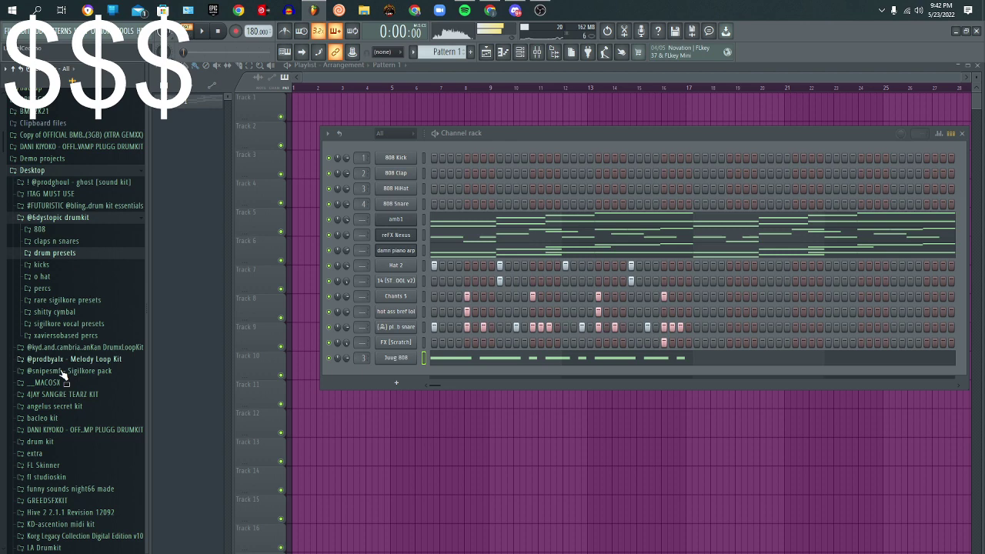
{"action": "left_click", "coordinate": [68, 394]}
{"action": "left_click", "coordinate": [51, 407]}
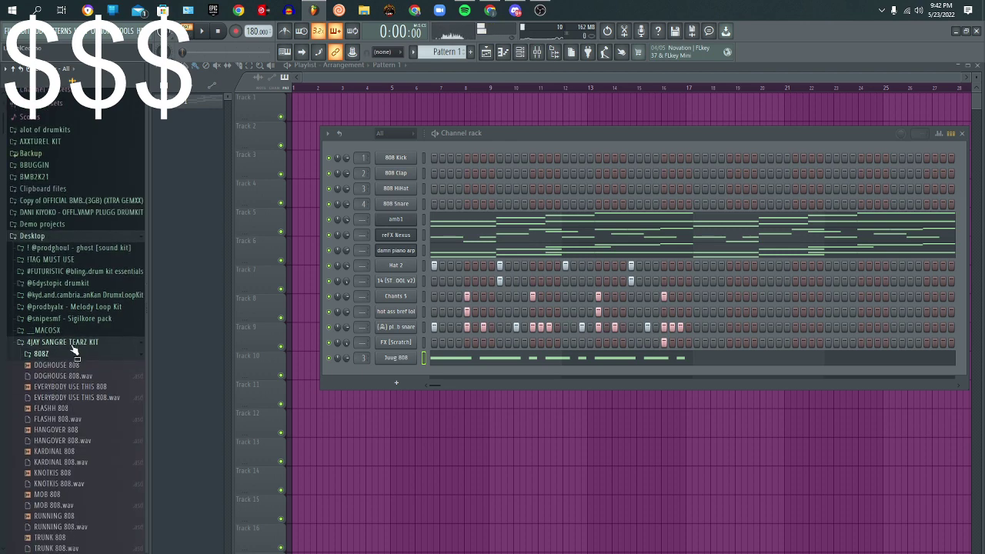
{"action": "left_click", "coordinate": [61, 358]}
{"action": "left_click", "coordinate": [62, 365]}
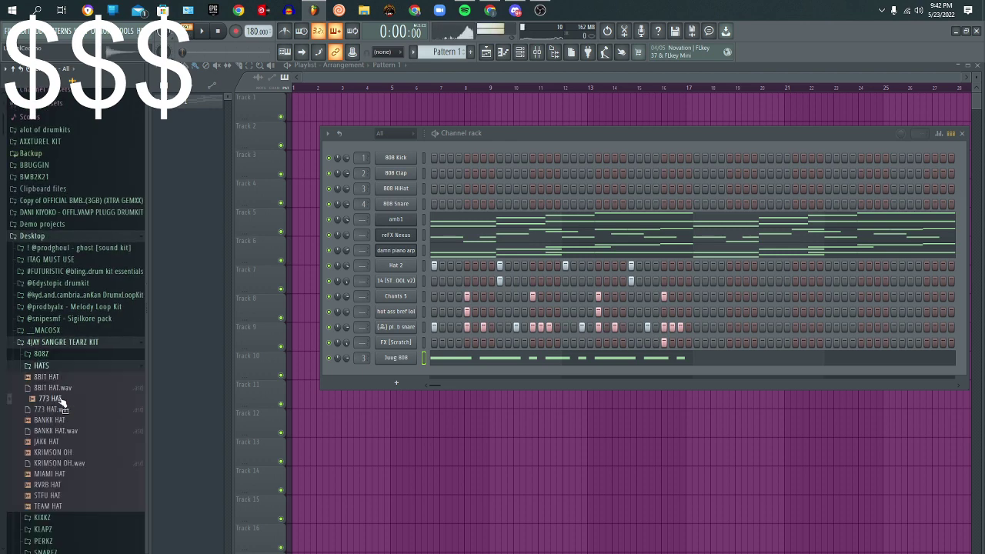
{"action": "left_click_drag", "start_coordinate": [238, 416], "coordinate": [428, 380]}
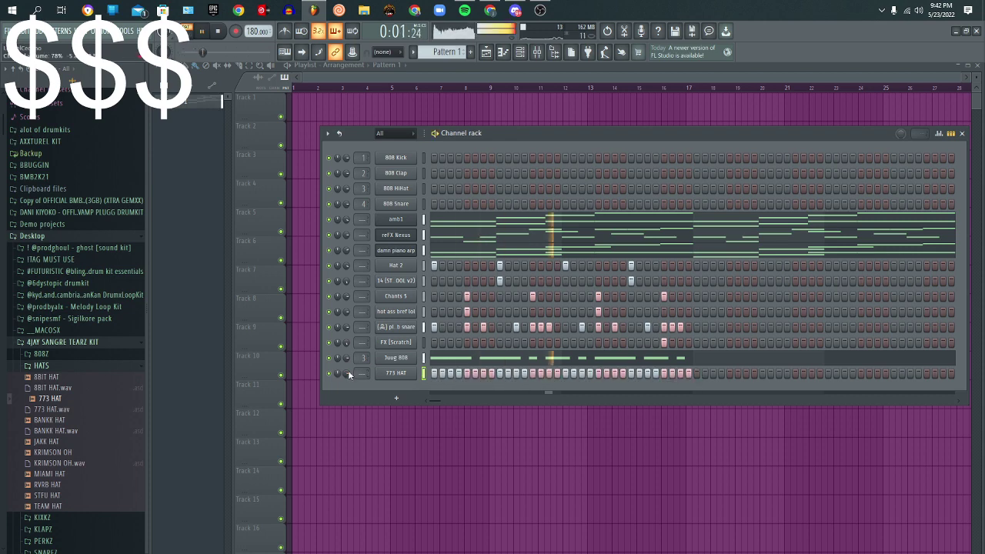
{"action": "left_click", "coordinate": [23, 363]}
{"action": "left_click", "coordinate": [61, 342]}
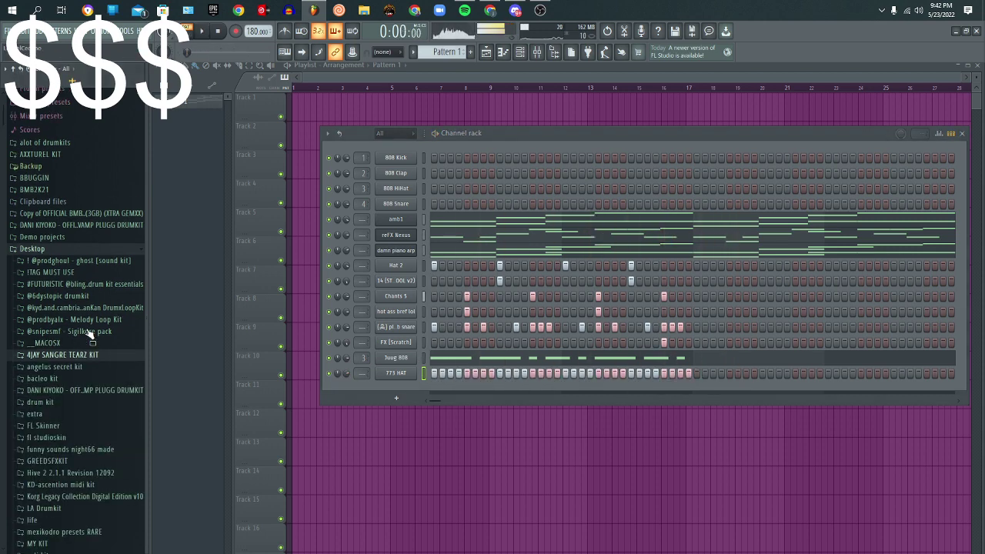
Step: Close the channel rack and split Pattern 1 by channel into separate patterns in the playlist's picker
{"action": "left_click", "coordinate": [226, 258]}
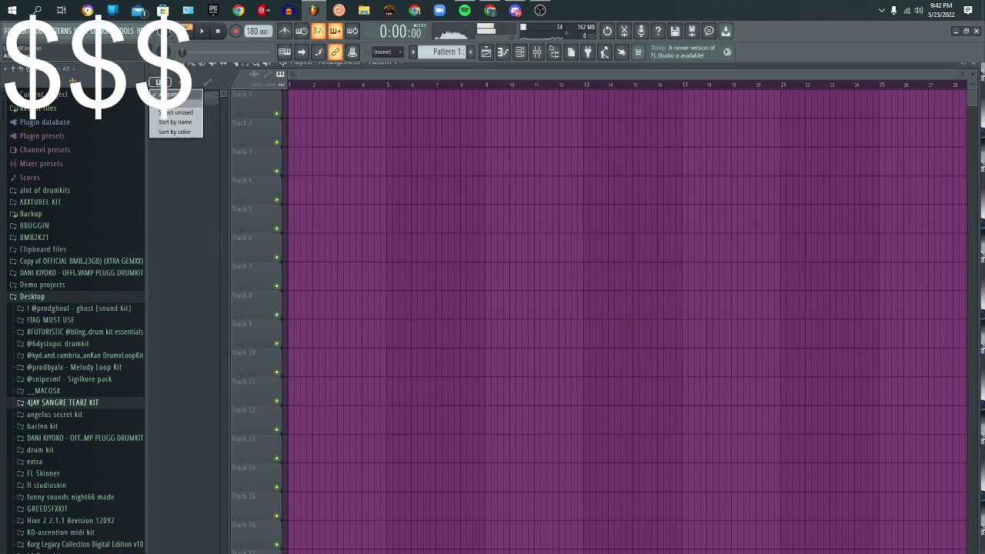
{"action": "right_click", "coordinate": [212, 101]}
{"action": "left_click", "coordinate": [238, 263]}
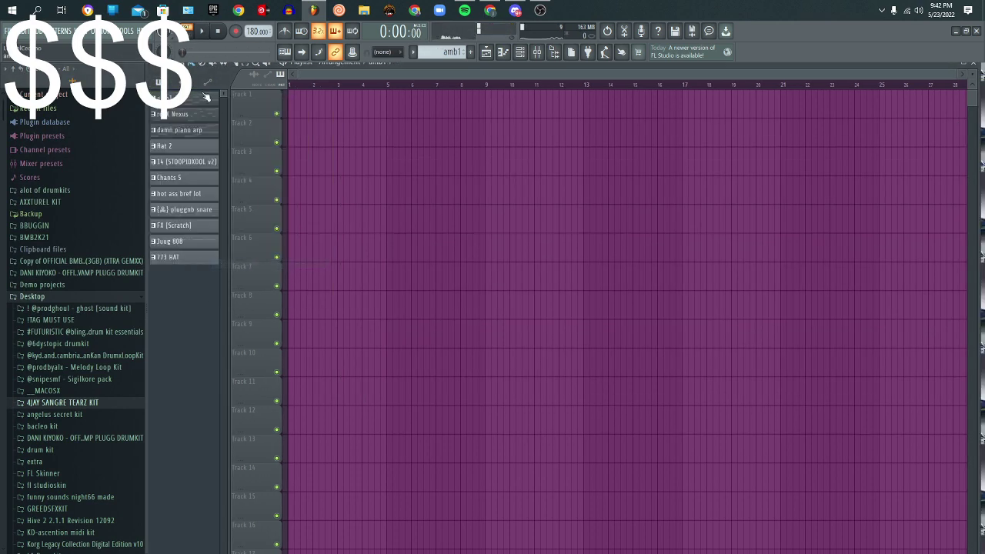
Step: Place the amb1, reFX Nexus and damn piano arp patterns at bar 1 on the first three playlist tracks and play them
{"action": "left_click_drag", "start_coordinate": [347, 112], "coordinate": [334, 109]}
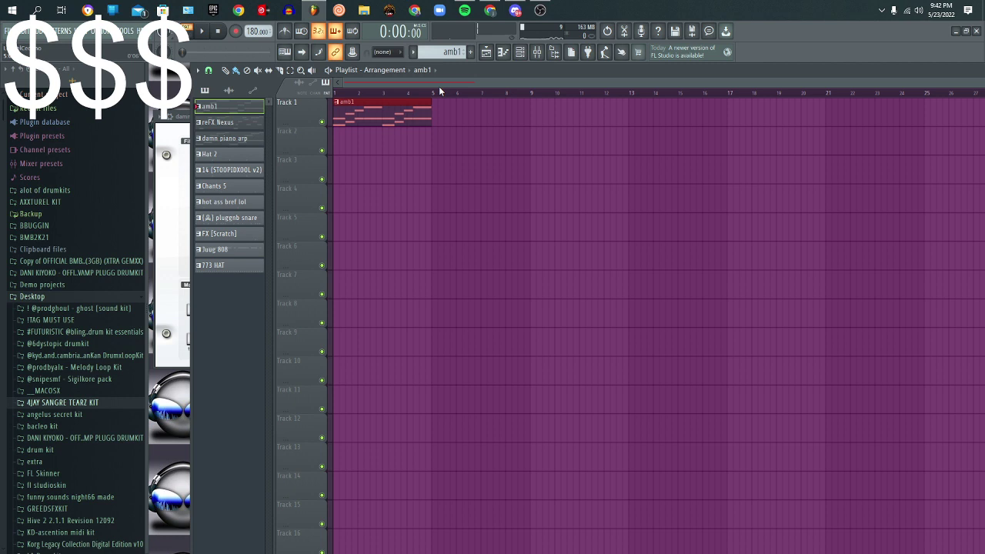
{"action": "left_click_drag", "start_coordinate": [771, 64], "coordinate": [728, 67]}
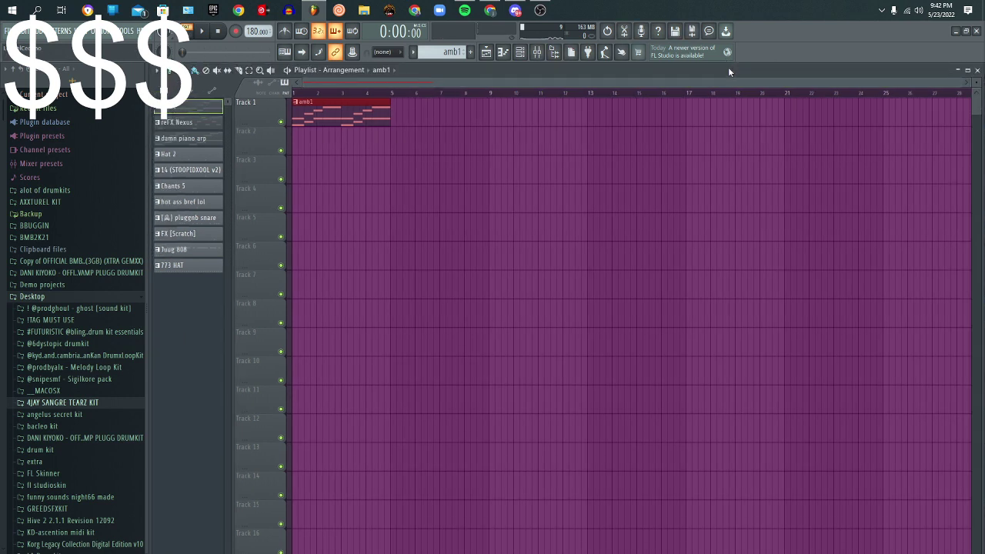
{"action": "left_click_drag", "start_coordinate": [210, 124], "coordinate": [311, 137]}
{"action": "left_click_drag", "start_coordinate": [202, 147], "coordinate": [307, 165]}
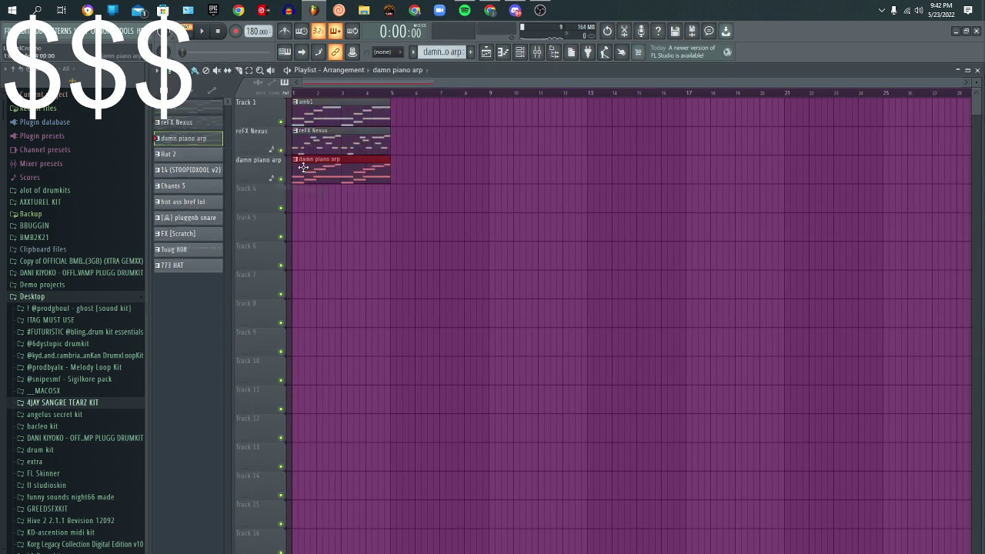
{"action": "key", "text": "space"}
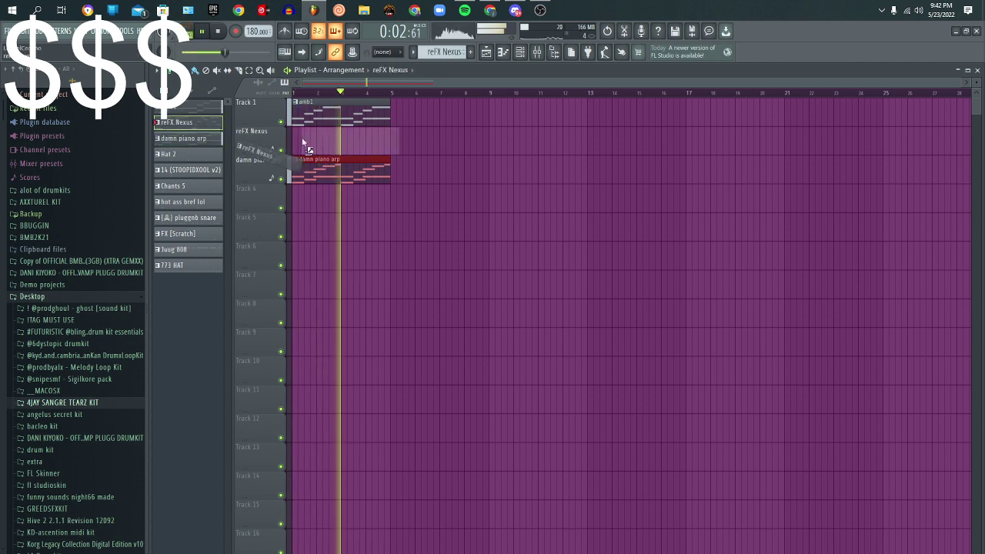
{"action": "left_click_drag", "start_coordinate": [303, 143], "coordinate": [303, 138]}
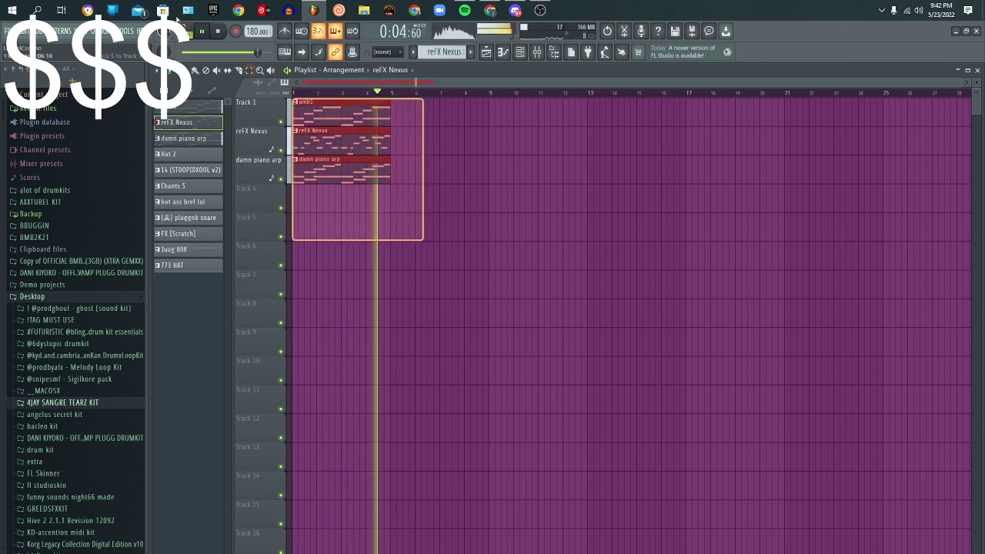
Step: Duplicate the three melody clips back-to-back up to bar 77 and stop playback
{"action": "key", "text": "ctrl+b"}
{"action": "key", "text": "ctrl+b"}
{"action": "key", "text": "ctrl+b"}
{"action": "key", "text": "ctrl+b"}
{"action": "key", "text": "ctrl+b"}
{"action": "key", "text": "ctrl+b"}
{"action": "key", "text": "ctrl+b"}
{"action": "key", "text": "ctrl+b"}
{"action": "key", "text": "ctrl+b"}
{"action": "key", "text": "ctrl+b"}
{"action": "key", "text": "ctrl+b"}
{"action": "key", "text": "ctrl+b"}
{"action": "key", "text": "ctrl+b"}
{"action": "key", "text": "ctrl+b"}
{"action": "key", "text": "ctrl+b"}
{"action": "key", "text": "ctrl+b"}
{"action": "key", "text": "ctrl+b"}
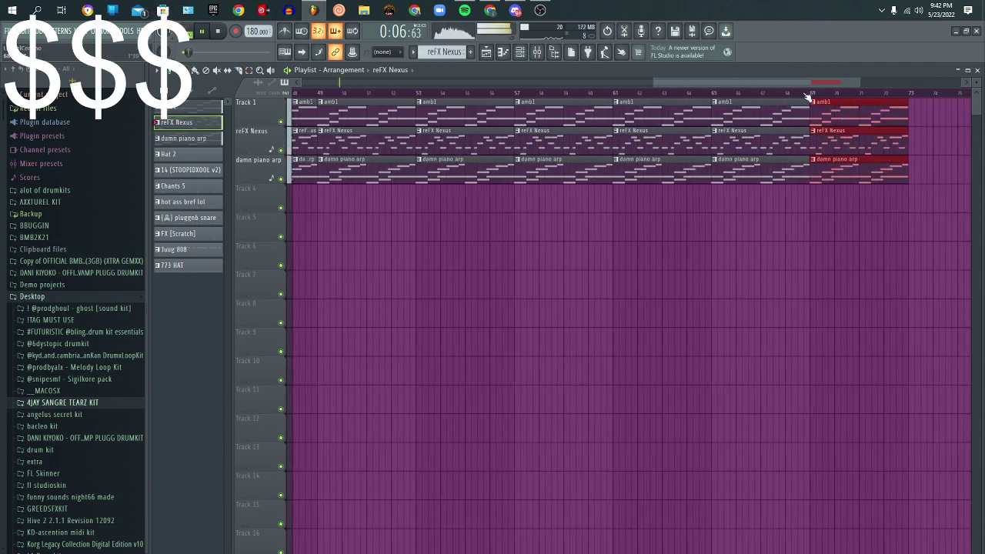
{"action": "left_click", "coordinate": [833, 93]}
{"action": "key", "text": "space"}
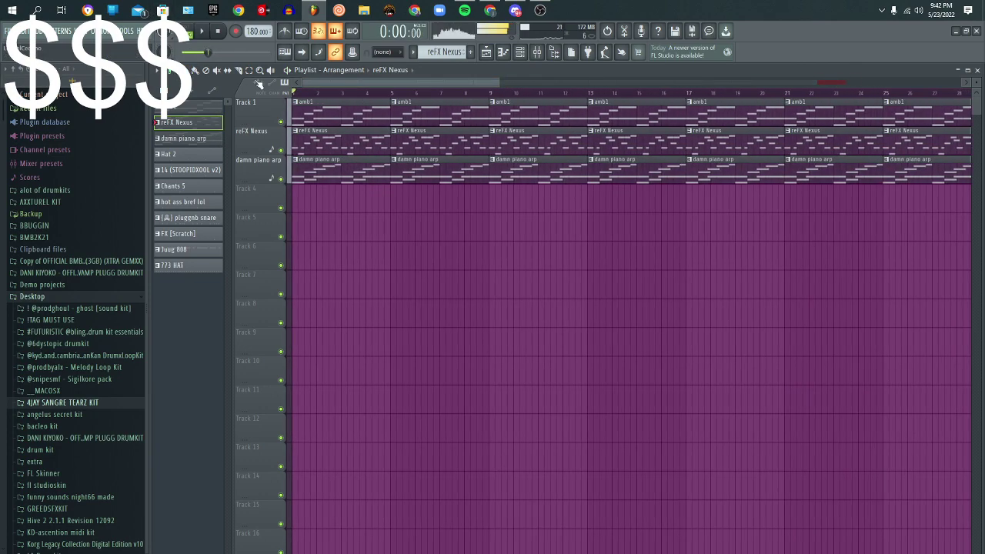
Step: Place the Hat 2 pattern at bar 1 of Track 4 and duplicate it back-to-back up to bar 77
{"action": "left_click_drag", "start_coordinate": [184, 157], "coordinate": [307, 204]}
{"action": "key", "text": "ctrl+b"}
{"action": "key", "text": "ctrl+b"}
{"action": "key", "text": "ctrl+b"}
{"action": "key", "text": "ctrl+b"}
{"action": "key", "text": "ctrl+b"}
{"action": "key", "text": "ctrl+b"}
{"action": "key", "text": "ctrl+b"}
{"action": "key", "text": "ctrl+b"}
{"action": "key", "text": "ctrl+b"}
{"action": "key", "text": "ctrl+b"}
{"action": "key", "text": "ctrl+b"}
{"action": "key", "text": "ctrl+b"}
{"action": "key", "text": "ctrl+b"}
{"action": "key", "text": "ctrl+b"}
{"action": "key", "text": "ctrl+b"}
{"action": "key", "text": "ctrl+b"}
{"action": "key", "text": "ctrl+b"}
{"action": "key", "text": "ctrl+b"}
{"action": "key", "text": "ctrl+b"}
{"action": "key", "text": "ctrl+b"}
{"action": "key", "text": "ctrl+b"}
{"action": "key", "text": "ctrl+b"}
{"action": "key", "text": "ctrl+b"}
{"action": "key", "text": "ctrl+b"}
{"action": "key", "text": "ctrl+b"}
{"action": "key", "text": "ctrl+b"}
{"action": "key", "text": "ctrl+b"}
{"action": "key", "text": "ctrl+b"}
{"action": "key", "text": "ctrl+b"}
{"action": "key", "text": "ctrl+b"}
{"action": "key", "text": "ctrl+b"}
{"action": "key", "text": "ctrl+b"}
{"action": "key", "text": "ctrl+b"}
{"action": "key", "text": "ctrl+b"}
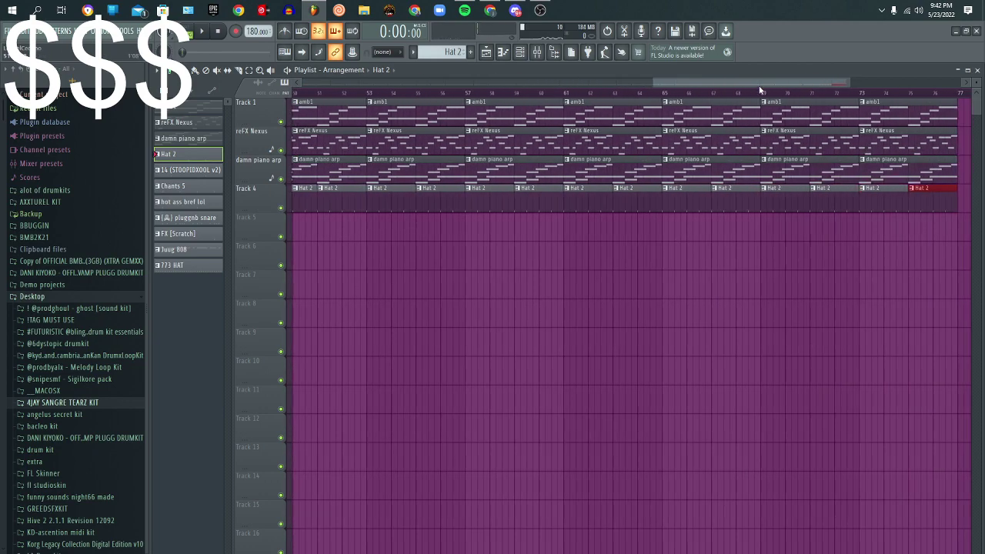
{"action": "key", "text": "space"}
Step: Place the pluggnb snare pattern at bar 1 of the fifth playlist track, repeat it up to bar 13 and audition the arrangement
{"action": "left_click", "coordinate": [172, 73]}
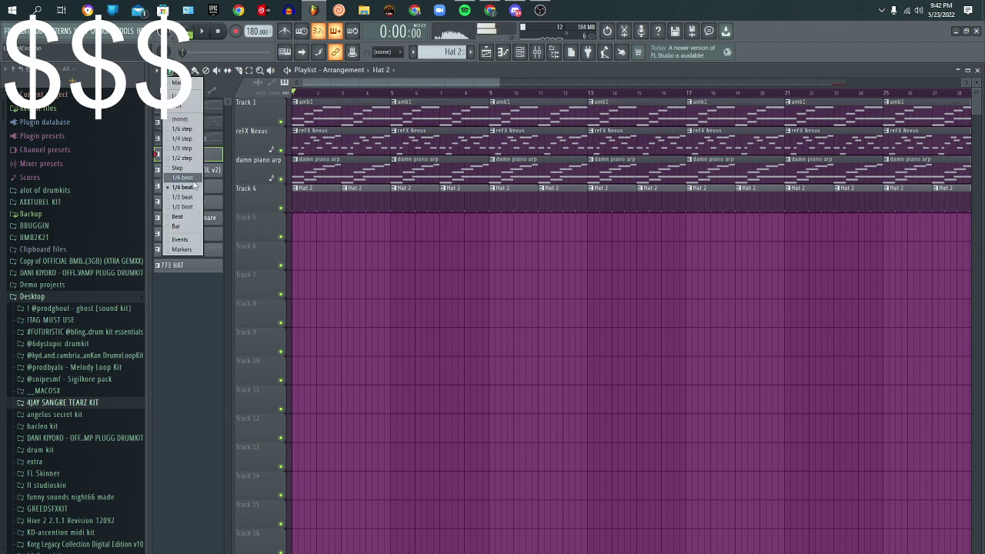
{"action": "left_click", "coordinate": [307, 93]}
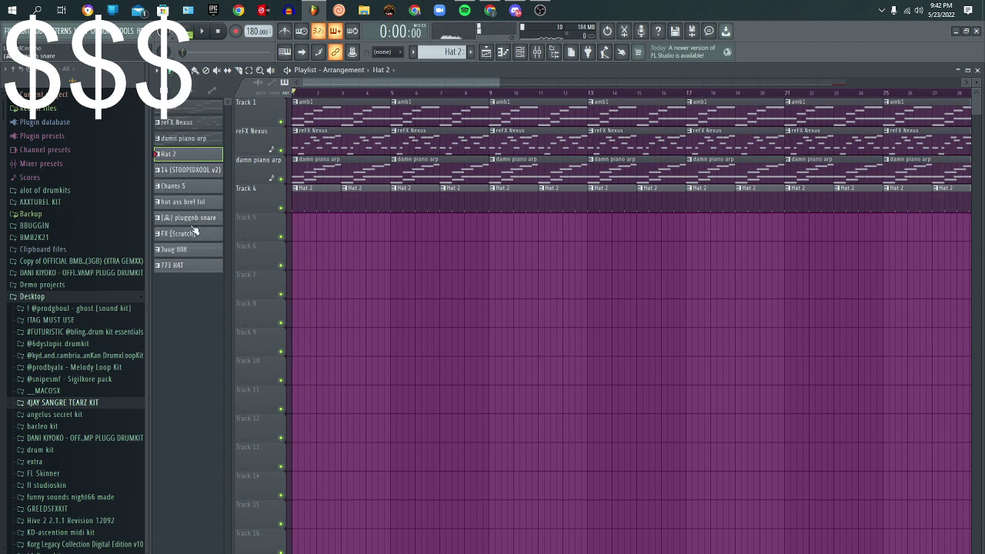
{"action": "left_click_drag", "start_coordinate": [191, 222], "coordinate": [299, 226]}
{"action": "key", "text": "space"}
{"action": "key", "text": "ctrl+b"}
{"action": "key", "text": "ctrl+b"}
{"action": "key", "text": "ctrl+b"}
{"action": "key", "text": "ctrl+b"}
{"action": "key", "text": "ctrl+b"}
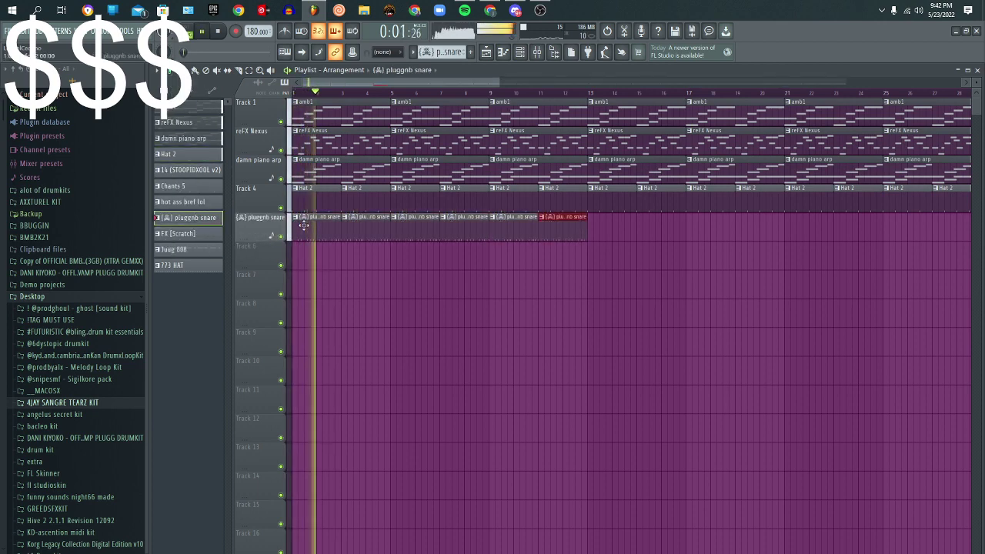
{"action": "key", "text": "space"}
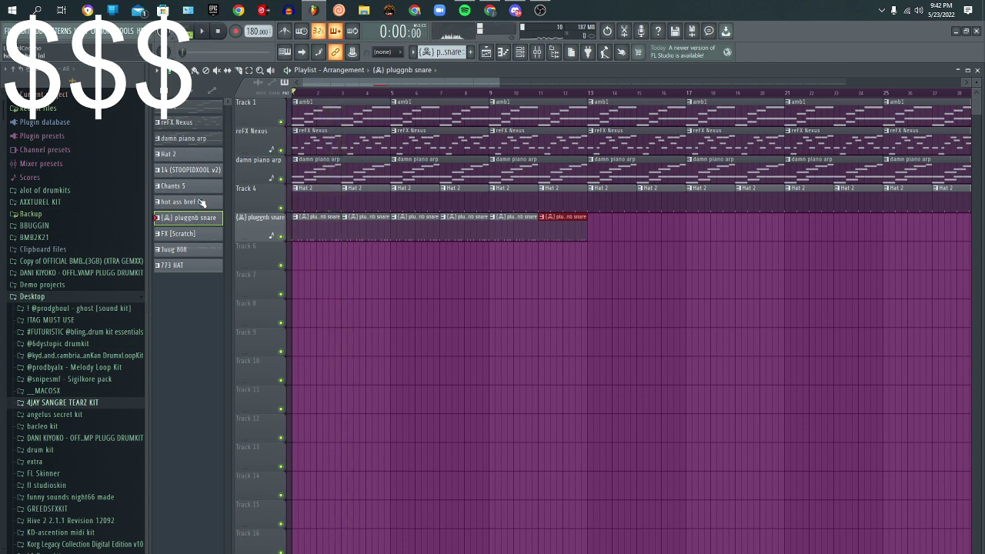
Step: Place 14 (STOOPIDXOOL v2) at bar 1 of Track 6, repeat it and delete the surplus clip so the row ends at bar 13
{"action": "left_click_drag", "start_coordinate": [202, 171], "coordinate": [298, 254]}
{"action": "key", "text": "space"}
{"action": "key", "text": "ctrl+b"}
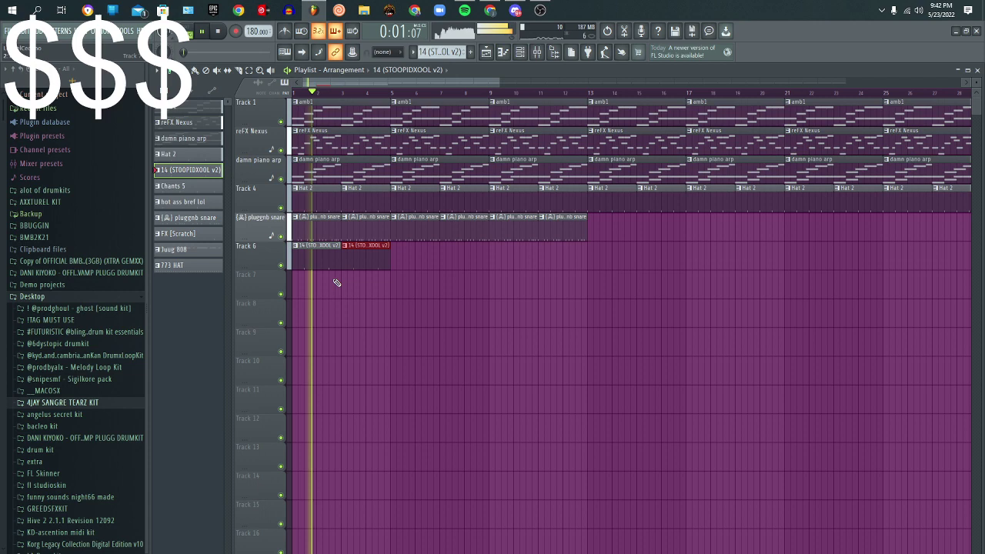
{"action": "key", "text": "ctrl+b"}
{"action": "key", "text": "ctrl+b"}
{"action": "key", "text": "ctrl+b"}
{"action": "key", "text": "ctrl+b"}
{"action": "key", "text": "ctrl+b"}
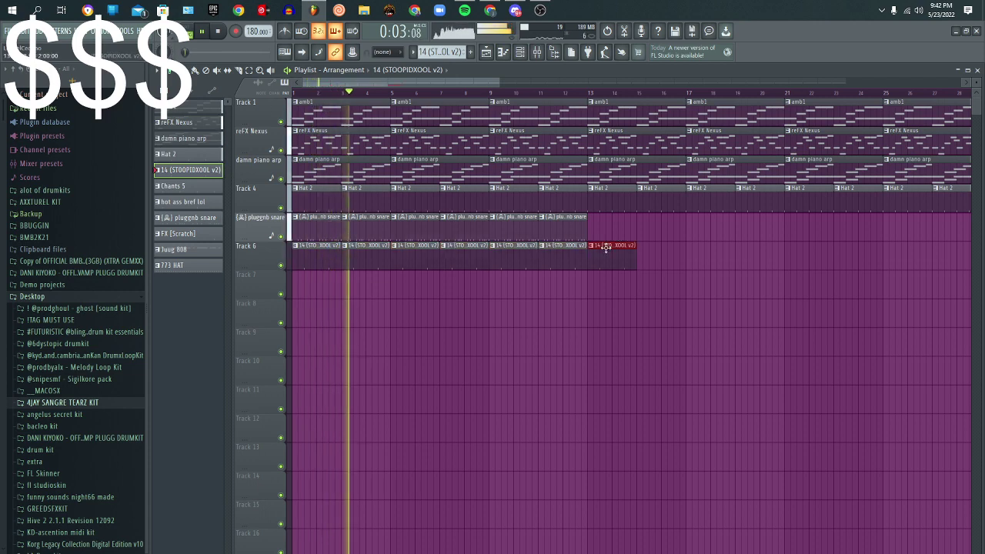
{"action": "right_click", "coordinate": [606, 247]}
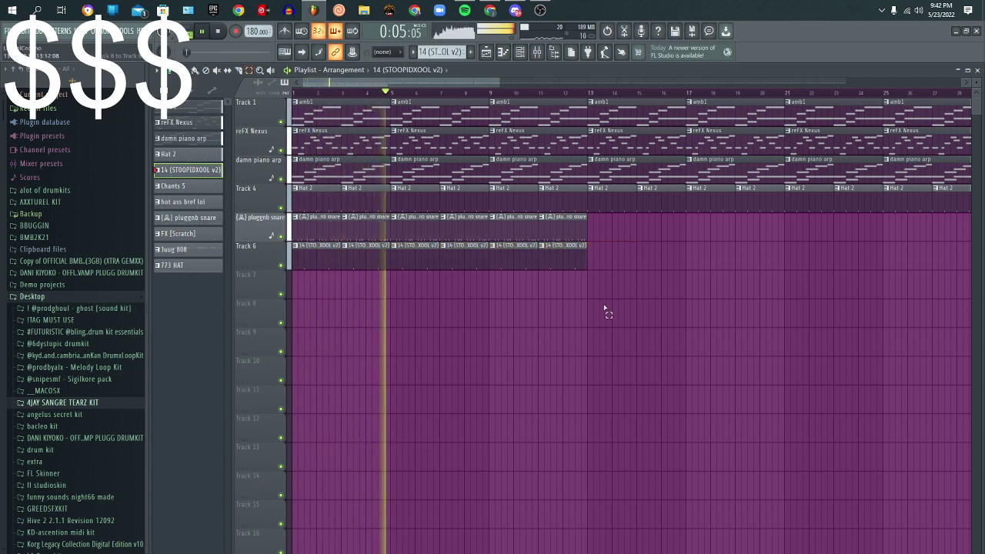
Step: Duplicate the pluggnb snare and 14 (STOOPIDXOOL v2) clips together up to bar 77, deleting the surplus pair past the melodies' end
{"action": "left_click_drag", "start_coordinate": [605, 313], "coordinate": [570, 237]}
{"action": "key", "text": "space"}
{"action": "key", "text": "ctrl+b"}
{"action": "key", "text": "ctrl+b"}
{"action": "key", "text": "ctrl+b"}
{"action": "key", "text": "ctrl+b"}
{"action": "key", "text": "ctrl+b"}
{"action": "key", "text": "ctrl+b"}
{"action": "key", "text": "ctrl+b"}
{"action": "key", "text": "ctrl+b"}
{"action": "key", "text": "ctrl+b"}
{"action": "key", "text": "ctrl+b"}
{"action": "key", "text": "ctrl+b"}
{"action": "key", "text": "ctrl+b"}
{"action": "key", "text": "ctrl+b"}
{"action": "key", "text": "ctrl+b"}
{"action": "key", "text": "ctrl+b"}
{"action": "key", "text": "ctrl+b"}
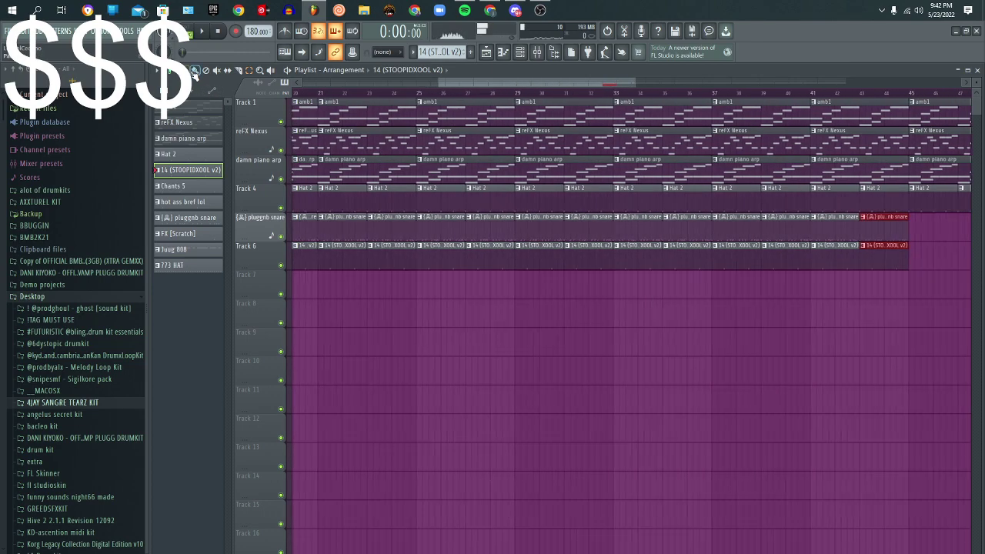
{"action": "key", "text": "ctrl+b"}
{"action": "key", "text": "ctrl+b"}
{"action": "key", "text": "ctrl+b"}
{"action": "key", "text": "ctrl+b"}
{"action": "key", "text": "ctrl+b"}
{"action": "key", "text": "ctrl+b"}
{"action": "key", "text": "ctrl+b"}
{"action": "key", "text": "ctrl+b"}
{"action": "key", "text": "ctrl+b"}
{"action": "key", "text": "ctrl+b"}
{"action": "key", "text": "ctrl+b"}
{"action": "key", "text": "ctrl+b"}
{"action": "key", "text": "ctrl+b"}
{"action": "key", "text": "ctrl+b"}
{"action": "key", "text": "ctrl+b"}
{"action": "key", "text": "ctrl+b"}
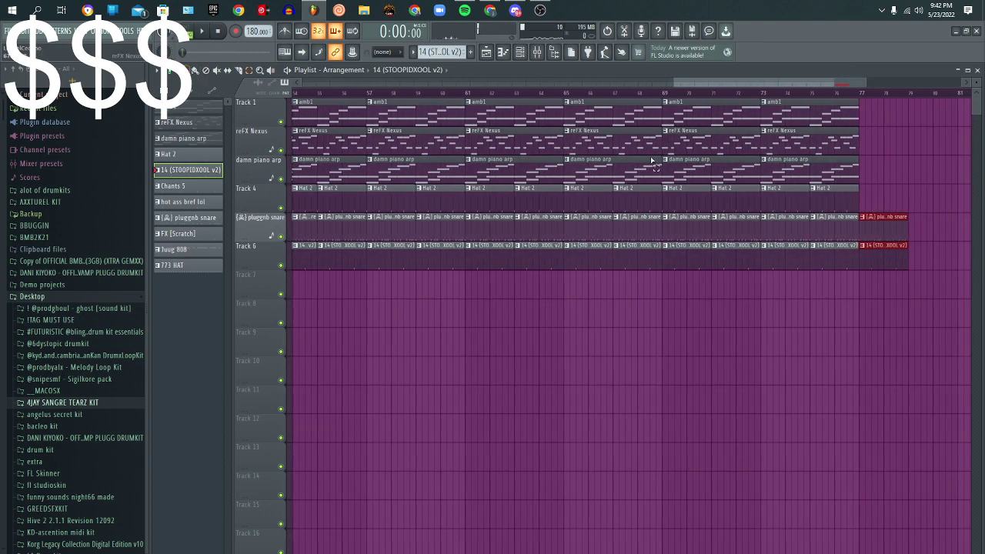
{"action": "key", "text": "Delete"}
{"action": "left_click_drag", "start_coordinate": [799, 83], "coordinate": [323, 83]}
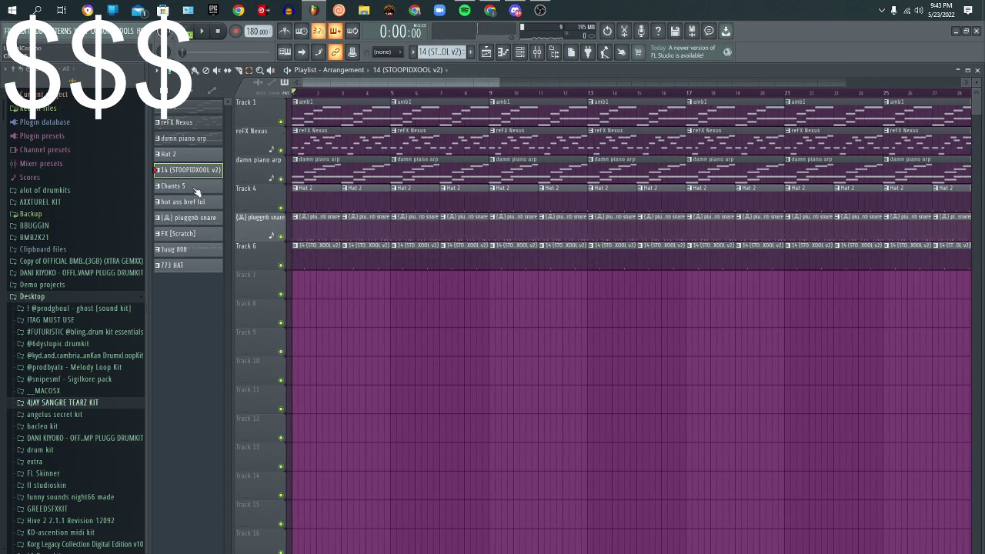
Step: Place the Juug 808 pattern at bar 5 of Track 7 and play the arrangement
{"action": "left_click_drag", "start_coordinate": [197, 251], "coordinate": [393, 287]}
{"action": "key", "text": "space"}
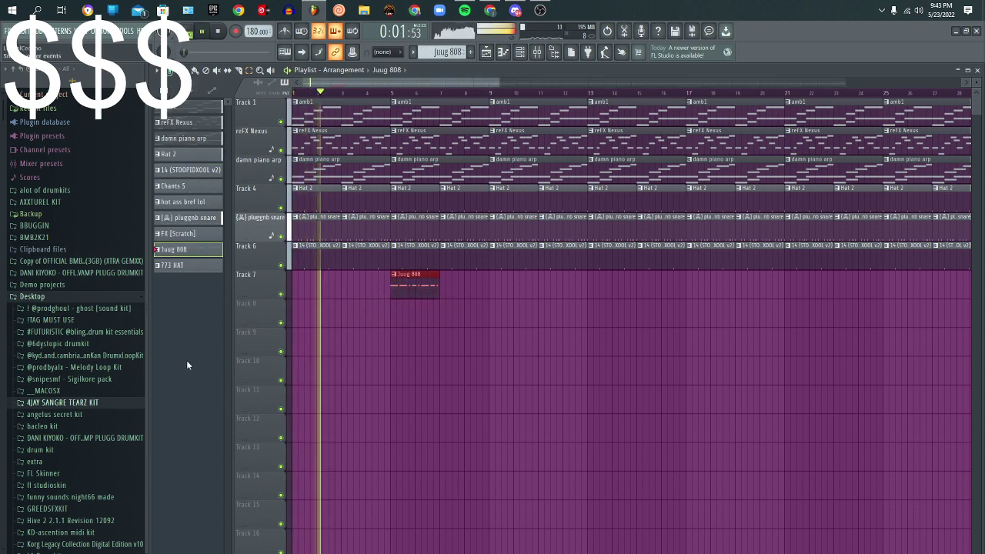
{"action": "scroll", "coordinate": [330, 209], "scroll_direction": "up", "scroll_amount": 1}
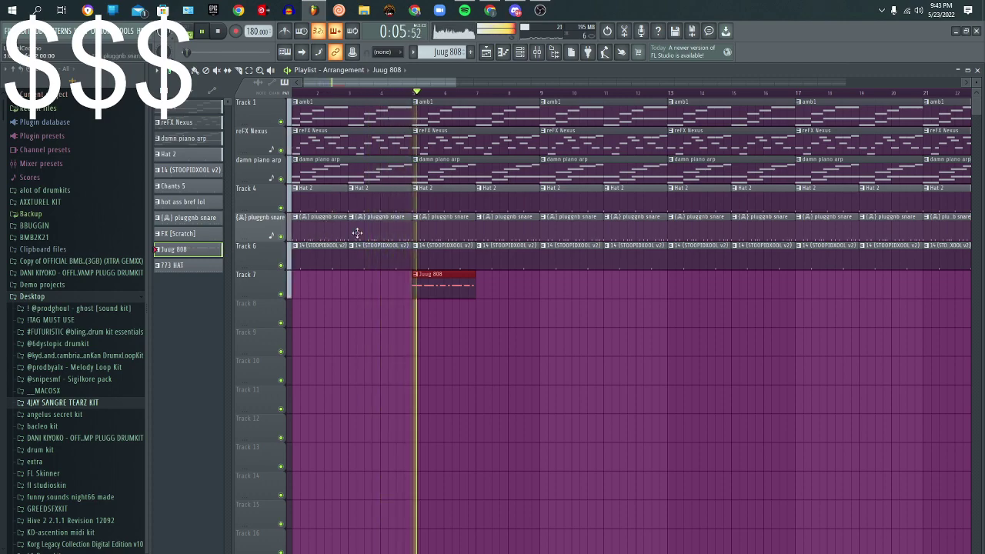
Step: Duplicate the Juug 808 clip back-to-back along Track 7 up to bar 77 and stop playback
{"action": "key", "text": "ctrl+b"}
{"action": "key", "text": "ctrl+b"}
{"action": "key", "text": "ctrl+b"}
{"action": "key", "text": "ctrl+b"}
{"action": "key", "text": "ctrl+b"}
{"action": "key", "text": "ctrl+b"}
{"action": "key", "text": "ctrl+b"}
{"action": "key", "text": "ctrl+b"}
{"action": "key", "text": "ctrl+b"}
{"action": "key", "text": "ctrl+b"}
{"action": "key", "text": "ctrl+b"}
{"action": "key", "text": "ctrl+b"}
{"action": "key", "text": "ctrl+b"}
{"action": "key", "text": "ctrl+b"}
{"action": "key", "text": "ctrl+b"}
{"action": "key", "text": "ctrl+b"}
{"action": "key", "text": "ctrl+b"}
{"action": "key", "text": "ctrl+b"}
{"action": "key", "text": "ctrl+b"}
{"action": "key", "text": "ctrl+b"}
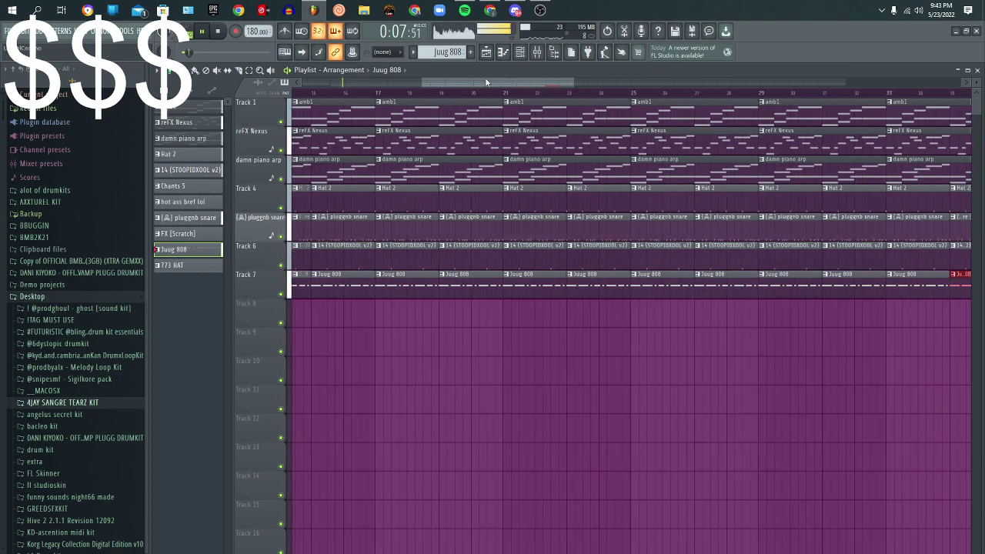
{"action": "key", "text": "ctrl+b"}
{"action": "key", "text": "ctrl+b"}
{"action": "key", "text": "ctrl+b"}
{"action": "key", "text": "ctrl+b"}
{"action": "key", "text": "ctrl+b"}
{"action": "key", "text": "ctrl+b"}
{"action": "key", "text": "ctrl+b"}
{"action": "key", "text": "ctrl+b"}
{"action": "key", "text": "ctrl+b"}
{"action": "key", "text": "ctrl+b"}
{"action": "key", "text": "ctrl+b"}
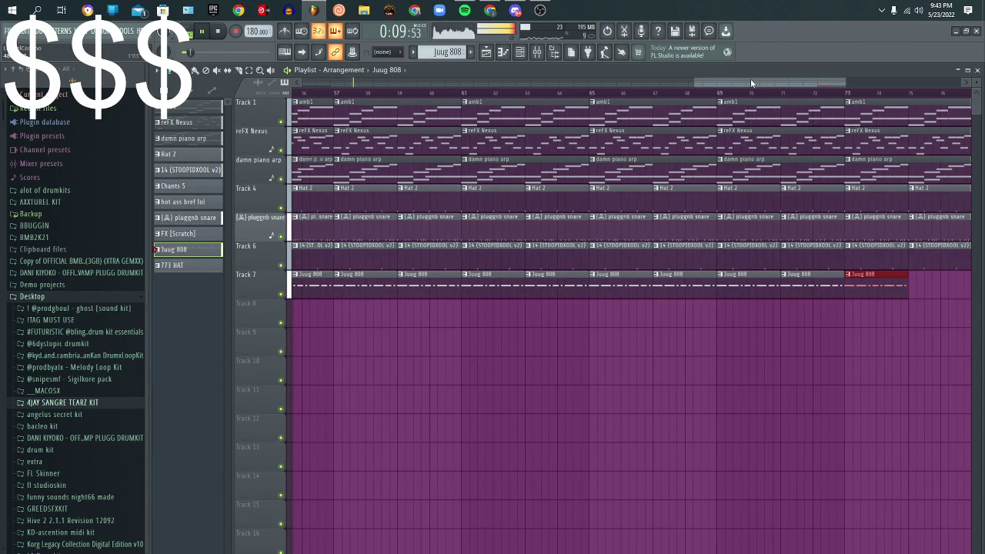
{"action": "key", "text": "space"}
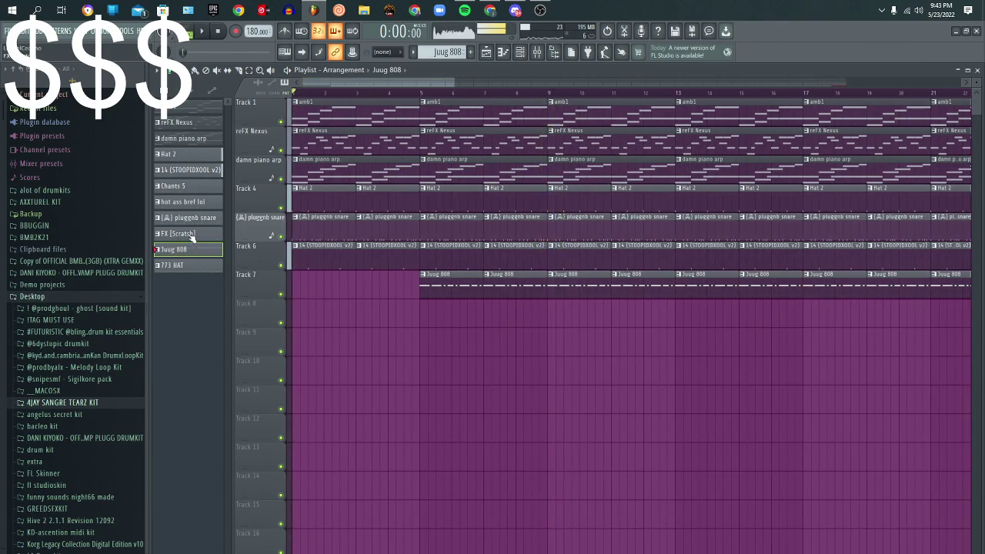
Step: Place the FX [Scratch] pattern at bar 3 of Track 8 and audition the arrangement from just before bar 4
{"action": "left_click_drag", "start_coordinate": [185, 234], "coordinate": [375, 310]}
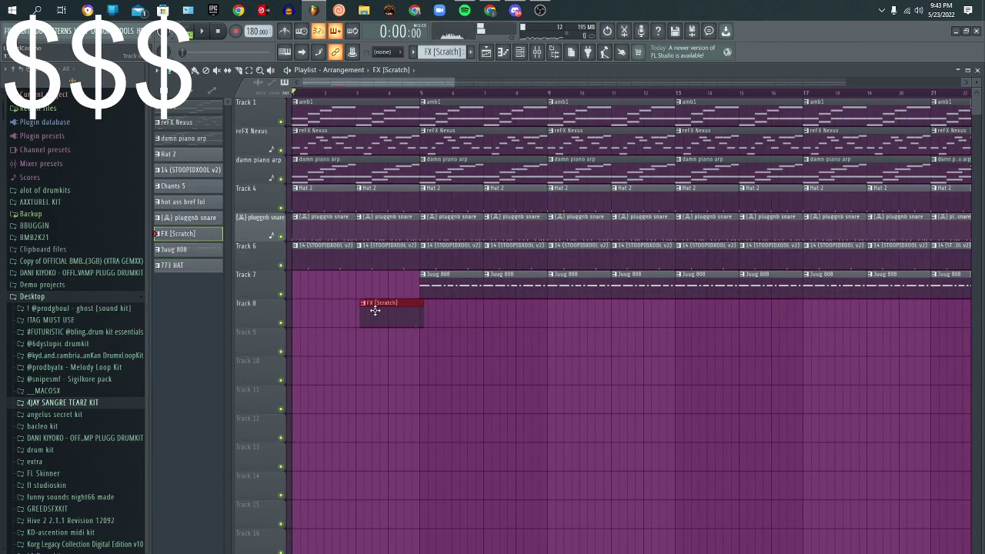
{"action": "left_click", "coordinate": [380, 93]}
{"action": "key", "text": "space"}
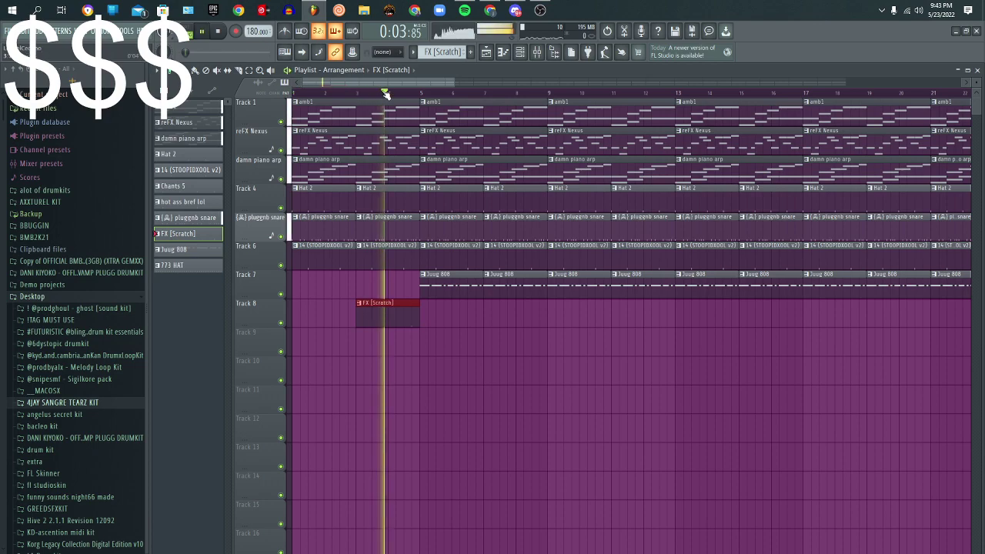
Step: Duplicate the FX [Scratch] clip back-to-back along Track 8 up to bar 77 and stop playback
{"action": "key", "text": "ctrl+b"}
{"action": "key", "text": "ctrl+b"}
{"action": "key", "text": "ctrl+b"}
{"action": "key", "text": "ctrl+b"}
{"action": "key", "text": "ctrl+b"}
{"action": "key", "text": "ctrl+b"}
{"action": "key", "text": "ctrl+b"}
{"action": "key", "text": "ctrl+b"}
{"action": "key", "text": "ctrl+b"}
{"action": "key", "text": "ctrl+b"}
{"action": "key", "text": "ctrl+b"}
{"action": "key", "text": "ctrl+b"}
{"action": "key", "text": "ctrl+b"}
{"action": "key", "text": "ctrl+b"}
{"action": "key", "text": "ctrl+b"}
{"action": "key", "text": "ctrl+b"}
{"action": "key", "text": "ctrl+b"}
{"action": "key", "text": "ctrl+b"}
{"action": "key", "text": "ctrl+b"}
{"action": "key", "text": "ctrl+b"}
{"action": "key", "text": "ctrl+b"}
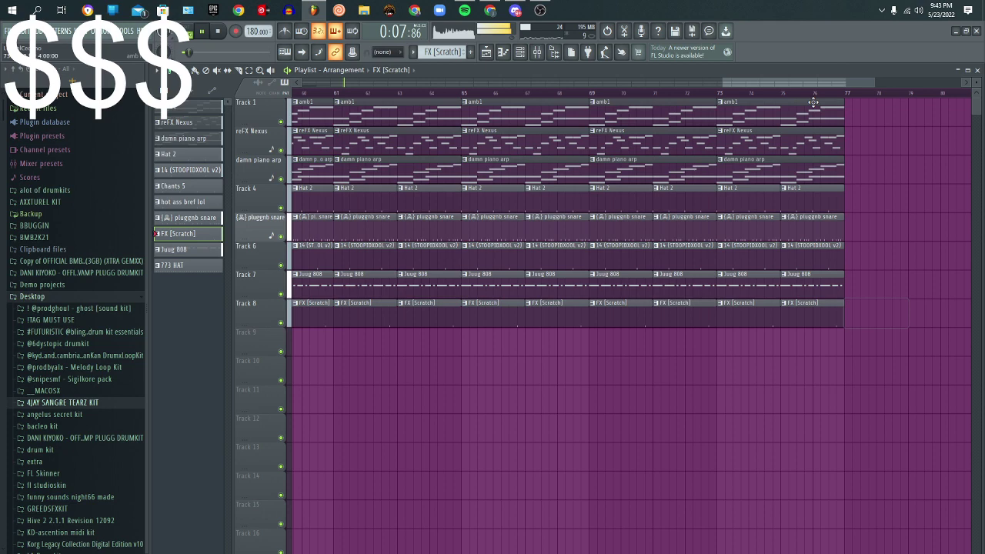
{"action": "key", "text": "space"}
Step: Place 773 HAT at bar 7 of Track 9, hot ass bref lol at bar 5 of Track 10 and Chants 5 at bar 1 of Track 11
{"action": "left_click_drag", "start_coordinate": [198, 264], "coordinate": [536, 331]}
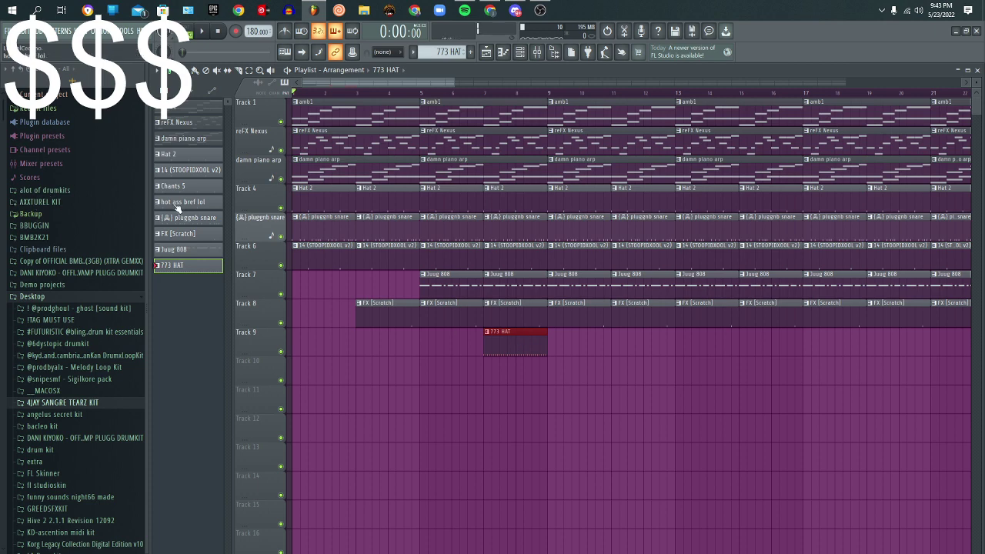
{"action": "left_click_drag", "start_coordinate": [183, 201], "coordinate": [421, 370]}
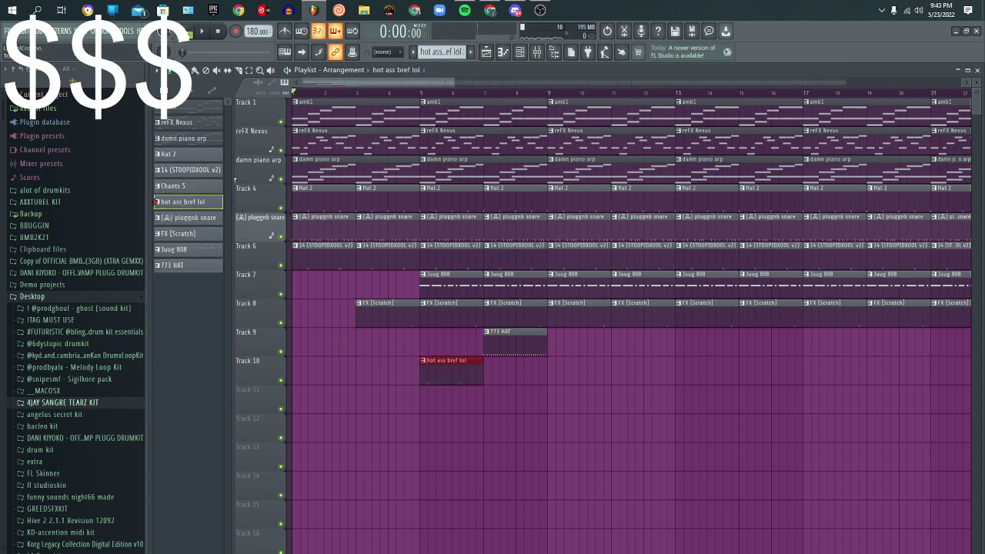
{"action": "left_click_drag", "start_coordinate": [203, 172], "coordinate": [267, 411]}
Step: Duplicate the Chants 5 clip back-to-back along Track 11 up to bar 77 and briefly play the arrangement
{"action": "key", "text": "ctrl+b"}
{"action": "key", "text": "ctrl+b"}
{"action": "key", "text": "ctrl+b"}
{"action": "key", "text": "ctrl+b"}
{"action": "key", "text": "ctrl+b"}
{"action": "key", "text": "ctrl+b"}
{"action": "key", "text": "ctrl+b"}
{"action": "key", "text": "ctrl+b"}
{"action": "key", "text": "ctrl+b"}
{"action": "key", "text": "ctrl+b"}
{"action": "key", "text": "ctrl+b"}
{"action": "key", "text": "ctrl+b"}
{"action": "key", "text": "ctrl+b"}
{"action": "key", "text": "ctrl+b"}
{"action": "key", "text": "ctrl+b"}
{"action": "key", "text": "ctrl+b"}
{"action": "key", "text": "ctrl+b"}
{"action": "key", "text": "ctrl+b"}
{"action": "key", "text": "ctrl+b"}
{"action": "key", "text": "ctrl+b"}
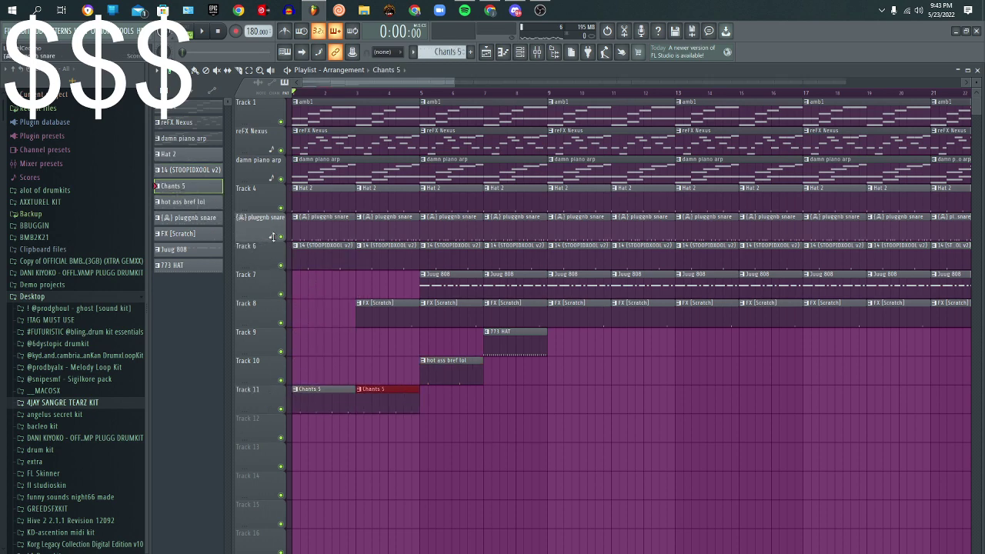
{"action": "key", "text": "ctrl+b"}
{"action": "key", "text": "ctrl+b"}
{"action": "key", "text": "ctrl+b"}
{"action": "key", "text": "ctrl+b"}
{"action": "key", "text": "ctrl+b"}
{"action": "key", "text": "ctrl+b"}
{"action": "key", "text": "ctrl+b"}
{"action": "key", "text": "ctrl+b"}
{"action": "key", "text": "ctrl+b"}
{"action": "key", "text": "ctrl+b"}
{"action": "key", "text": "ctrl+b"}
{"action": "key", "text": "ctrl+b"}
{"action": "key", "text": "space"}
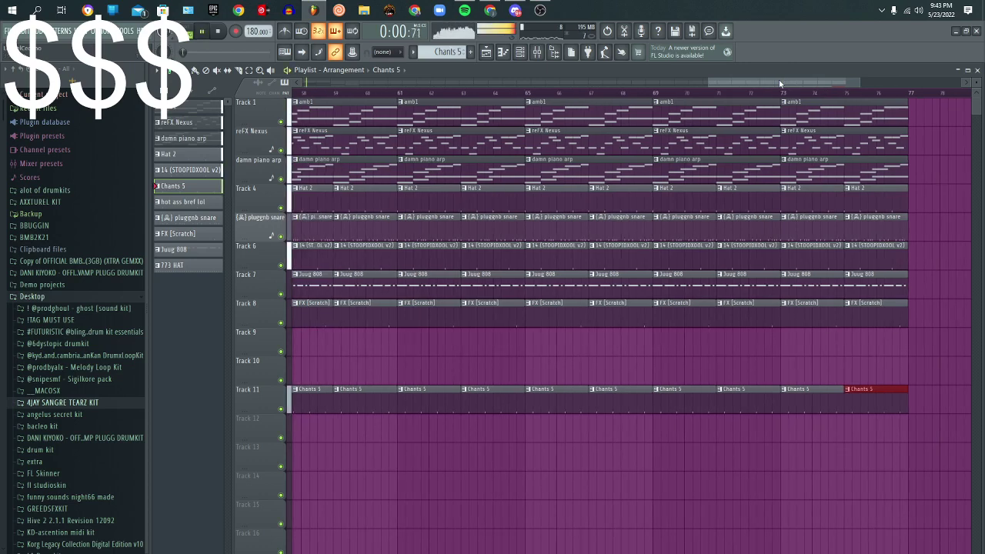
{"action": "key", "text": "space"}
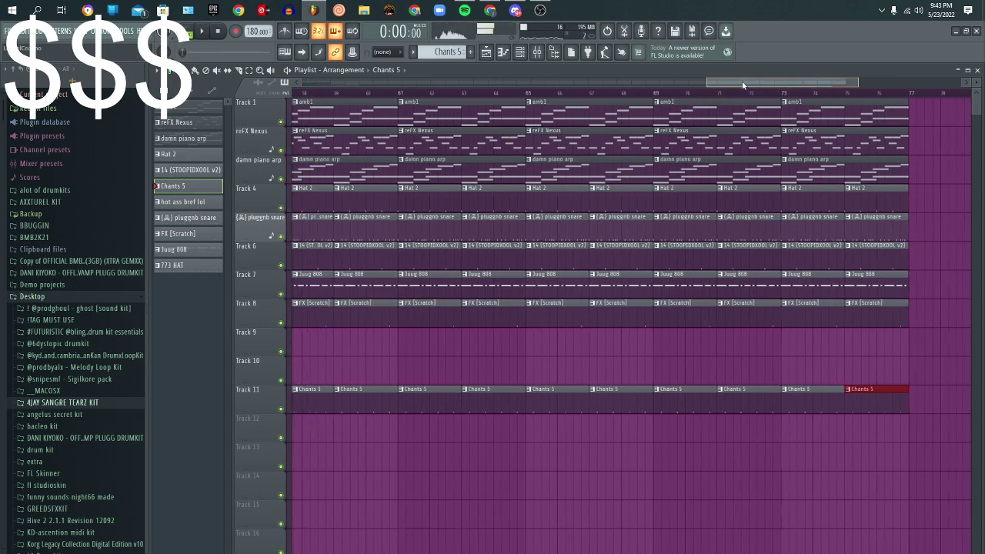
Step: Duplicate the 773 HAT clip along Track 9 and delete the surplus clip so the row ends at bar 77
{"action": "left_click_drag", "start_coordinate": [743, 84], "coordinate": [2, 87]}
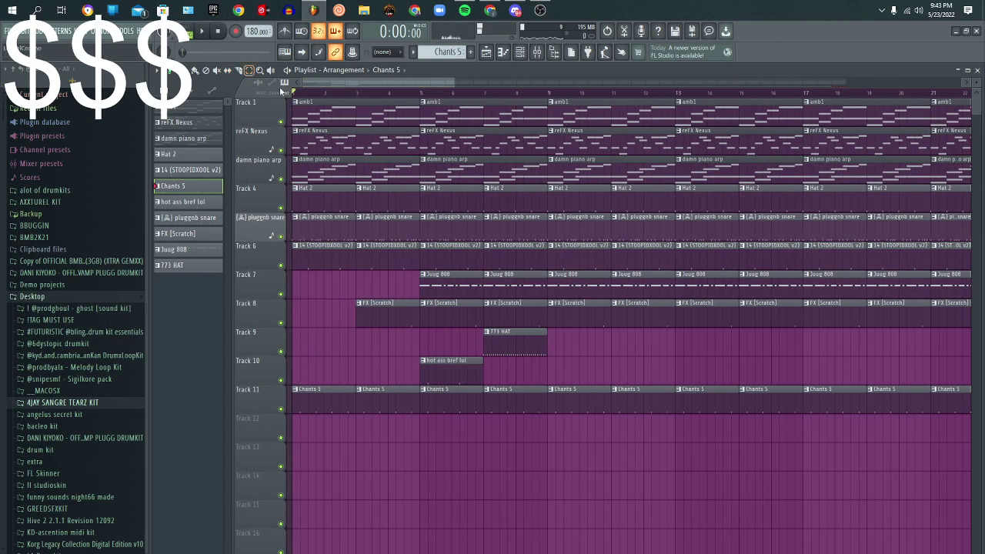
{"action": "left_click_drag", "start_coordinate": [587, 383], "coordinate": [522, 346]}
{"action": "key", "text": "ctrl+b"}
{"action": "key", "text": "ctrl+b"}
{"action": "key", "text": "ctrl+b"}
{"action": "key", "text": "ctrl+b"}
{"action": "key", "text": "ctrl+b"}
{"action": "key", "text": "ctrl+b"}
{"action": "key", "text": "ctrl+b"}
{"action": "key", "text": "ctrl+b"}
{"action": "key", "text": "ctrl+b"}
{"action": "key", "text": "ctrl+b"}
{"action": "key", "text": "ctrl+b"}
{"action": "key", "text": "ctrl+b"}
{"action": "key", "text": "ctrl+b"}
{"action": "key", "text": "ctrl+b"}
{"action": "key", "text": "ctrl+b"}
{"action": "key", "text": "ctrl+b"}
{"action": "key", "text": "ctrl+b"}
{"action": "key", "text": "ctrl+b"}
{"action": "key", "text": "ctrl+b"}
{"action": "key", "text": "ctrl+b"}
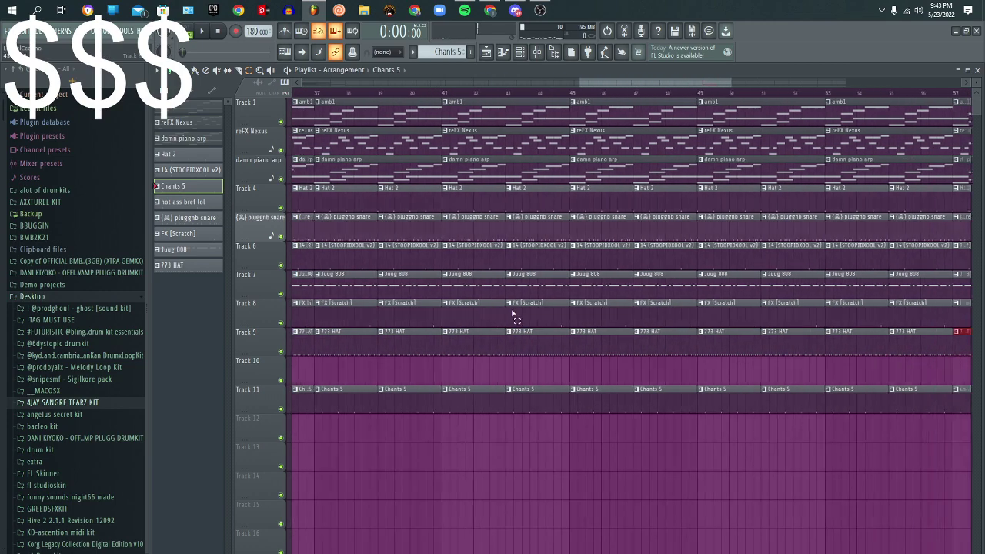
{"action": "key", "text": "ctrl+b"}
{"action": "key", "text": "ctrl+b"}
{"action": "key", "text": "ctrl+b"}
{"action": "key", "text": "ctrl+b"}
{"action": "key", "text": "ctrl+b"}
{"action": "key", "text": "ctrl+b"}
{"action": "key", "text": "ctrl+b"}
{"action": "key", "text": "ctrl+b"}
{"action": "key", "text": "ctrl+b"}
{"action": "key", "text": "ctrl+b"}
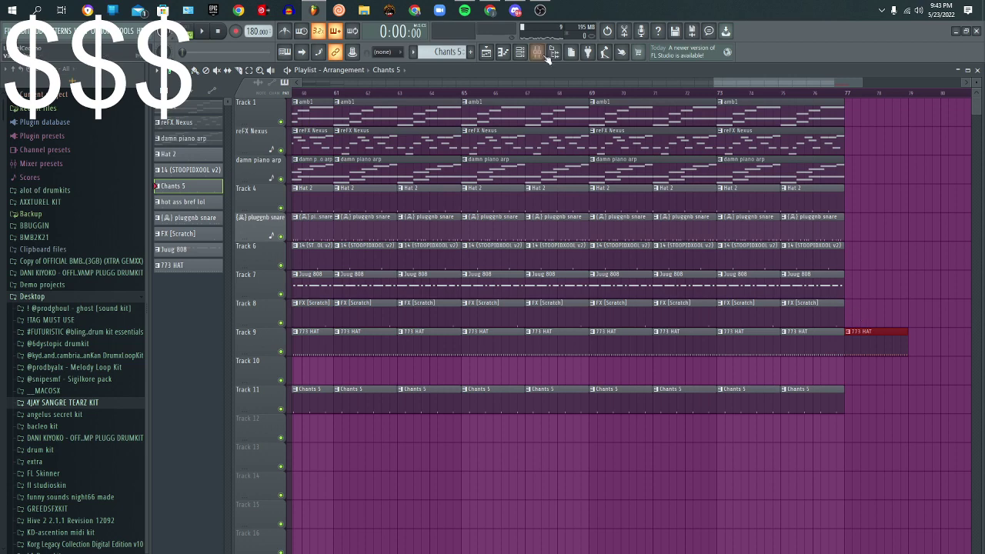
{"action": "left_click", "coordinate": [540, 10]}
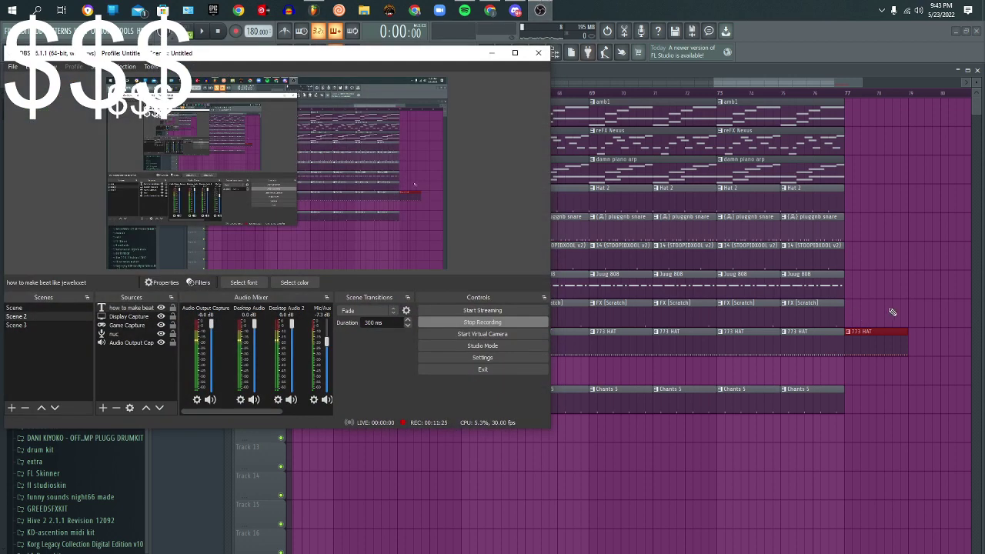
{"action": "left_click", "coordinate": [892, 312]}
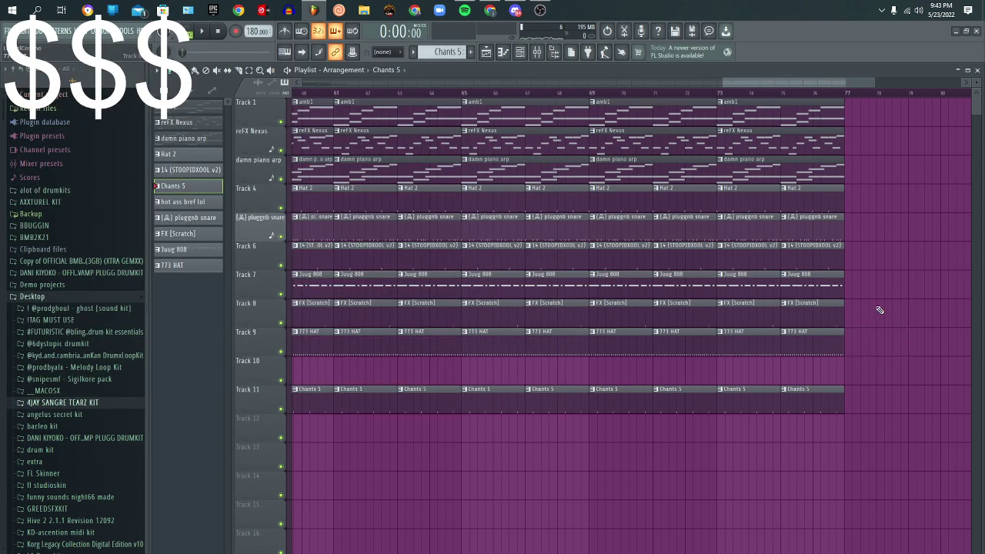
Step: Duplicate the hot ass bref lol clip back-to-back along Track 10 and remove the surplus so the row ends at bar 77
{"action": "left_click_drag", "start_coordinate": [760, 83], "coordinate": [340, 83]}
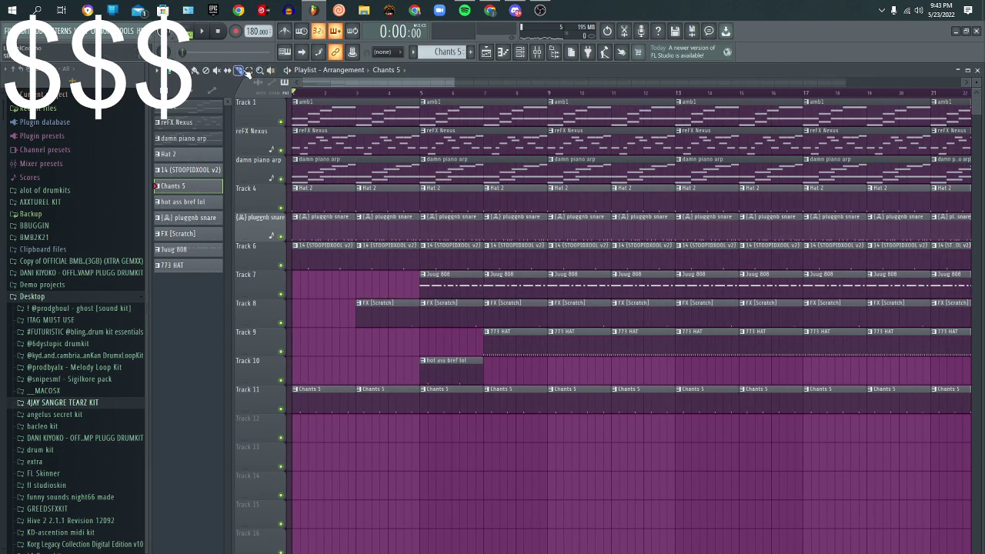
{"action": "left_click_drag", "start_coordinate": [490, 384], "coordinate": [470, 375]}
{"action": "key", "text": "ctrl+b"}
{"action": "key", "text": "ctrl+b"}
{"action": "key", "text": "ctrl+b"}
{"action": "key", "text": "ctrl+b"}
{"action": "key", "text": "ctrl+b"}
{"action": "key", "text": "ctrl+b"}
{"action": "key", "text": "ctrl+b"}
{"action": "key", "text": "ctrl+b"}
{"action": "key", "text": "ctrl+b"}
{"action": "key", "text": "ctrl+b"}
{"action": "key", "text": "ctrl+b"}
{"action": "key", "text": "ctrl+b"}
{"action": "key", "text": "ctrl+b"}
{"action": "key", "text": "ctrl+b"}
{"action": "key", "text": "ctrl+b"}
{"action": "key", "text": "ctrl+b"}
{"action": "key", "text": "ctrl+b"}
{"action": "key", "text": "ctrl+b"}
{"action": "key", "text": "ctrl+b"}
{"action": "key", "text": "ctrl+b"}
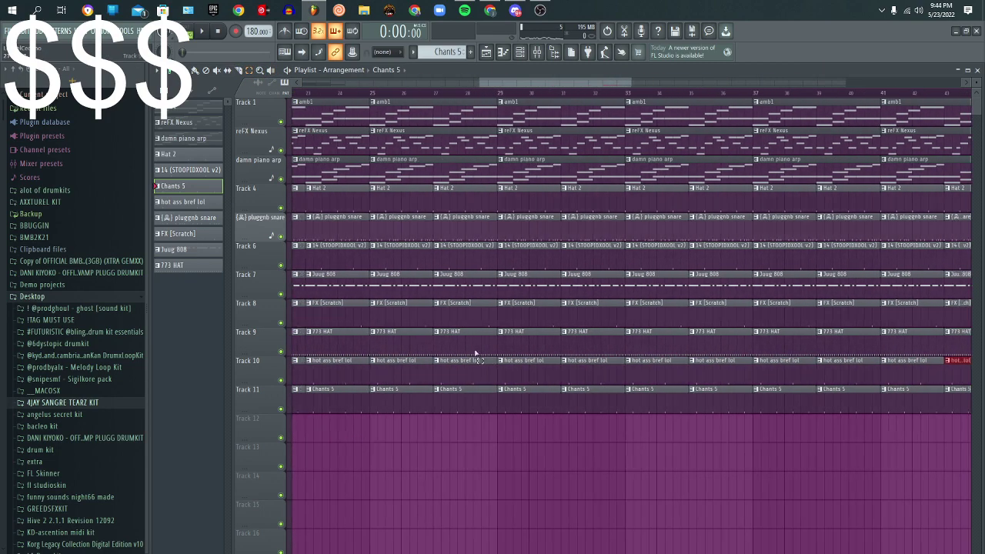
{"action": "key", "text": "ctrl+b"}
{"action": "key", "text": "ctrl+b"}
{"action": "key", "text": "ctrl+b"}
{"action": "key", "text": "ctrl+b"}
{"action": "key", "text": "ctrl+b"}
{"action": "key", "text": "ctrl+b"}
{"action": "key", "text": "ctrl+b"}
{"action": "key", "text": "ctrl+b"}
{"action": "key", "text": "ctrl+b"}
{"action": "key", "text": "ctrl+b"}
{"action": "key", "text": "ctrl+b"}
{"action": "key", "text": "ctrl+b"}
{"action": "key", "text": "ctrl+b"}
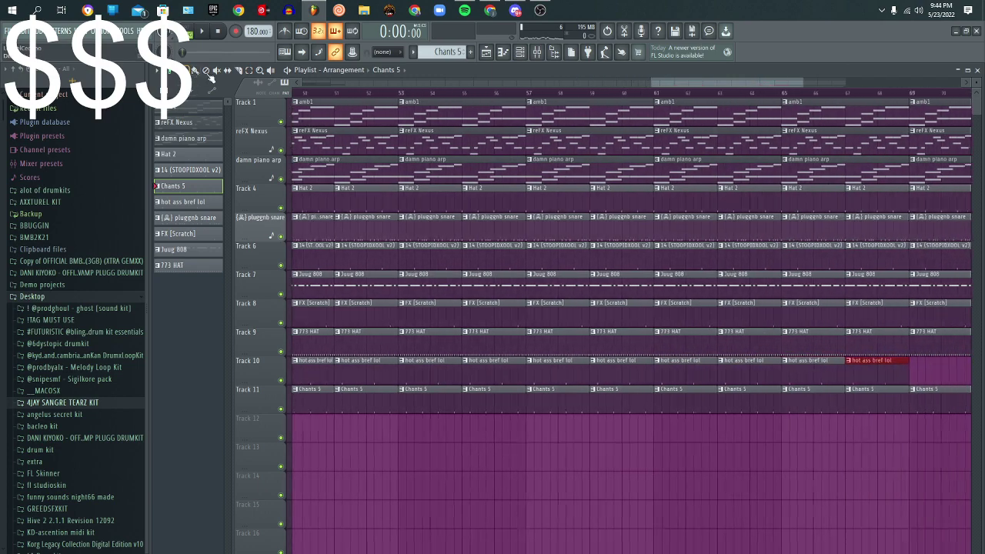
{"action": "right_click", "coordinate": [859, 374]}
{"action": "right_click", "coordinate": [818, 373]}
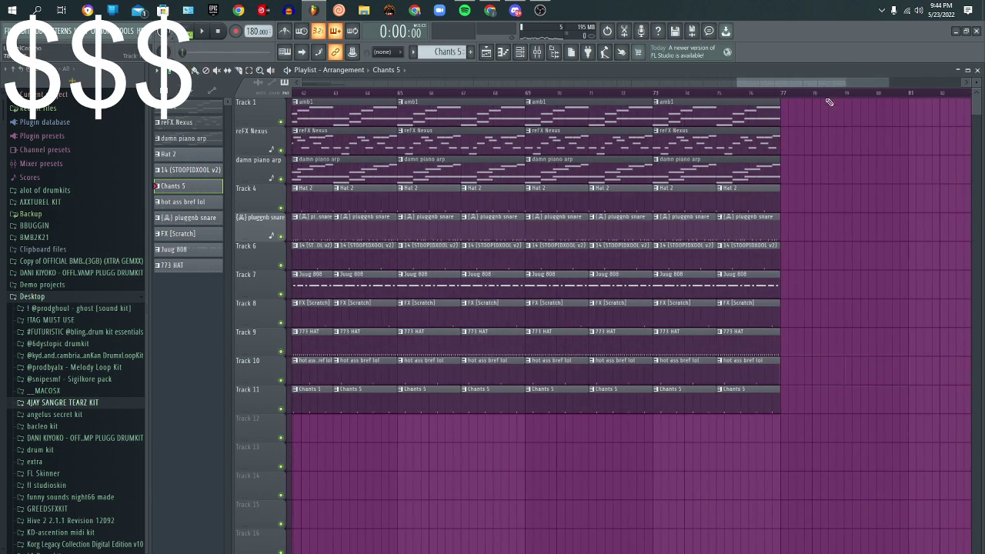
Step: Play the arrangement from the start and expand the OFFICIAL BMB2K20 drum kit folder in the browser
{"action": "left_click_drag", "start_coordinate": [808, 82], "coordinate": [293, 83]}
{"action": "key", "text": "space"}
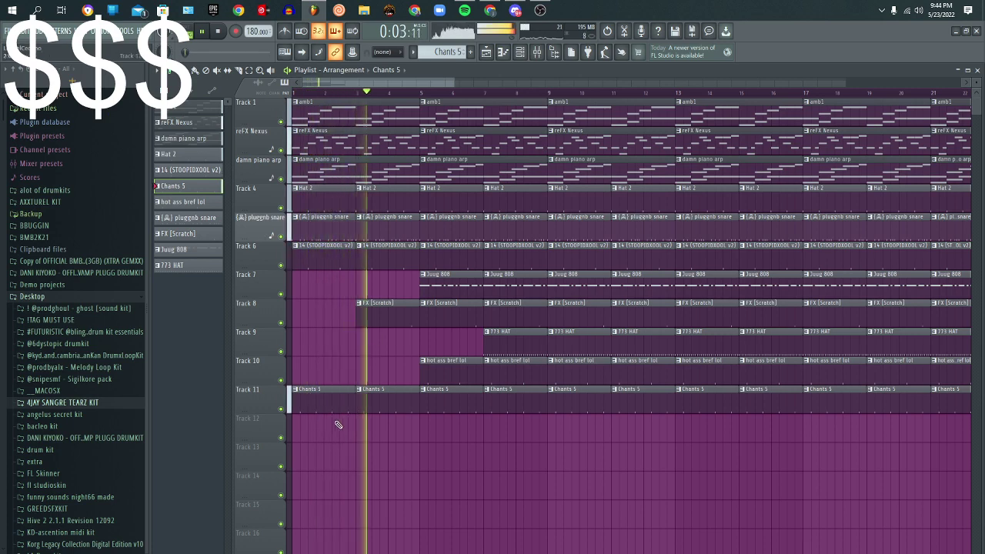
{"action": "scroll", "coordinate": [96, 414], "scroll_direction": "down", "scroll_amount": 3}
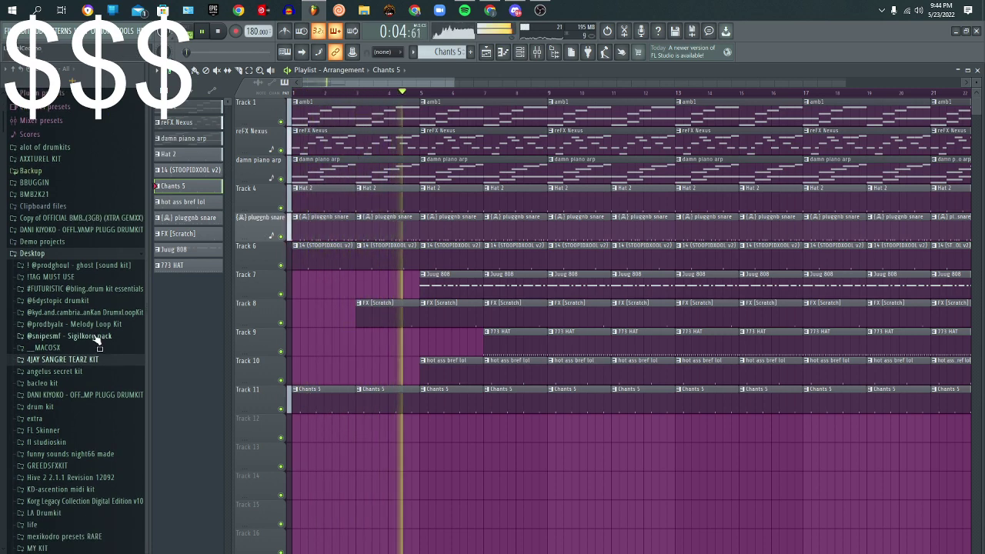
{"action": "left_click", "coordinate": [58, 254]}
{"action": "left_click", "coordinate": [92, 442]}
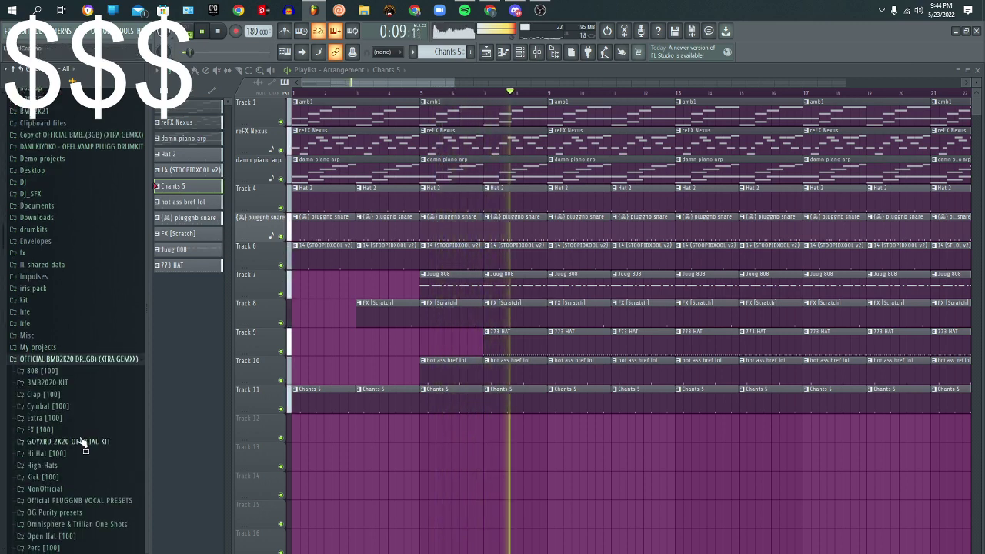
{"action": "key", "text": "space"}
Step: Browse the kit's FX [100] folder and preview effects such as FX [Shots], FX [Thunder] and FX [Vox1]
{"action": "left_click", "coordinate": [81, 441]}
{"action": "left_click", "coordinate": [69, 442]}
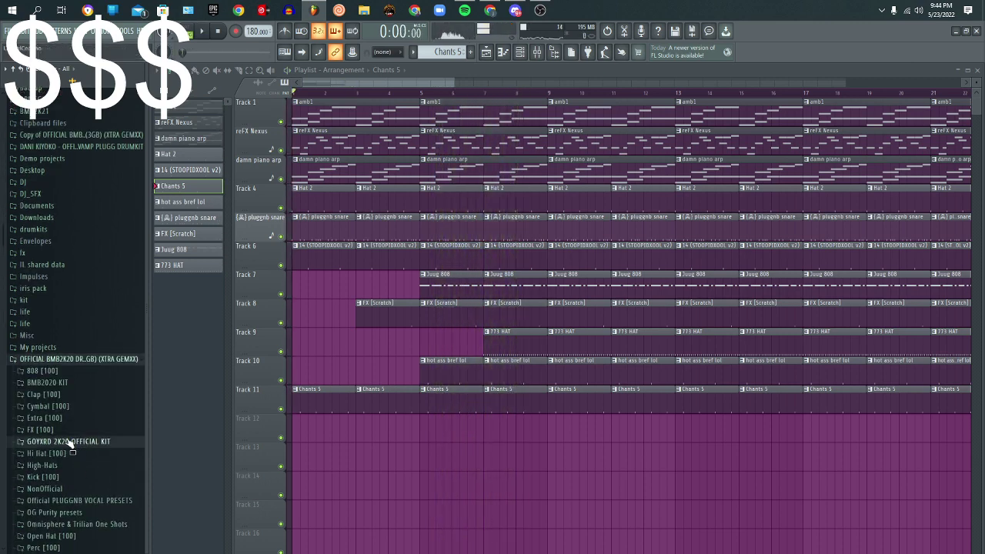
{"action": "left_click", "coordinate": [50, 382]}
{"action": "left_click", "coordinate": [52, 383]}
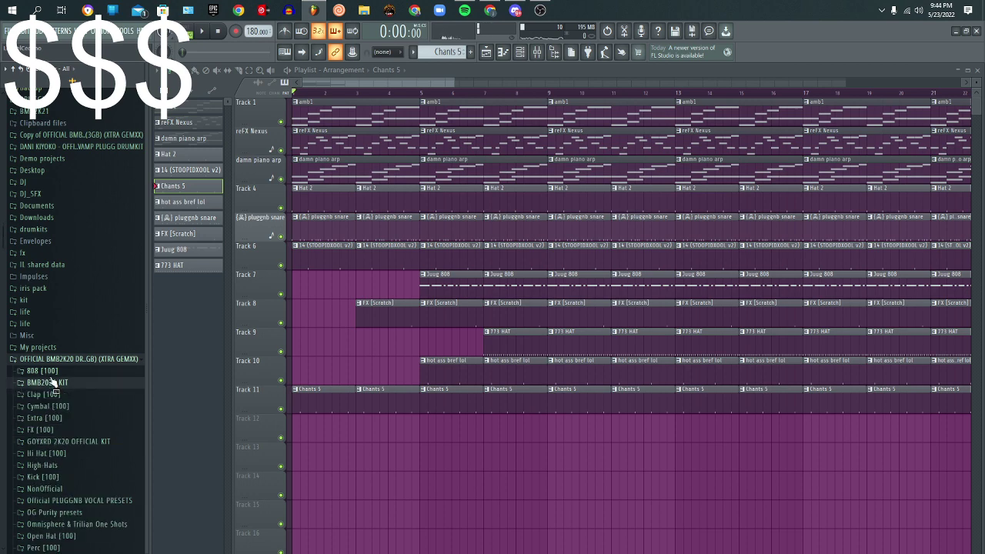
{"action": "left_click", "coordinate": [40, 429]}
{"action": "scroll", "coordinate": [68, 485], "scroll_direction": "down", "scroll_amount": 10}
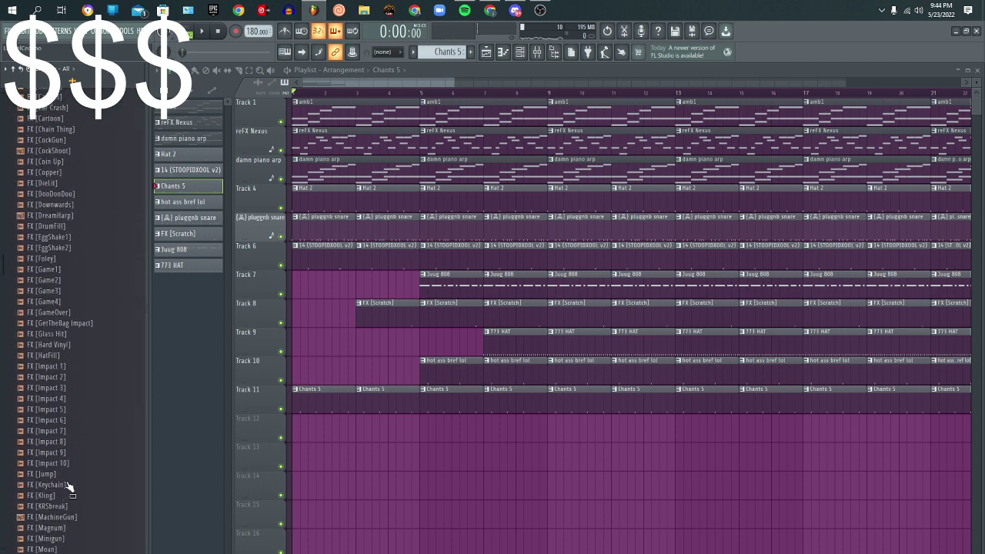
{"action": "scroll", "coordinate": [73, 431], "scroll_direction": "down", "scroll_amount": 6}
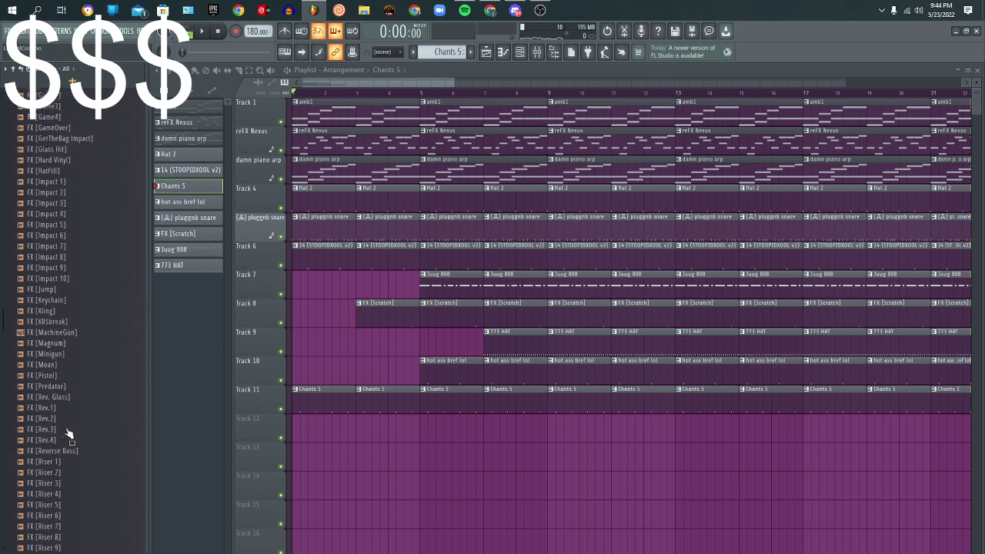
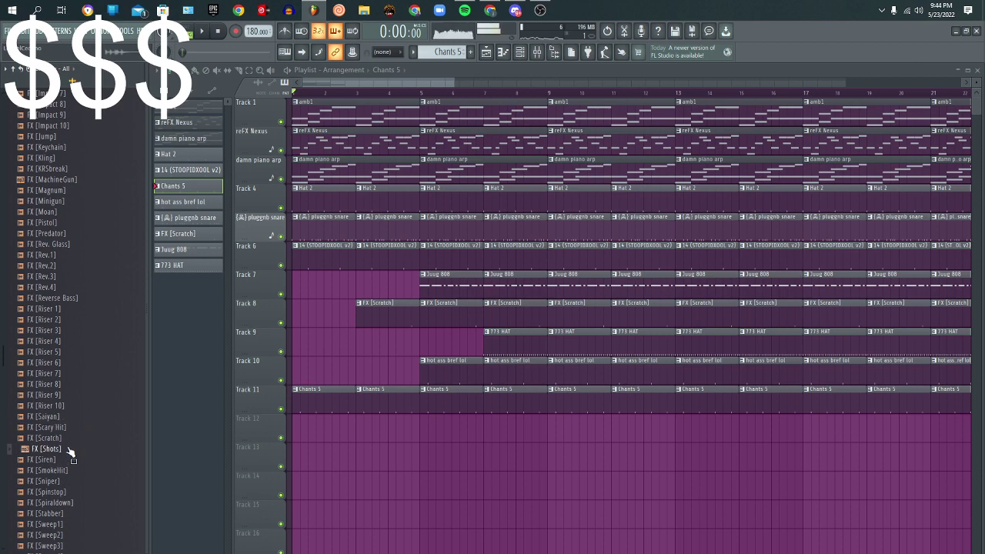
{"action": "scroll", "coordinate": [65, 485], "scroll_direction": "down", "scroll_amount": 3}
{"action": "scroll", "coordinate": [56, 543], "scroll_direction": "down", "scroll_amount": 2}
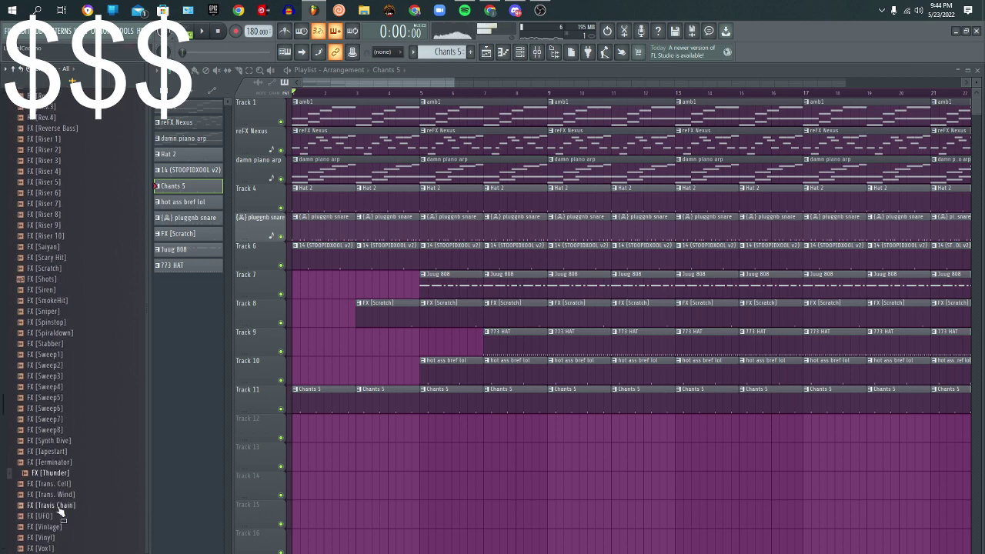
{"action": "scroll", "coordinate": [62, 545], "scroll_direction": "down", "scroll_amount": 3}
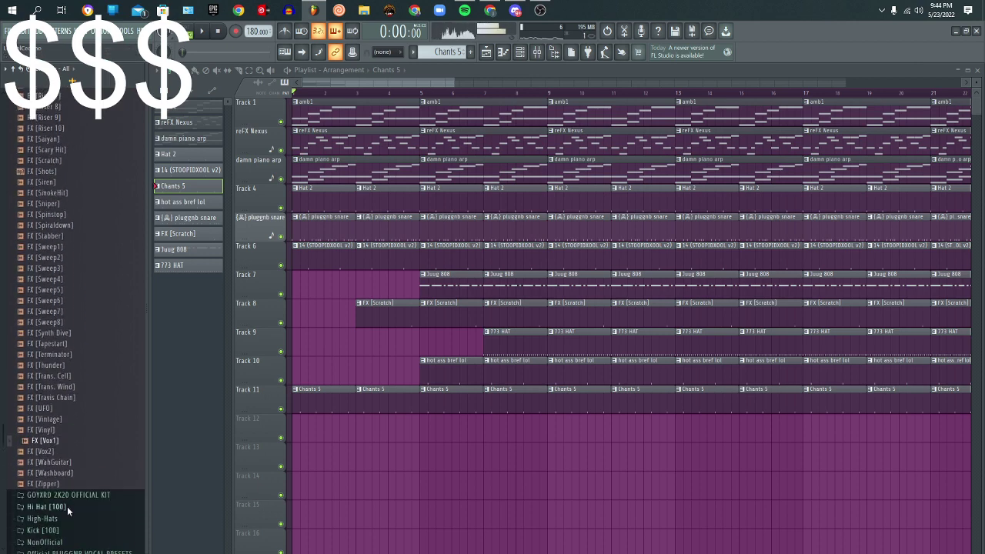
Step: Check the GOYXRD 2K20 OFFICIAL KIT and Extra [100] folders, preview Drum Loop 16 and collapse them
{"action": "left_click", "coordinate": [67, 506]}
{"action": "left_click", "coordinate": [27, 151]}
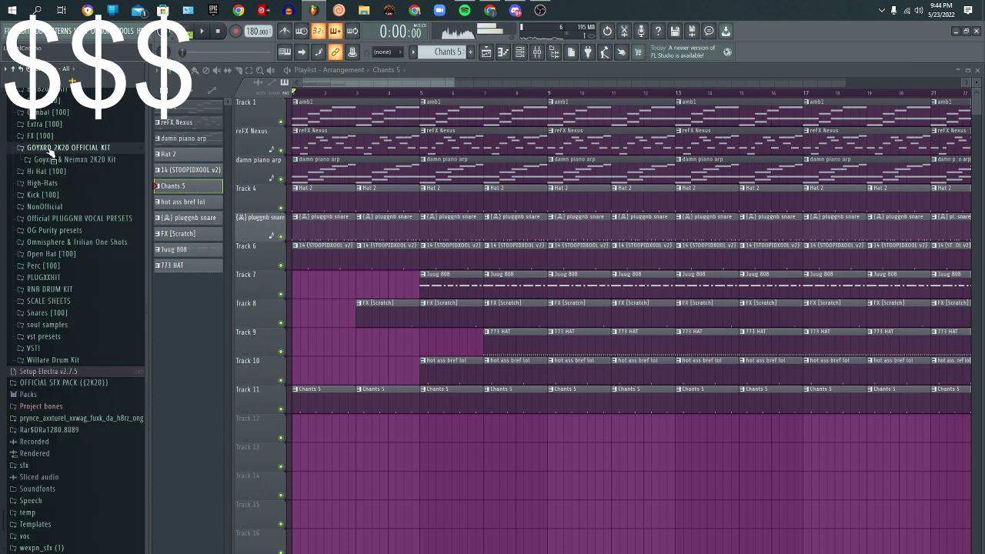
{"action": "scroll", "coordinate": [51, 153], "scroll_direction": "up", "scroll_amount": 1}
{"action": "left_click", "coordinate": [42, 166]}
{"action": "left_click", "coordinate": [62, 129]}
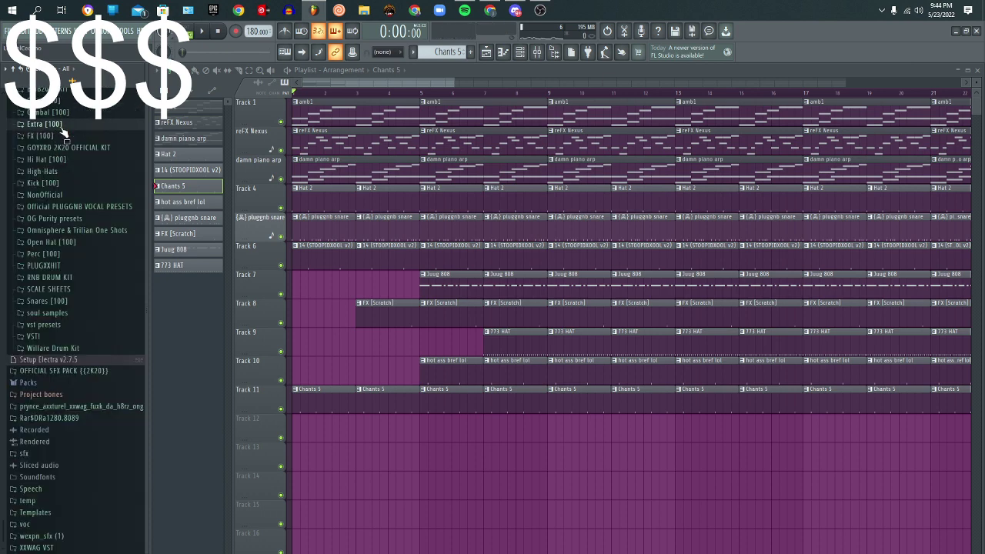
{"action": "left_click", "coordinate": [63, 127]}
{"action": "left_click", "coordinate": [72, 348]}
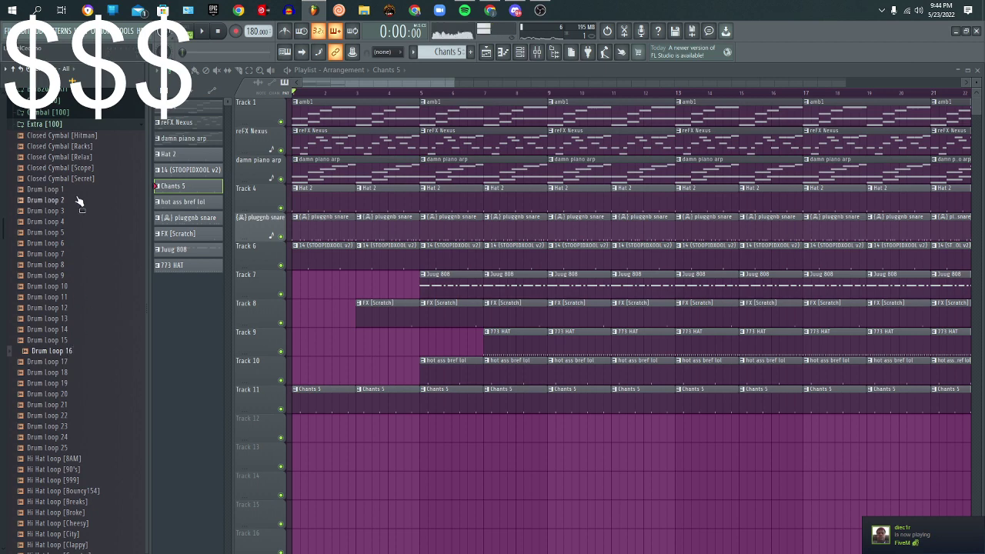
{"action": "left_click", "coordinate": [60, 127]}
Step: Preview more sounds in the FX [100] folder and place FX [Sniper] at bar 5 of Track 12
{"action": "left_click", "coordinate": [55, 137]}
{"action": "left_click", "coordinate": [60, 375]}
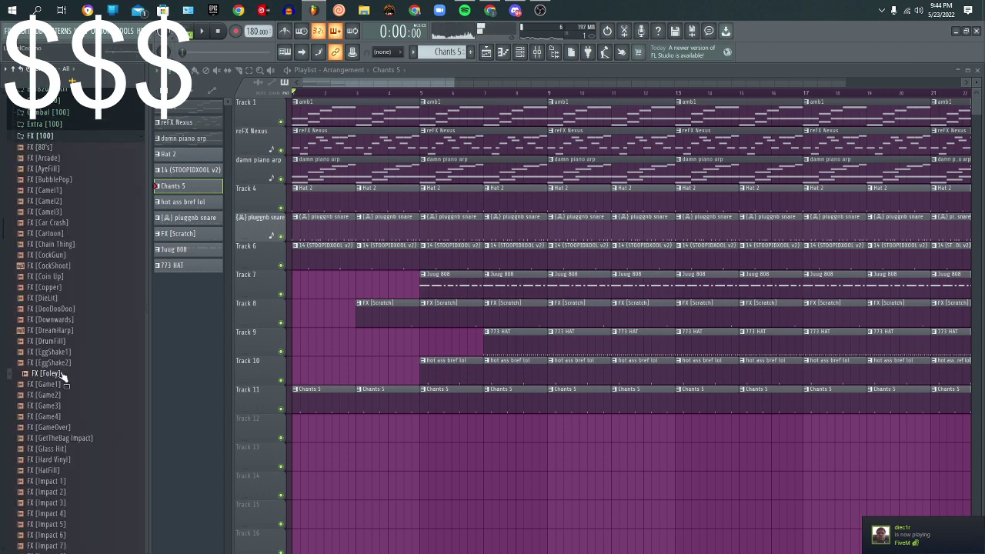
{"action": "left_click", "coordinate": [52, 429]}
{"action": "scroll", "coordinate": [55, 445], "scroll_direction": "down", "scroll_amount": 15}
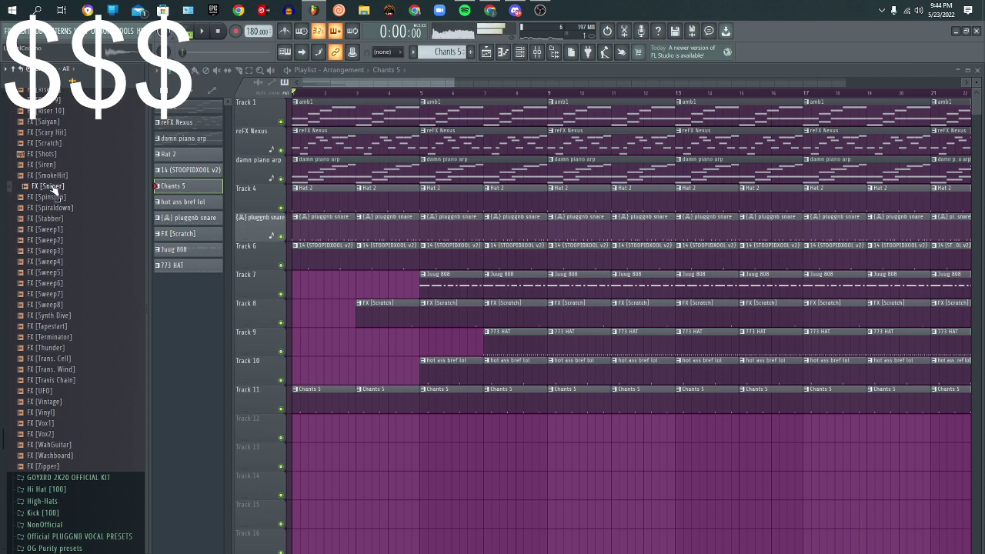
{"action": "left_click_drag", "start_coordinate": [53, 191], "coordinate": [431, 441]}
Step: Route the FX [Sniper] clip to mixer insert 5 and load Fruity Delay 3 in the insert's first slot
{"action": "double_click", "coordinate": [435, 433]}
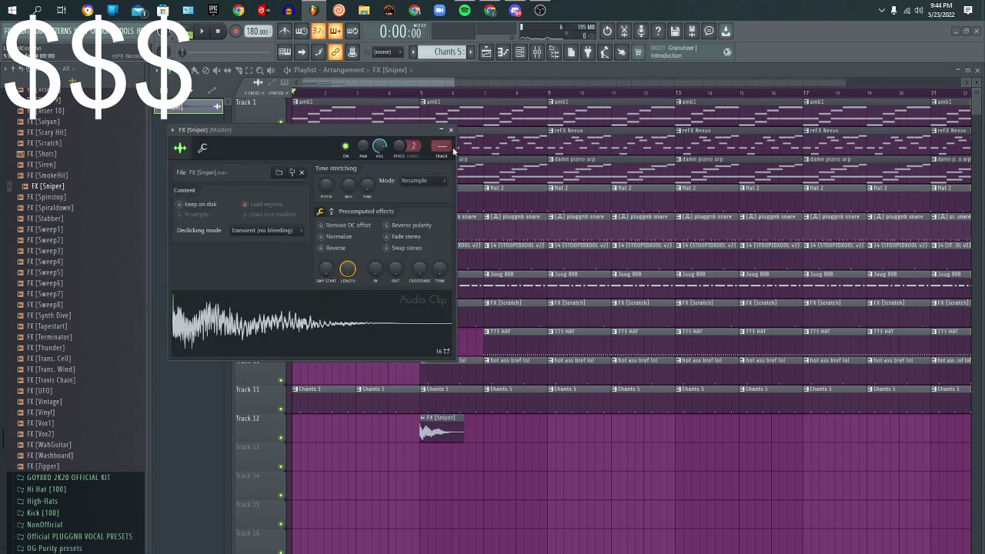
{"action": "left_click", "coordinate": [538, 54]}
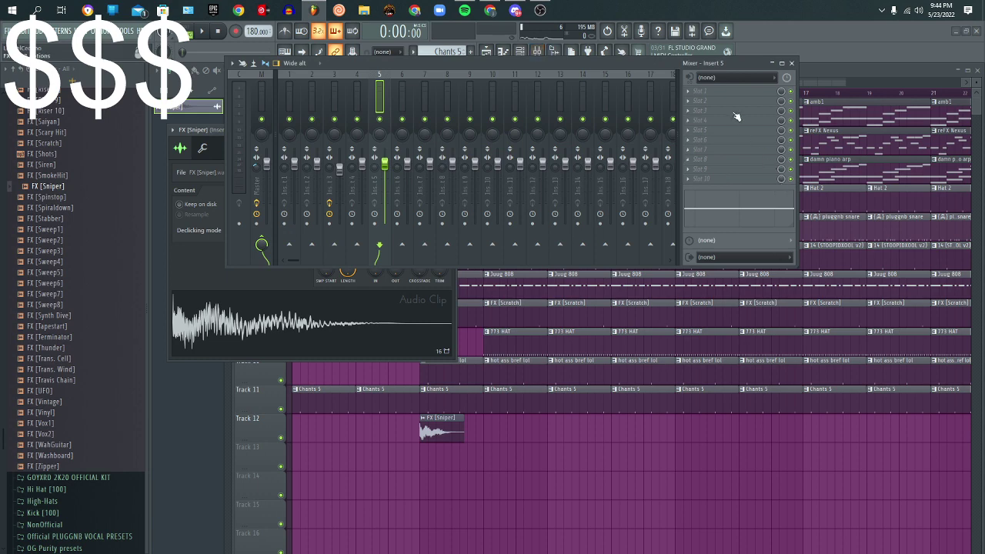
{"action": "left_click", "coordinate": [712, 93]}
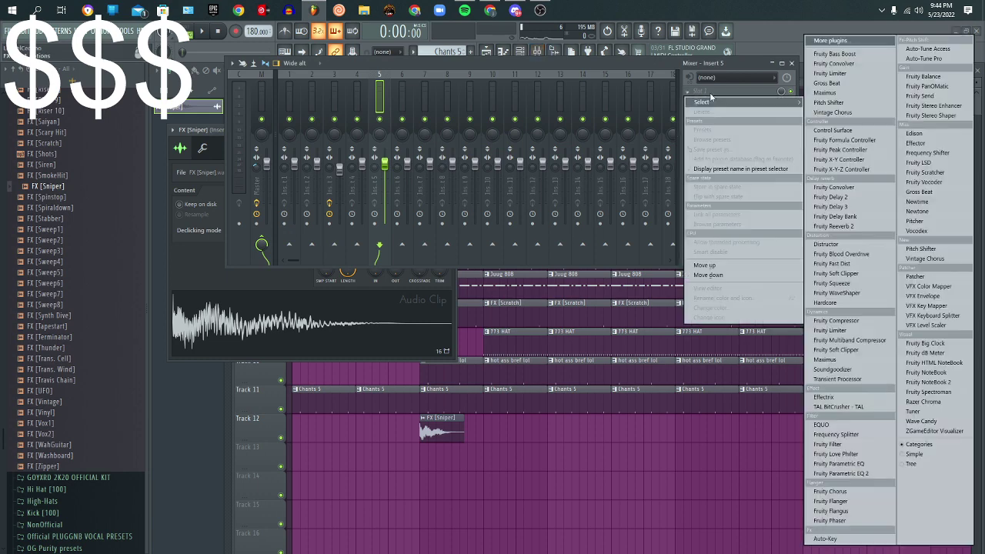
{"action": "left_click", "coordinate": [873, 207]}
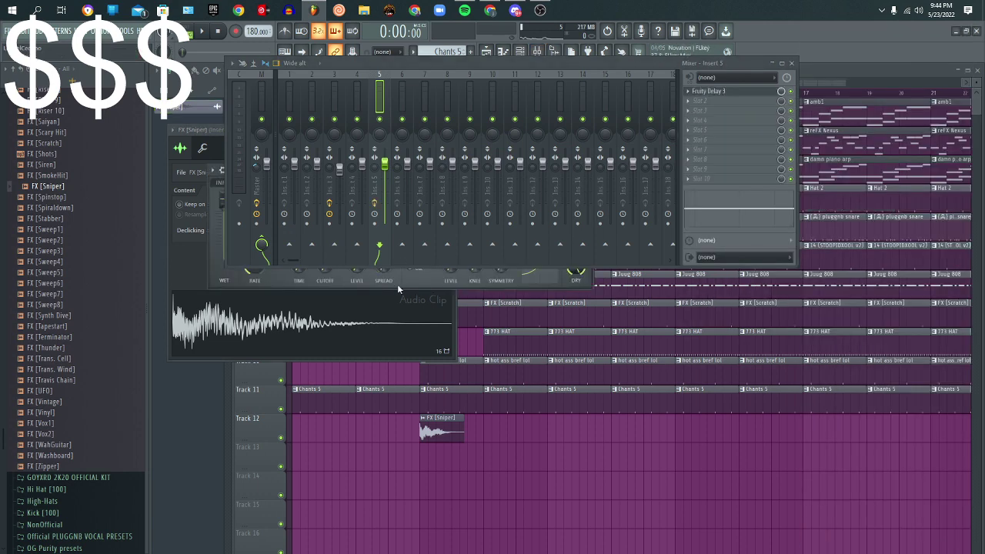
{"action": "left_click_drag", "start_coordinate": [772, 65], "coordinate": [953, 85]}
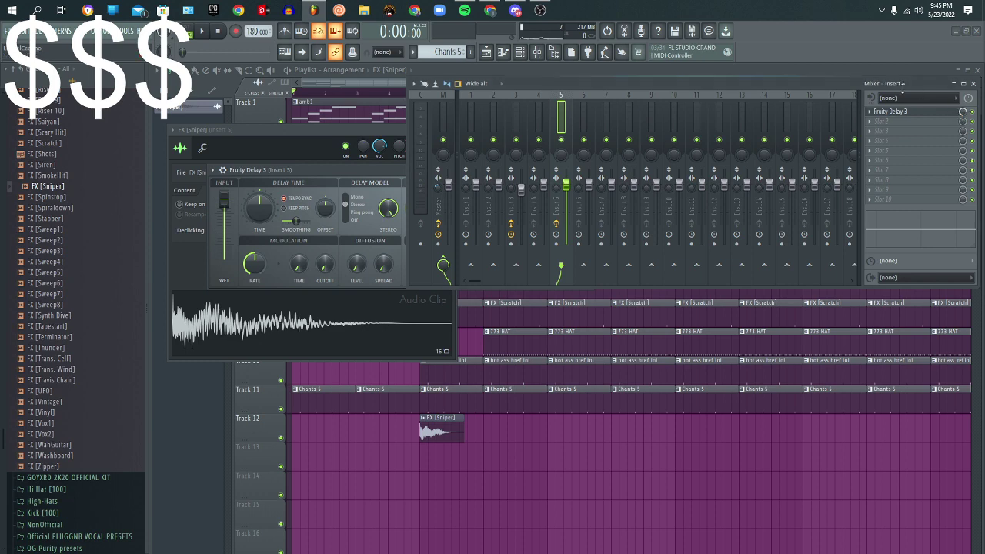
{"action": "left_click_drag", "start_coordinate": [915, 82], "coordinate": [919, 317]}
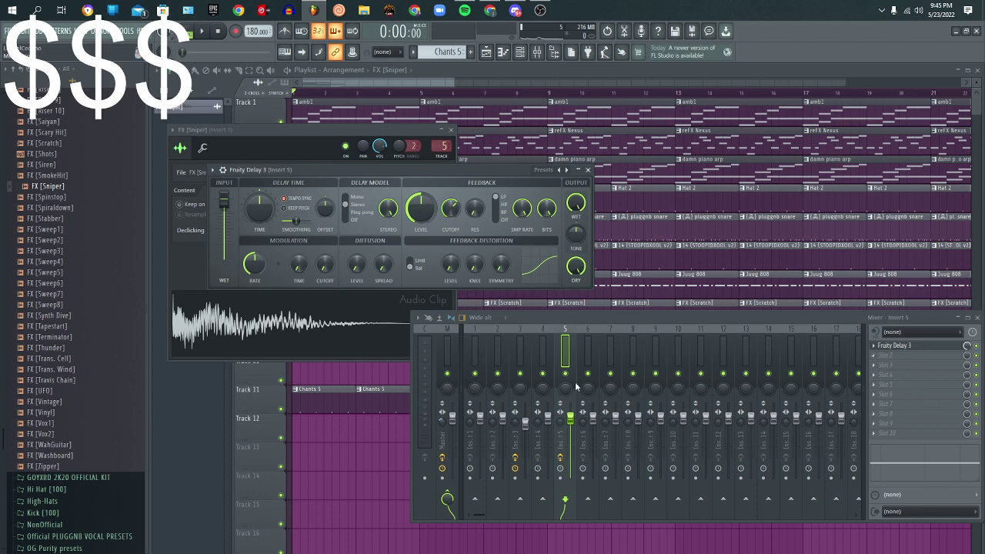
Step: Audition the FX [Sniper] sample through Fruity Delay 3, both alone and within the arrangement
{"action": "left_click", "coordinate": [363, 338]}
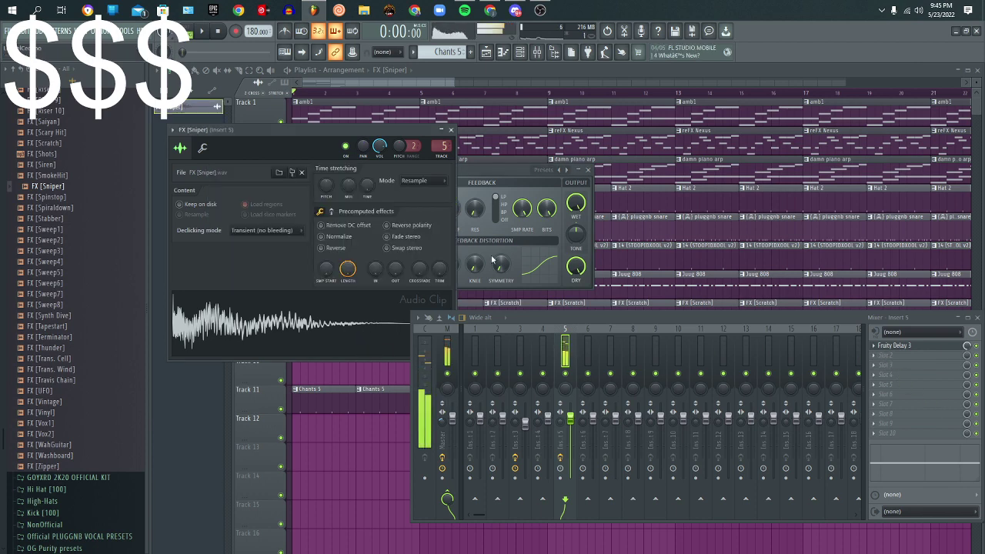
{"action": "left_click_drag", "start_coordinate": [409, 132], "coordinate": [400, 392]}
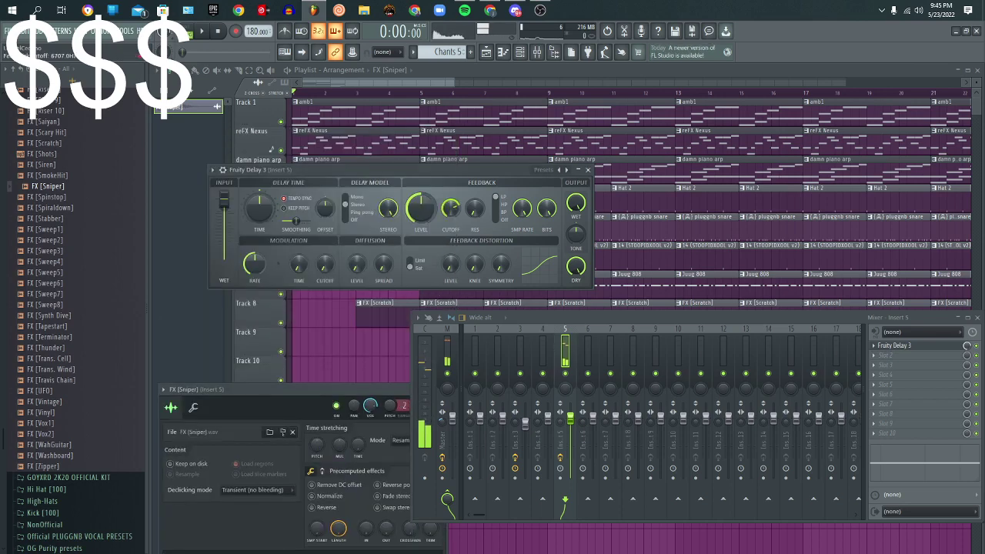
{"action": "left_click_drag", "start_coordinate": [326, 390], "coordinate": [354, 269]}
{"action": "left_click", "coordinate": [304, 461]}
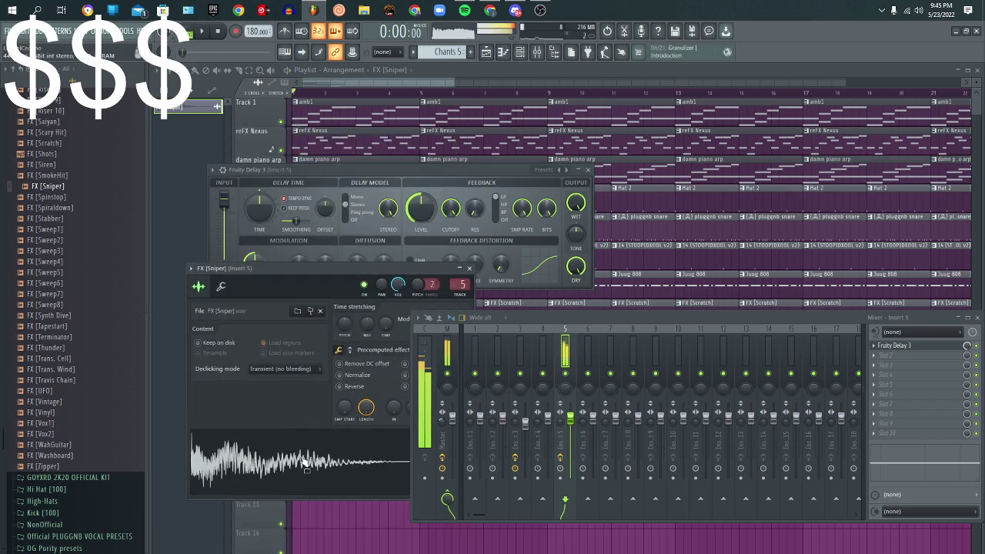
{"action": "left_click", "coordinate": [195, 527]}
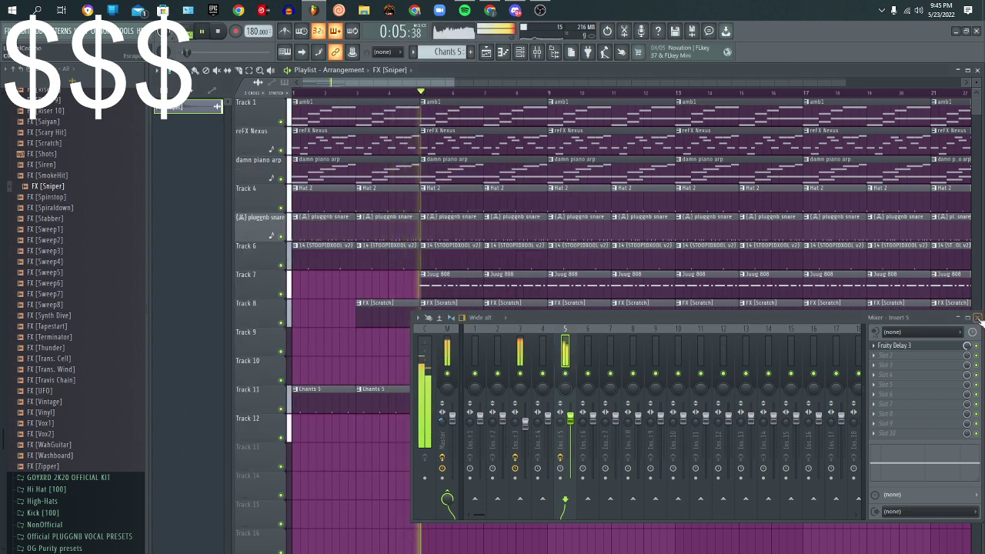
{"action": "left_click", "coordinate": [978, 318]}
{"action": "key", "text": "space"}
Step: Raise the volume of mixer insert 5 and play the arrangement from around bar 4 to check the sniper hit
{"action": "left_click", "coordinate": [537, 54]}
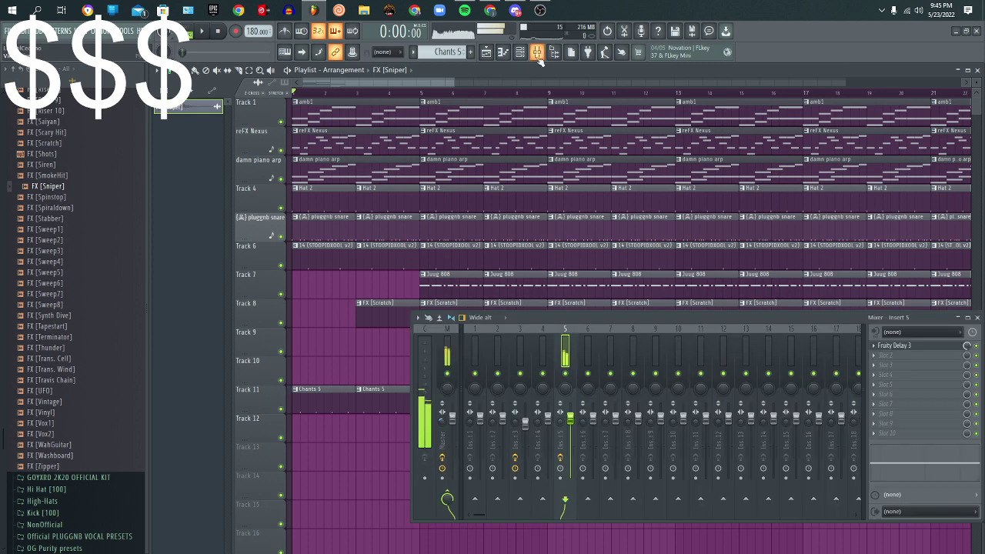
{"action": "left_click", "coordinate": [392, 97]}
{"action": "key", "text": "space"}
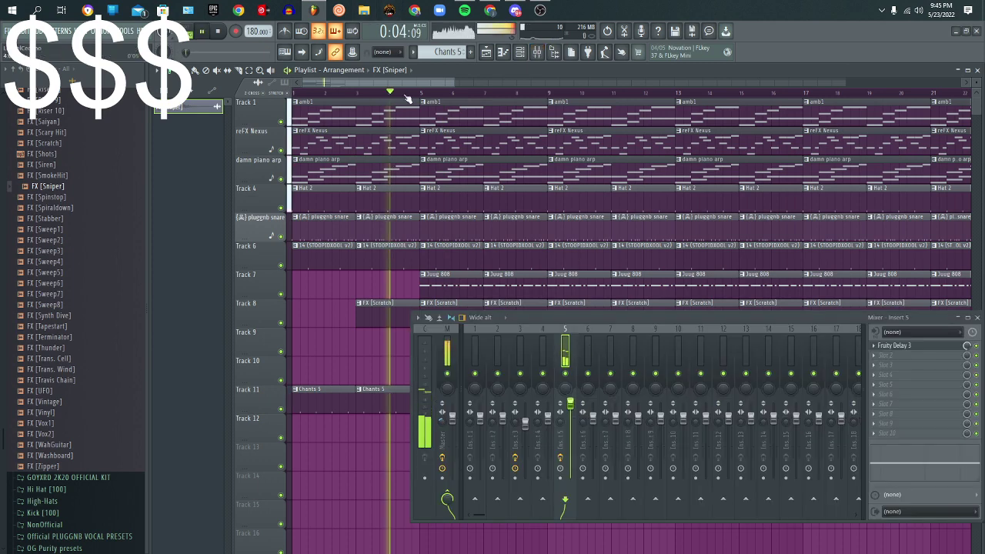
{"action": "left_click", "coordinate": [978, 317]}
{"action": "key", "text": "space"}
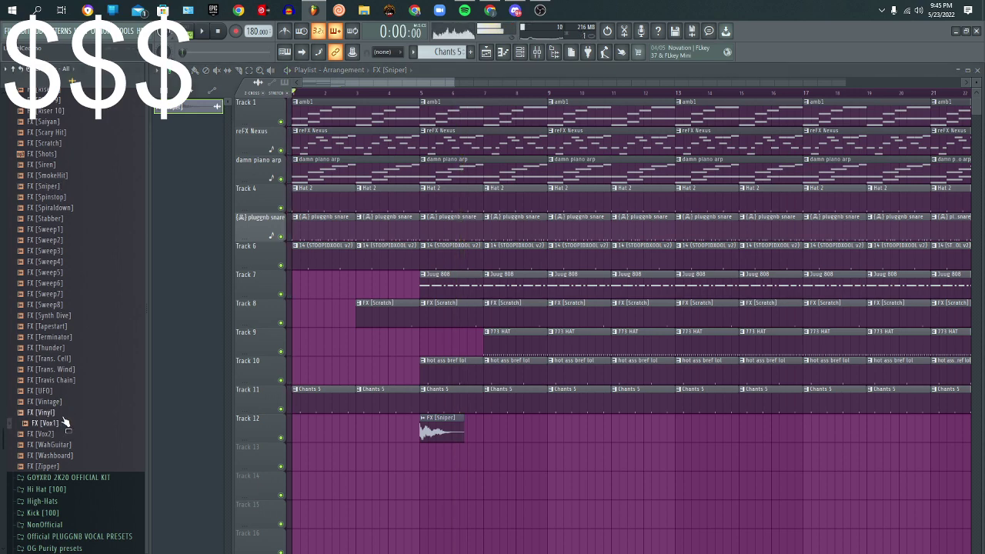
Step: Place FX [WahGuitar] at bar 3 of Track 9 and audition it within the arrangement
{"action": "left_click_drag", "start_coordinate": [60, 448], "coordinate": [397, 344]}
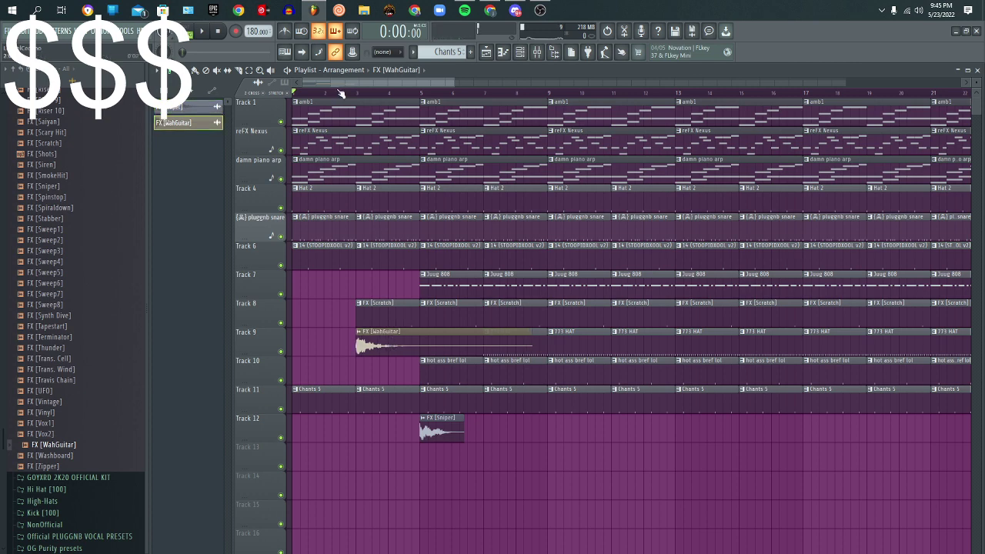
{"action": "left_click", "coordinate": [341, 94]}
{"action": "key", "text": "space"}
{"action": "double_click", "coordinate": [411, 344]}
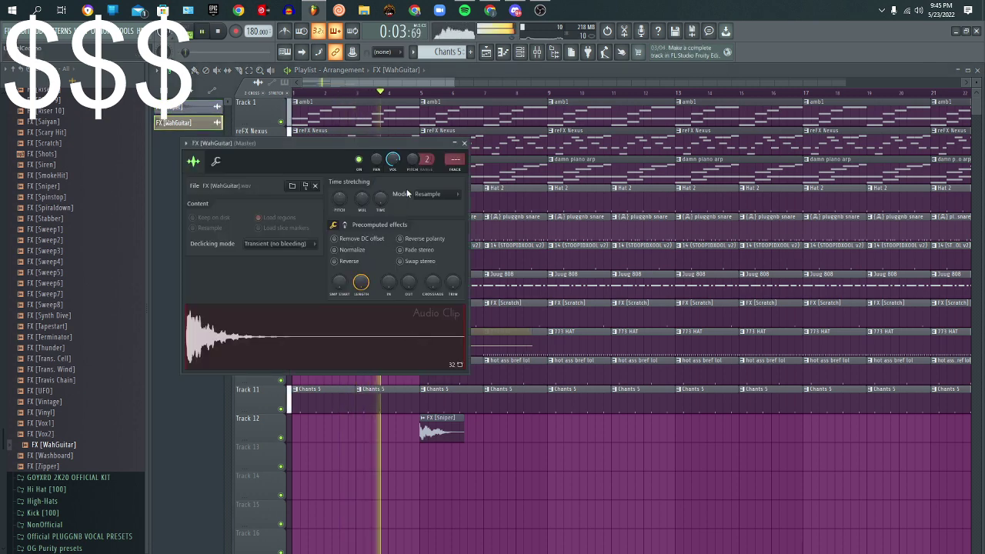
{"action": "left_click", "coordinate": [455, 143]}
{"action": "key", "text": "space"}
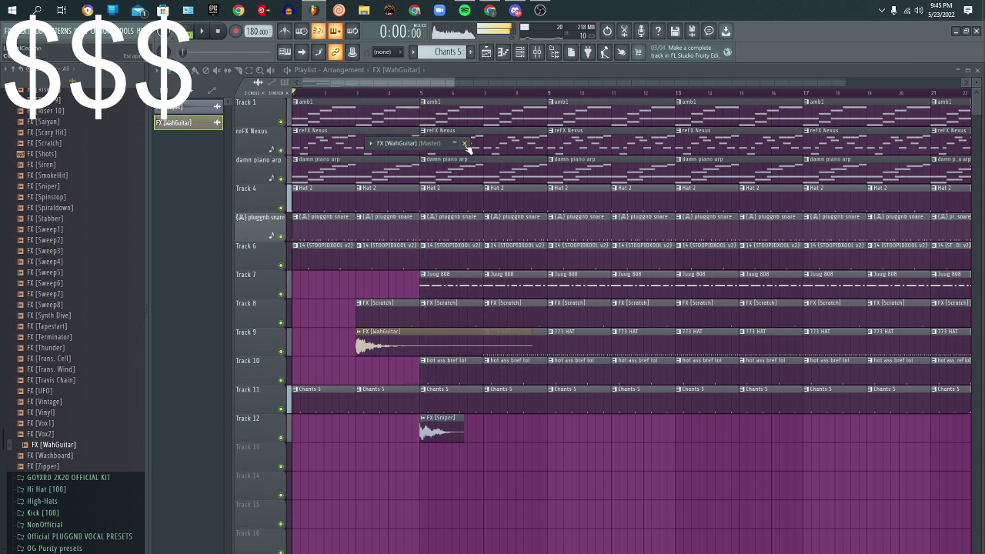
Step: Try FX [Spinstop] at the start of Track 7, audition it and adjust its sample channel settings
{"action": "left_click", "coordinate": [464, 144]}
{"action": "scroll", "coordinate": [75, 305], "scroll_direction": "up", "scroll_amount": 5}
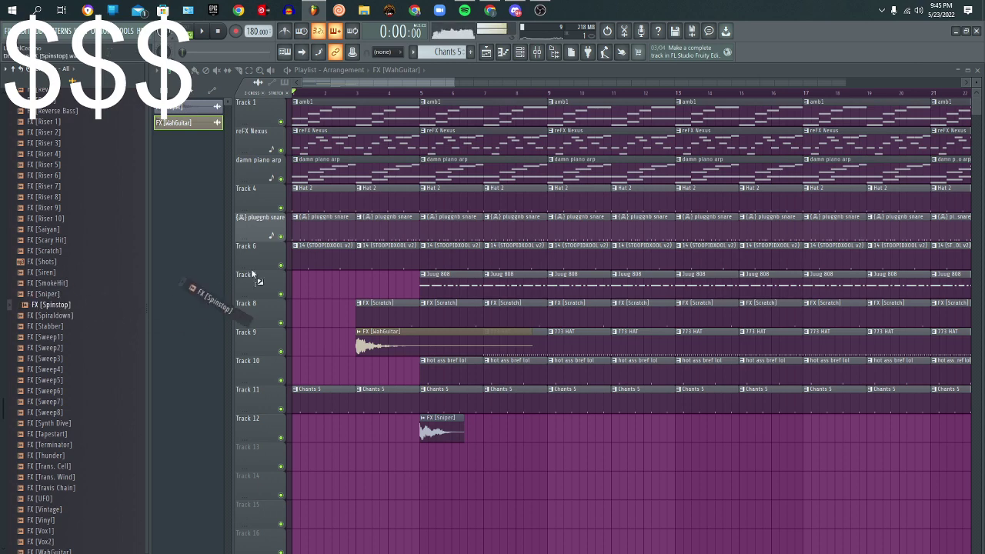
{"action": "left_click_drag", "start_coordinate": [314, 284], "coordinate": [312, 283]}
{"action": "key", "text": "space"}
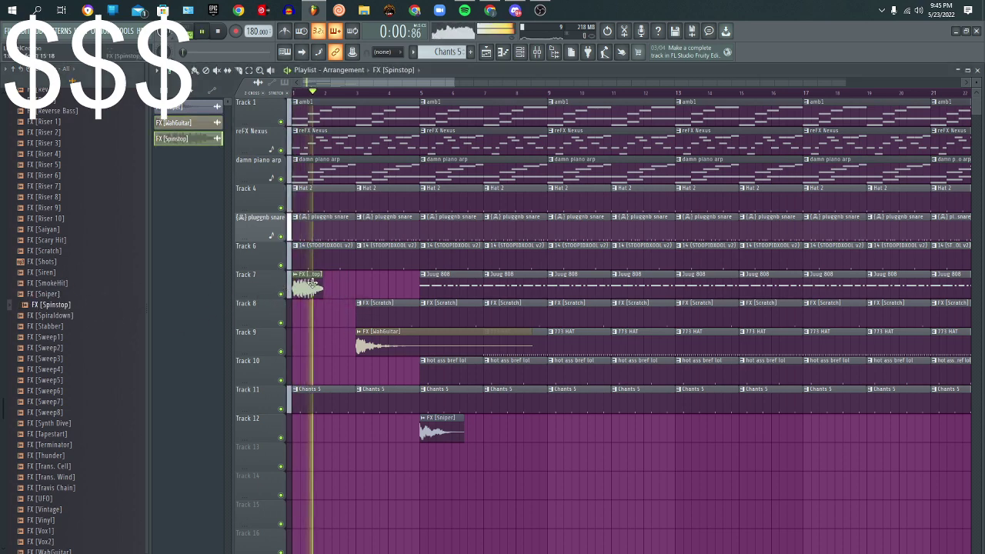
{"action": "double_click", "coordinate": [312, 283]}
{"action": "key", "text": "space"}
{"action": "key", "text": "space"}
{"action": "left_click_drag", "start_coordinate": [412, 186], "coordinate": [410, 232]}
{"action": "left_click_drag", "start_coordinate": [404, 221], "coordinate": [404, 231]}
{"action": "left_click", "coordinate": [476, 204]}
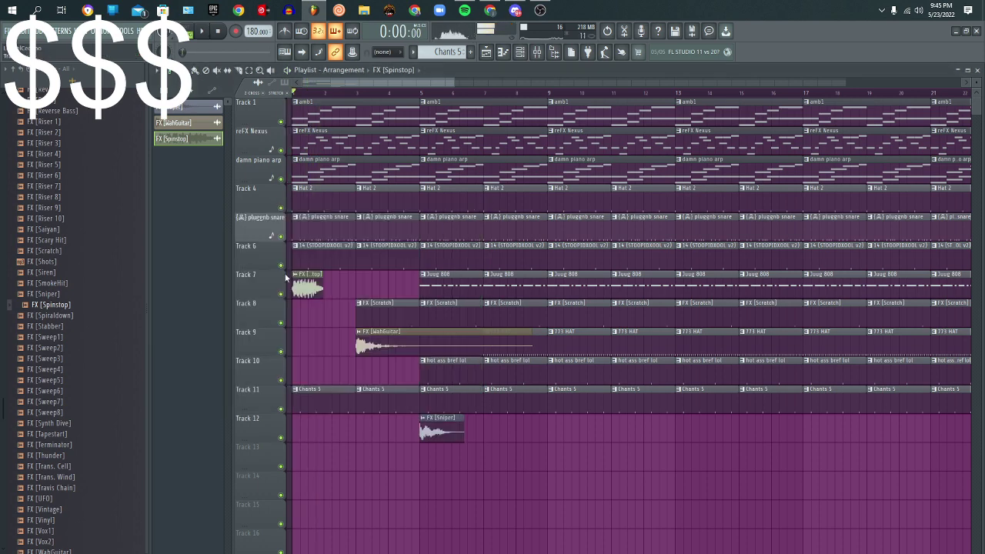
Step: Try FX [Spinstop] on Track 7 leading into bar 5, audition it in the arrangement and delete the clip
{"action": "key", "text": "space"}
{"action": "left_click_drag", "start_coordinate": [401, 287], "coordinate": [402, 284]}
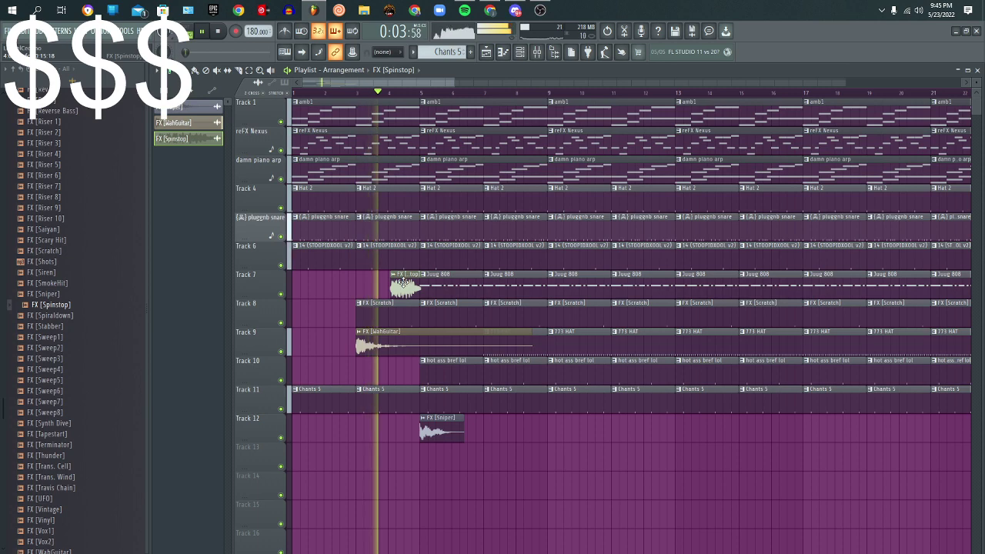
{"action": "scroll", "coordinate": [403, 283], "scroll_direction": "up", "scroll_amount": 5}
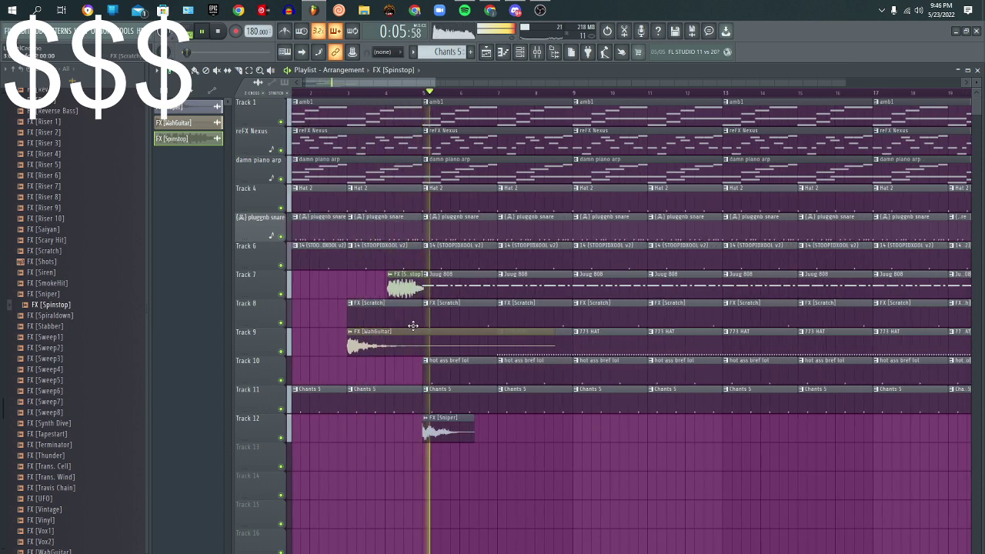
{"action": "key", "text": "space"}
{"action": "right_click", "coordinate": [397, 289]}
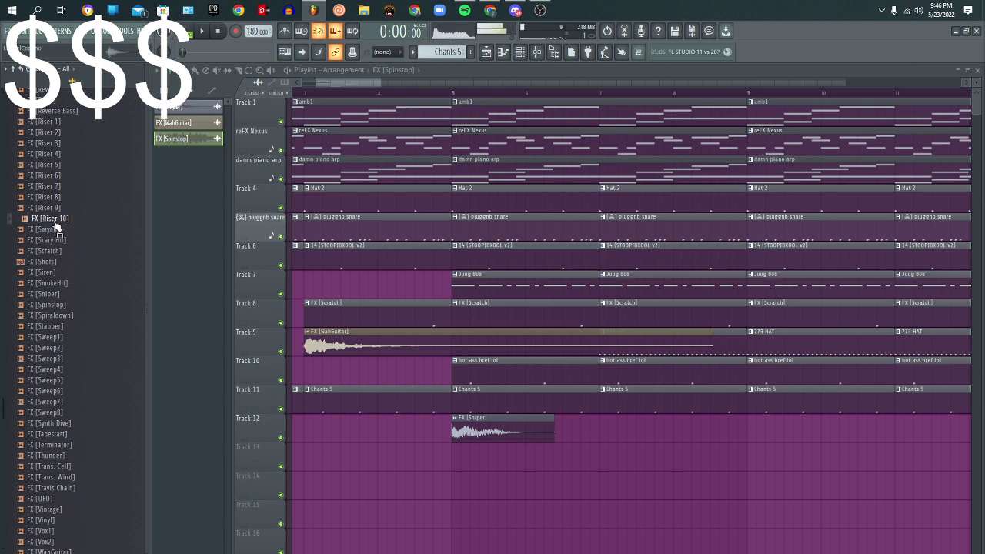
Step: Try FX [Riser 10] on Track 7 before bar 5, audition it with the arrangement and delete the clip
{"action": "left_click_drag", "start_coordinate": [56, 225], "coordinate": [408, 276]}
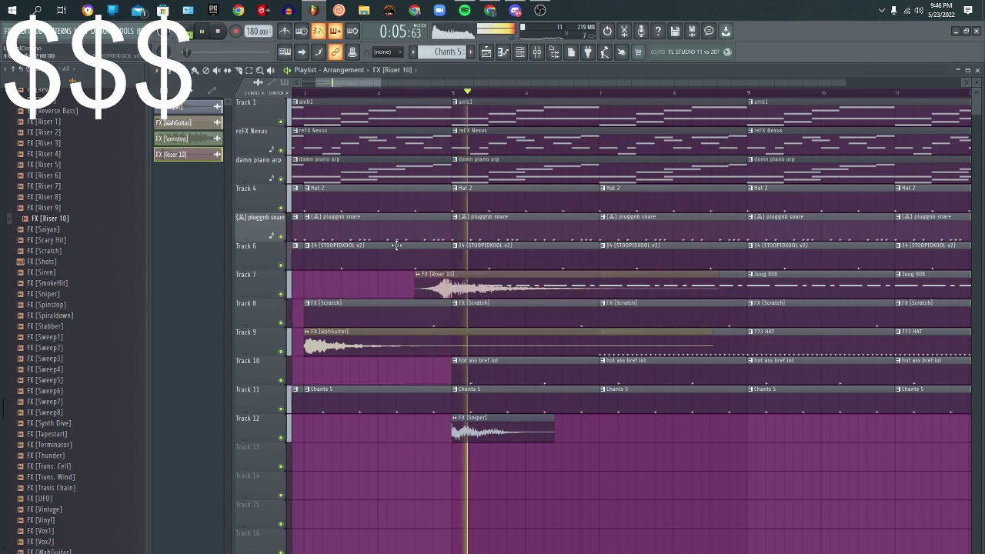
{"action": "right_click", "coordinate": [435, 286]}
{"action": "scroll", "coordinate": [23, 171], "scroll_direction": "up", "scroll_amount": 15}
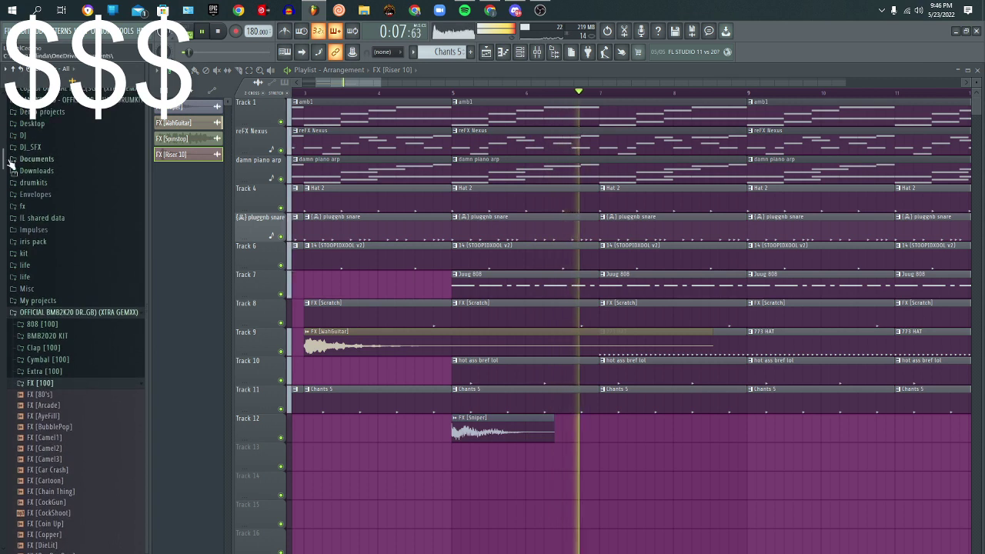
{"action": "key", "text": "space"}
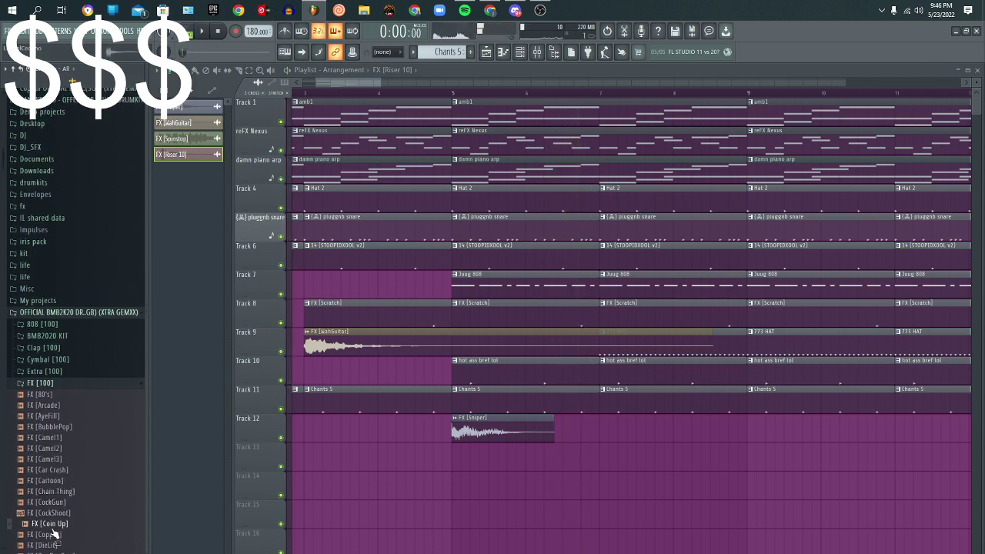
Step: Place FX [DooDooDoo] at bar 1 of Track 11 and audition it within the arrangement
{"action": "scroll", "coordinate": [65, 535], "scroll_direction": "down", "scroll_amount": 2}
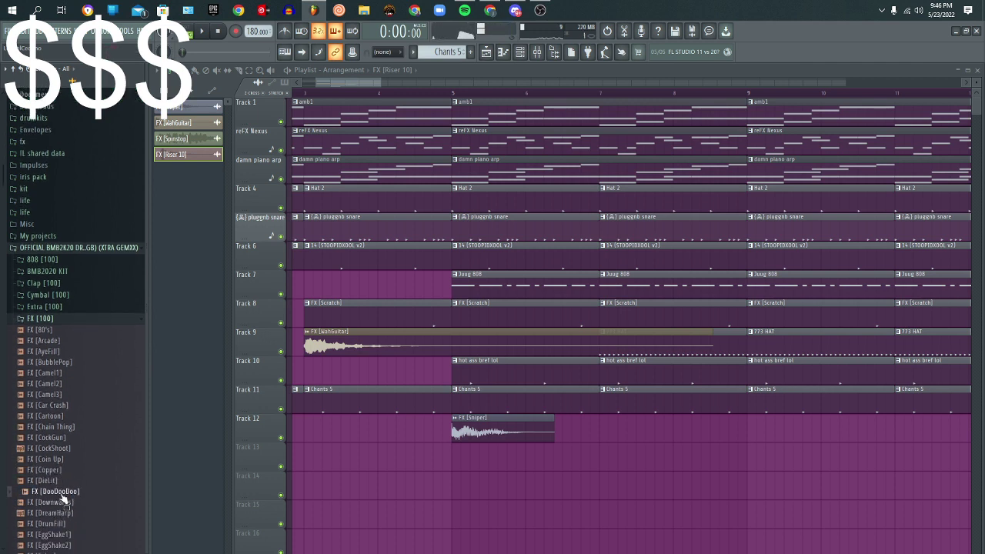
{"action": "left_click_drag", "start_coordinate": [302, 460], "coordinate": [2, 381]}
{"action": "key", "text": "space"}
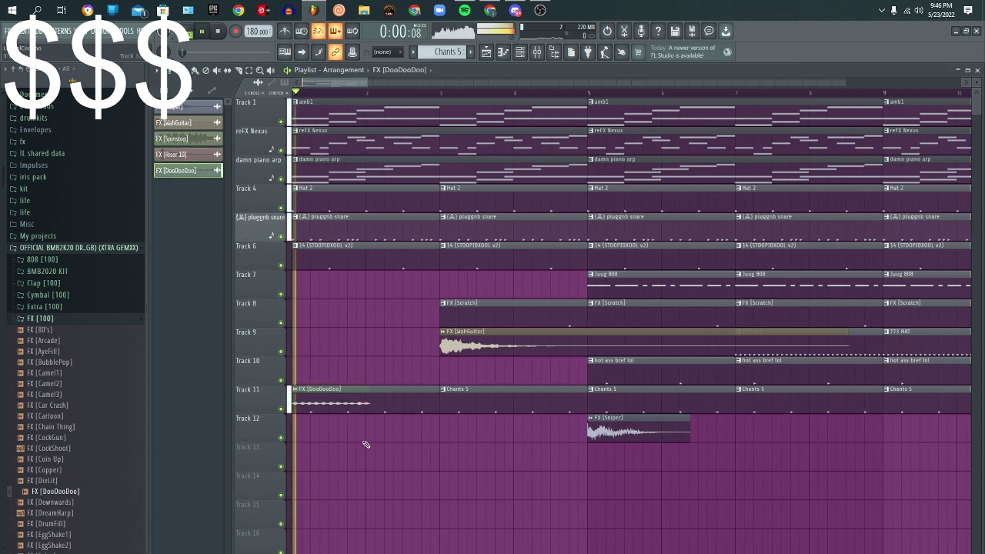
Step: Place FX [DrumFill] on Track 13 with its last hit aligned to bar 5, and audition the transition
{"action": "left_click", "coordinate": [54, 514]}
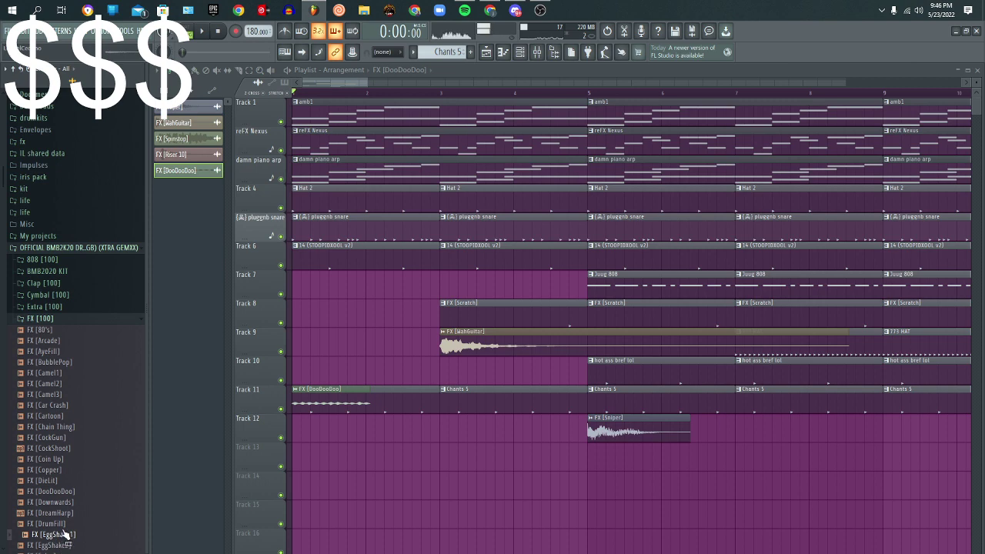
{"action": "left_click_drag", "start_coordinate": [674, 457], "coordinate": [589, 457]}
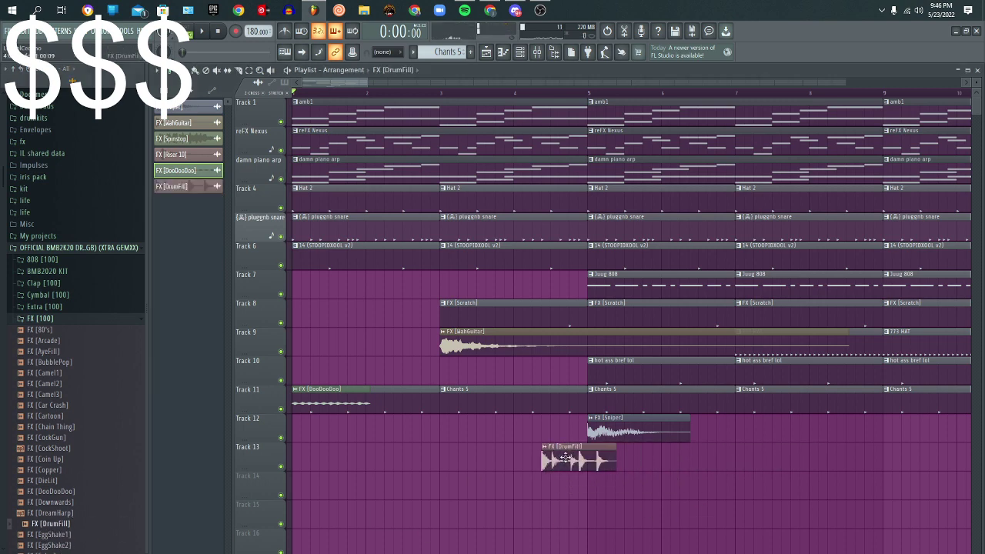
{"action": "key", "text": "space"}
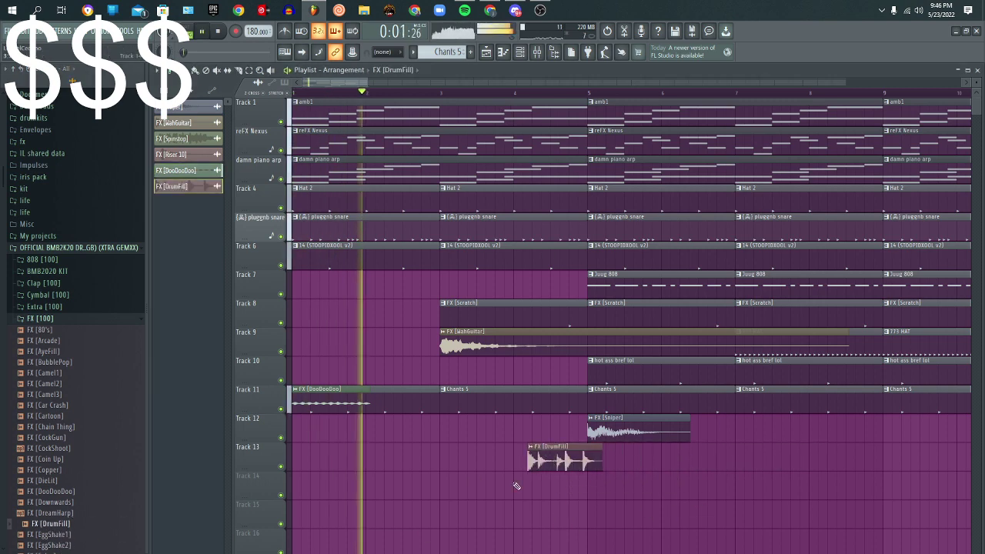
{"action": "scroll", "coordinate": [536, 521], "scroll_direction": "up", "scroll_amount": 1}
{"action": "scroll", "coordinate": [535, 514], "scroll_direction": "up", "scroll_amount": 3}
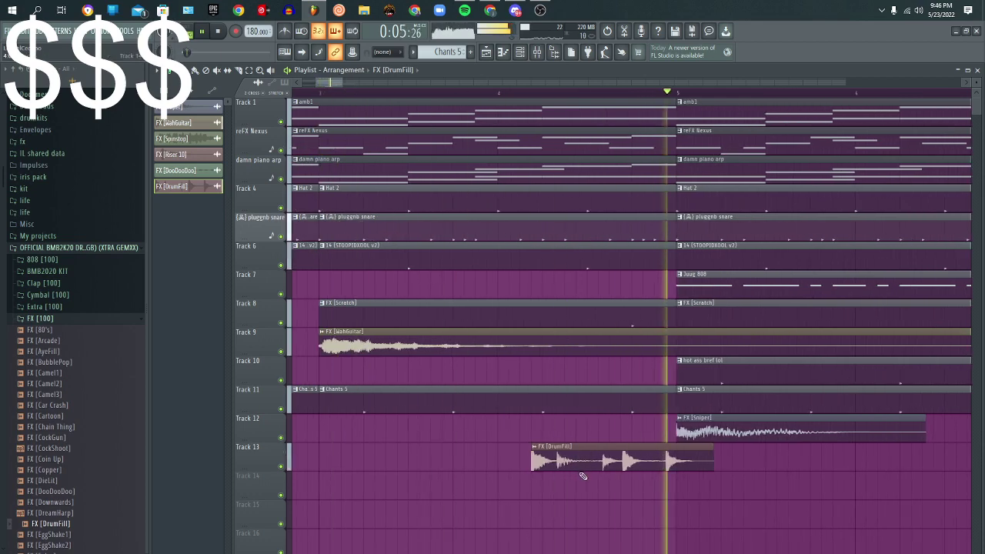
{"action": "key", "text": "space"}
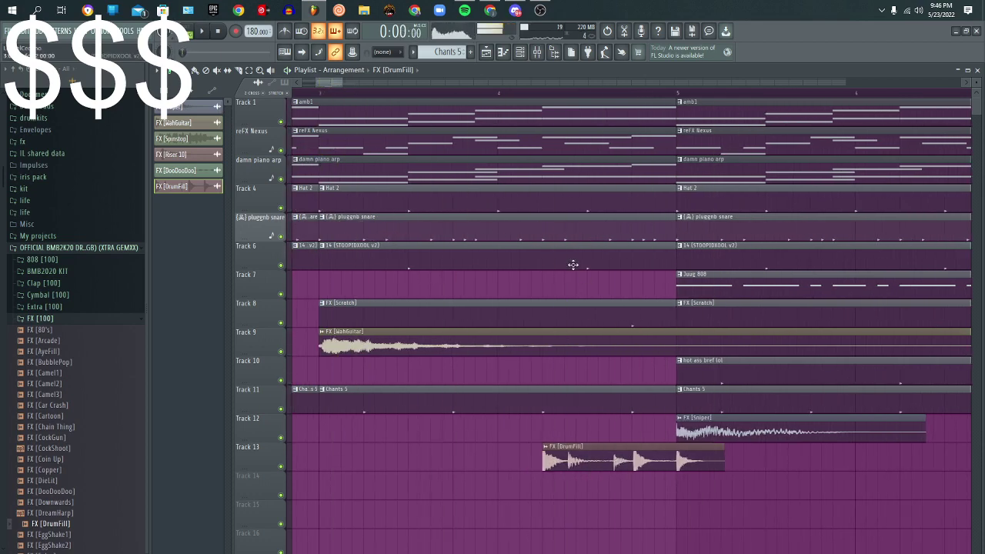
{"action": "left_click", "coordinate": [445, 97]}
{"action": "key", "text": "space"}
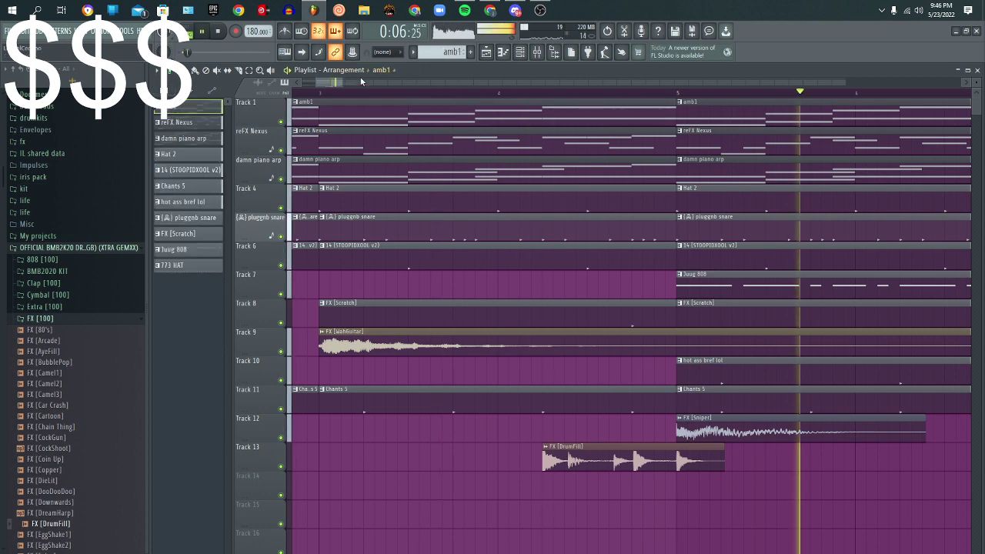
{"action": "left_click_drag", "start_coordinate": [340, 82], "coordinate": [355, 167]}
{"action": "key", "text": "space"}
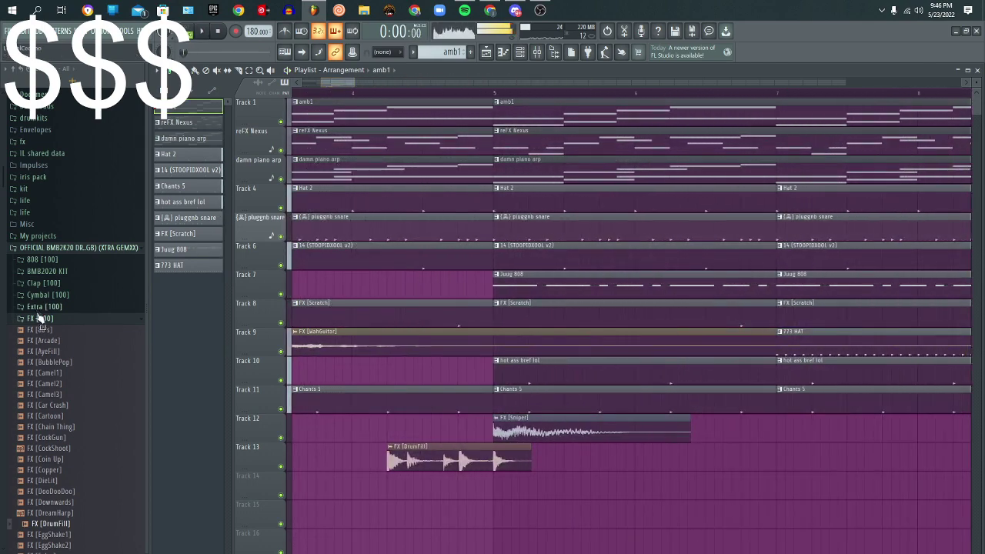
Step: Place Crash [Decker] from the Cymbal [100] folder at bar 7 of Track 12 and play the arrangement
{"action": "left_click", "coordinate": [38, 318]}
{"action": "left_click", "coordinate": [53, 296]}
{"action": "left_click_drag", "start_coordinate": [50, 350], "coordinate": [57, 360]}
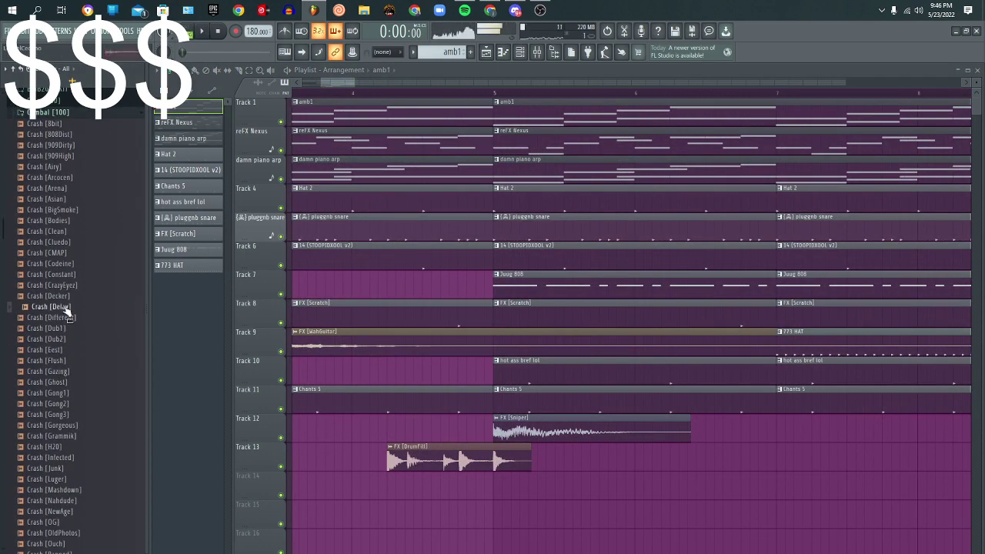
{"action": "left_click_drag", "start_coordinate": [74, 298], "coordinate": [707, 423]}
{"action": "key", "text": "space"}
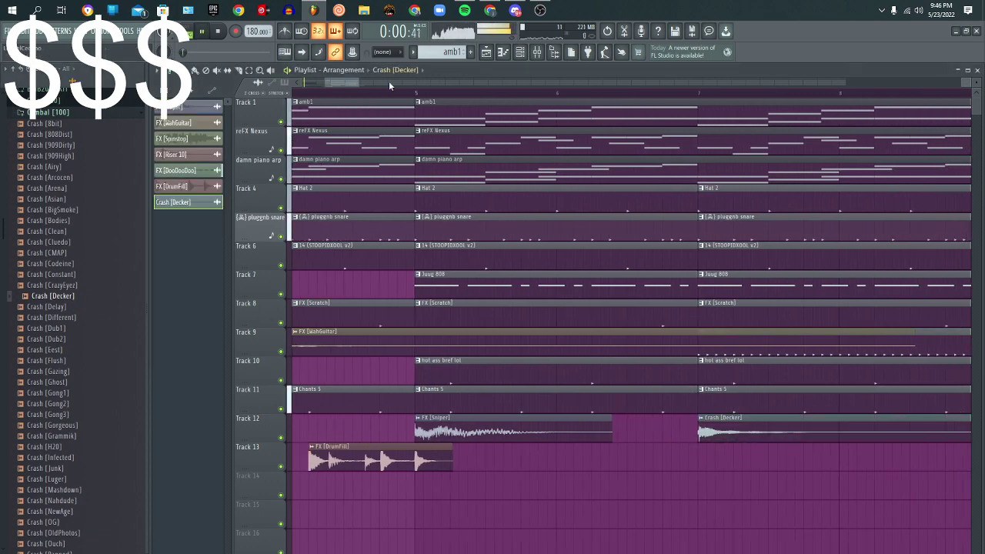
Step: Delete the clips on Tracks 6 through 11 between bars 29 and 31
{"action": "scroll", "coordinate": [375, 94], "scroll_direction": "down", "scroll_amount": 5}
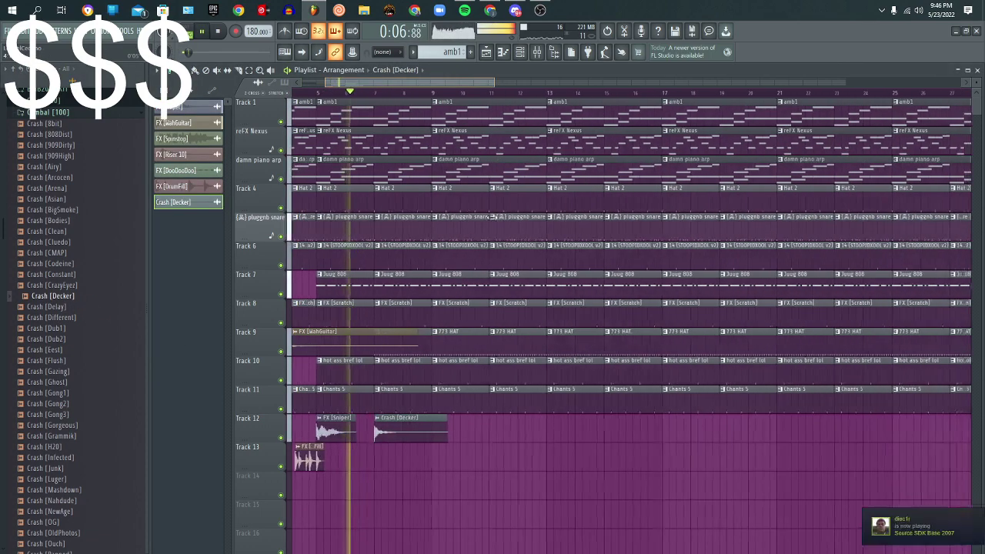
{"action": "scroll", "coordinate": [451, 229], "scroll_direction": "down", "scroll_amount": 4}
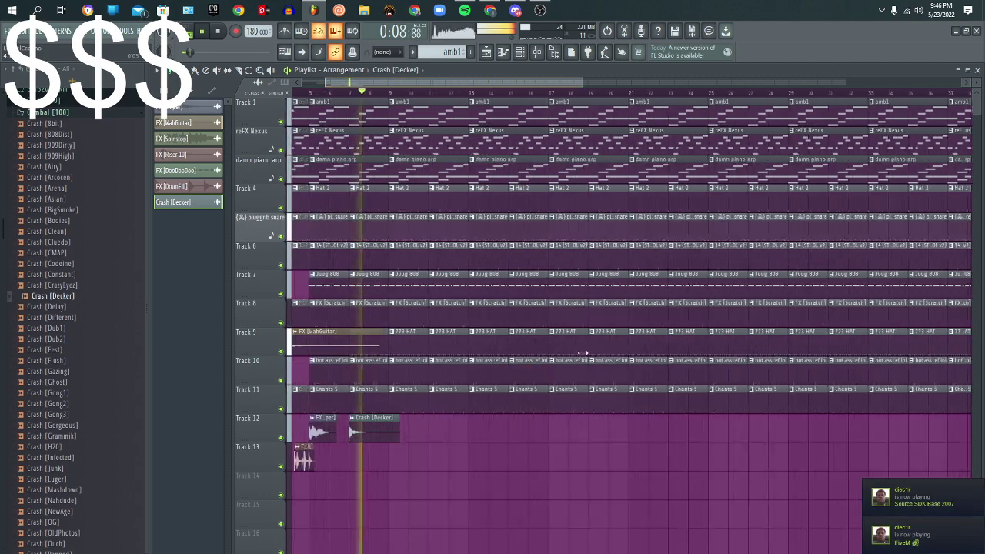
{"action": "left_click_drag", "start_coordinate": [544, 83], "coordinate": [730, 83]}
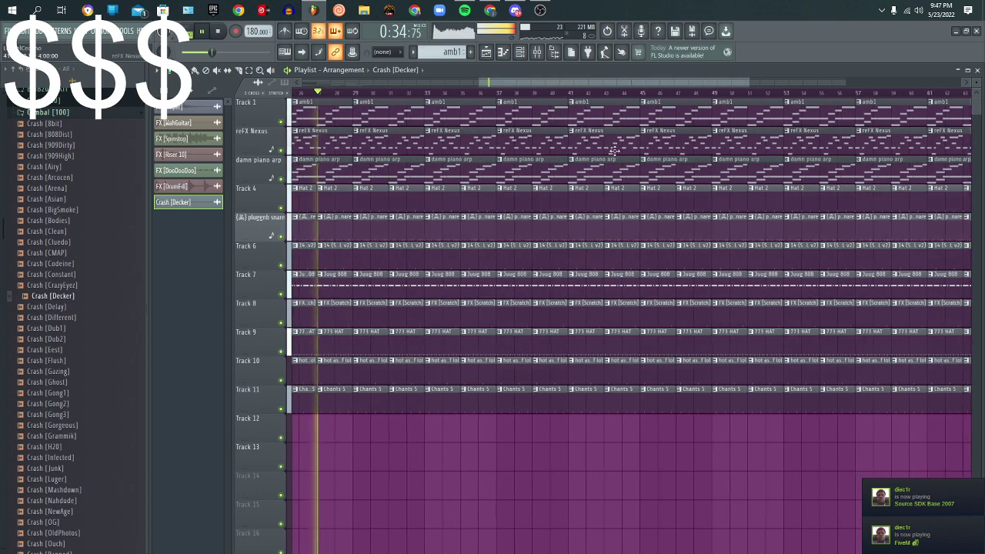
{"action": "left_click_drag", "start_coordinate": [374, 257], "coordinate": [389, 408]}
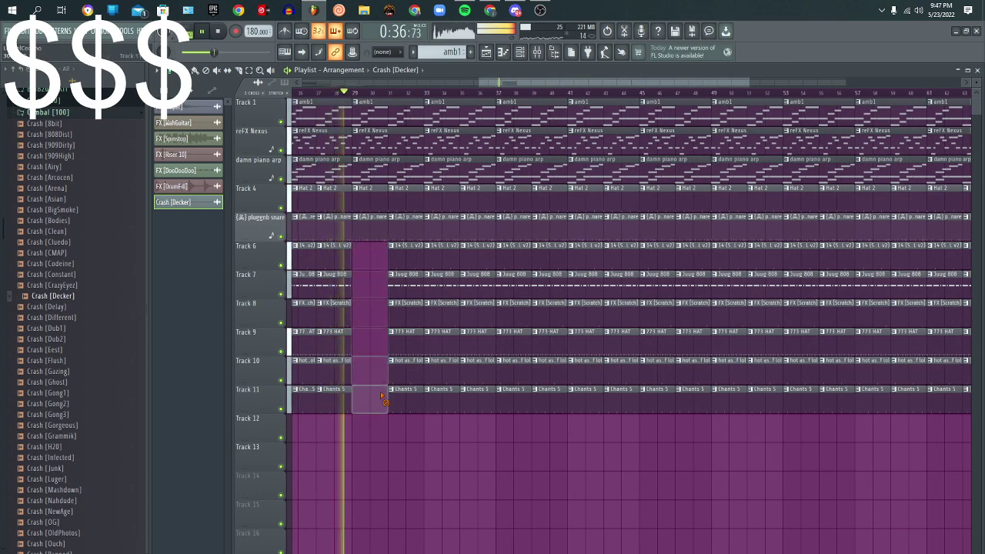
{"action": "key", "text": "Delete"}
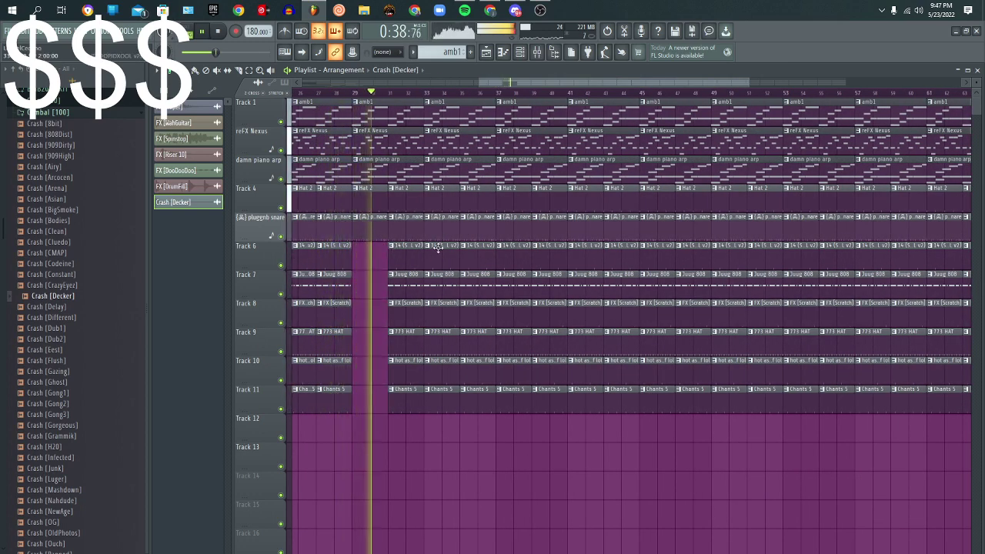
Step: Strip the song's ending by deleting clips on Tracks 7–11 from bar 73 and on Tracks 4–6 from bar 75
{"action": "left_click_drag", "start_coordinate": [554, 84], "coordinate": [734, 84]}
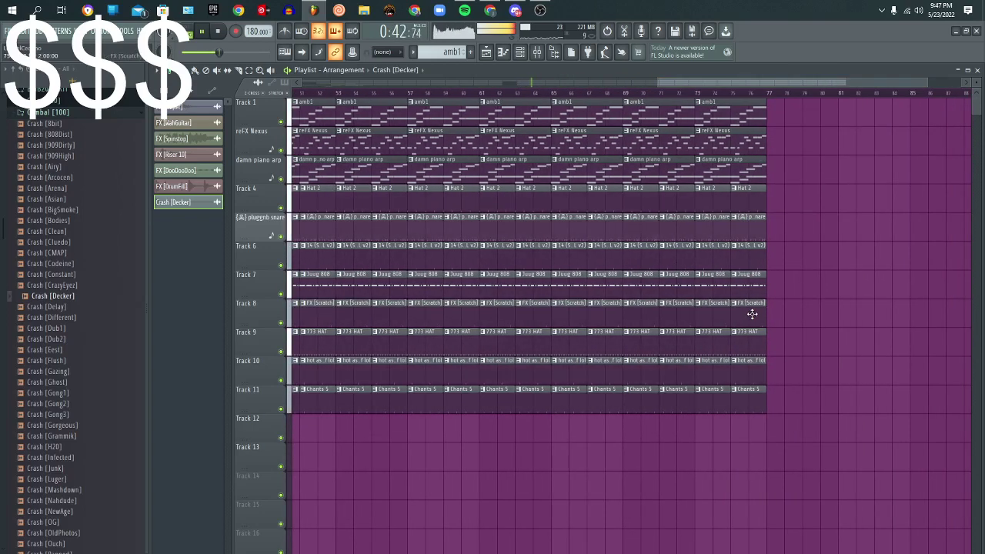
{"action": "mouse_move", "coordinate": [752, 281]}
{"action": "left_mouse_down"}
{"action": "mouse_move", "coordinate": [757, 388]}
{"action": "mouse_move", "coordinate": [726, 387]}
{"action": "mouse_move", "coordinate": [727, 296]}
{"action": "left_mouse_up"}
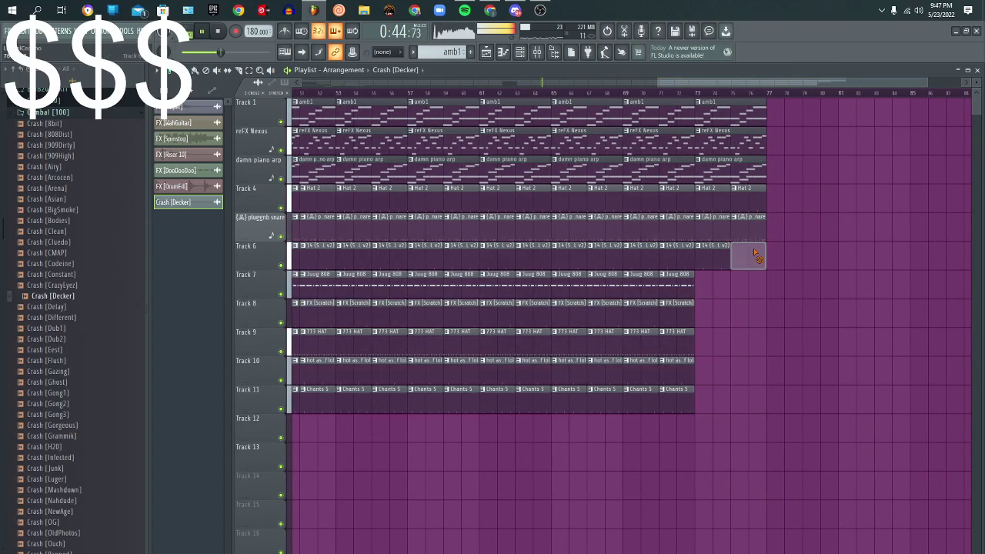
Step: Export the full song as an MP3 named kashpaint in the Downloads folder
{"action": "left_click", "coordinate": [12, 31]}
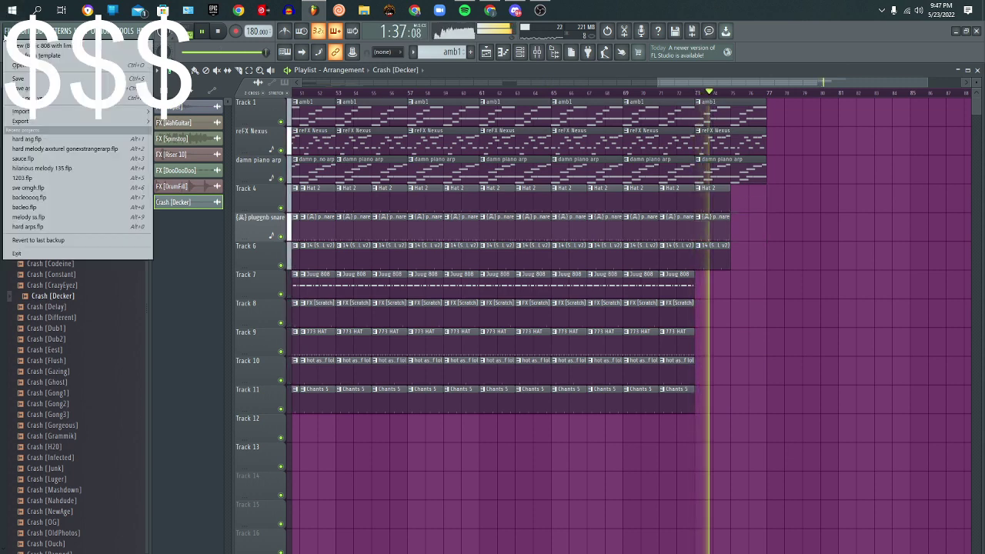
{"action": "mouse_move", "coordinate": [115, 120]}
{"action": "left_click", "coordinate": [181, 136]}
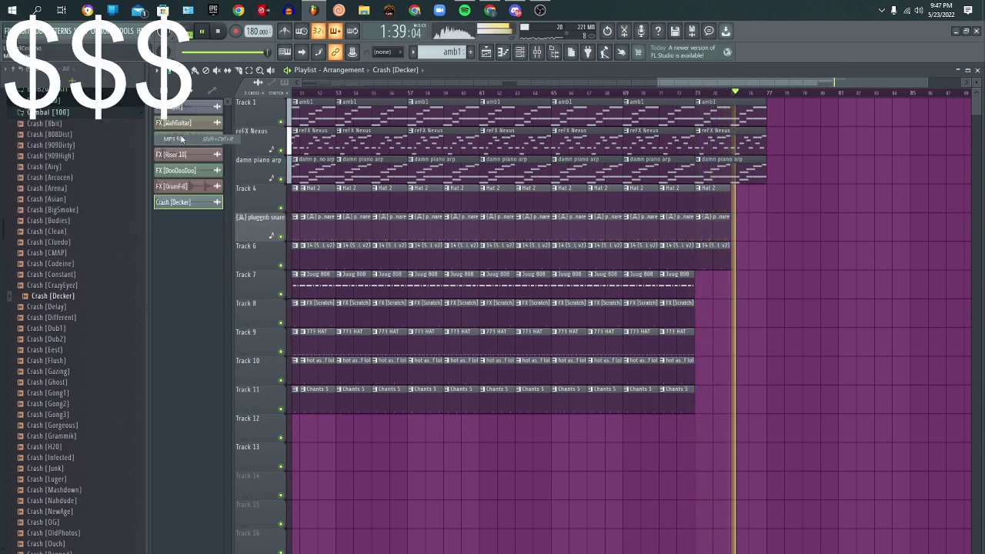
{"action": "type", "text": "kas"}
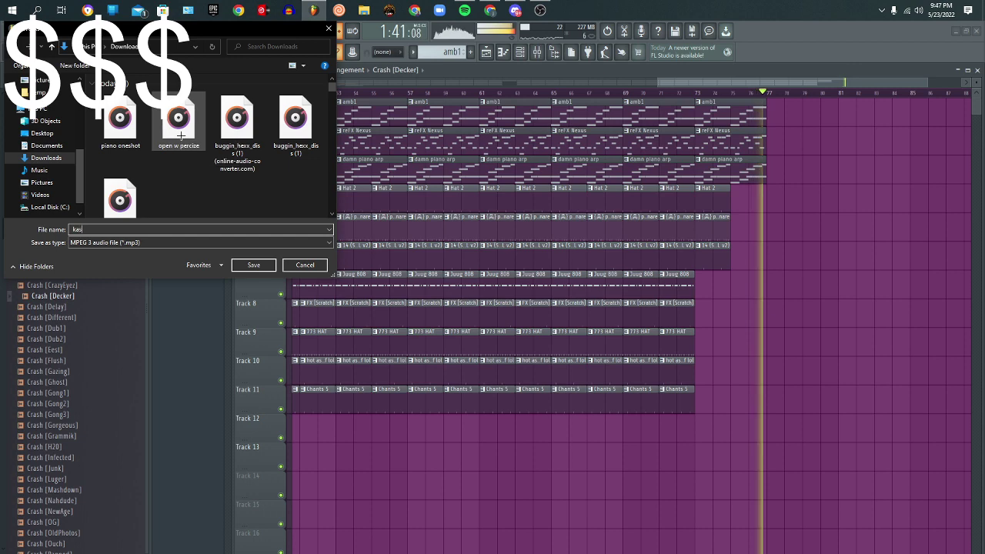
{"action": "type", "text": "hpaint"}
{"action": "key", "text": "Return"}
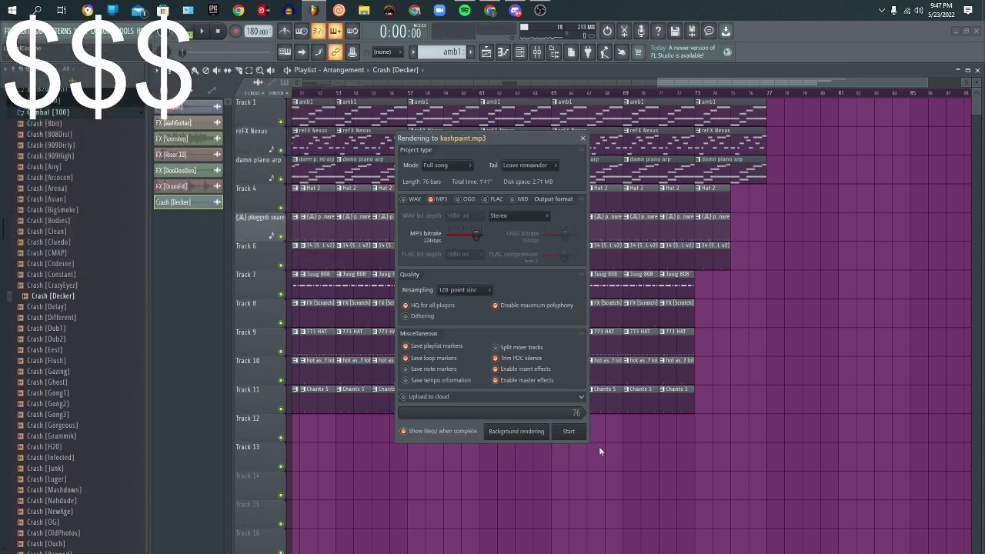
{"action": "left_click", "coordinate": [536, 7]}
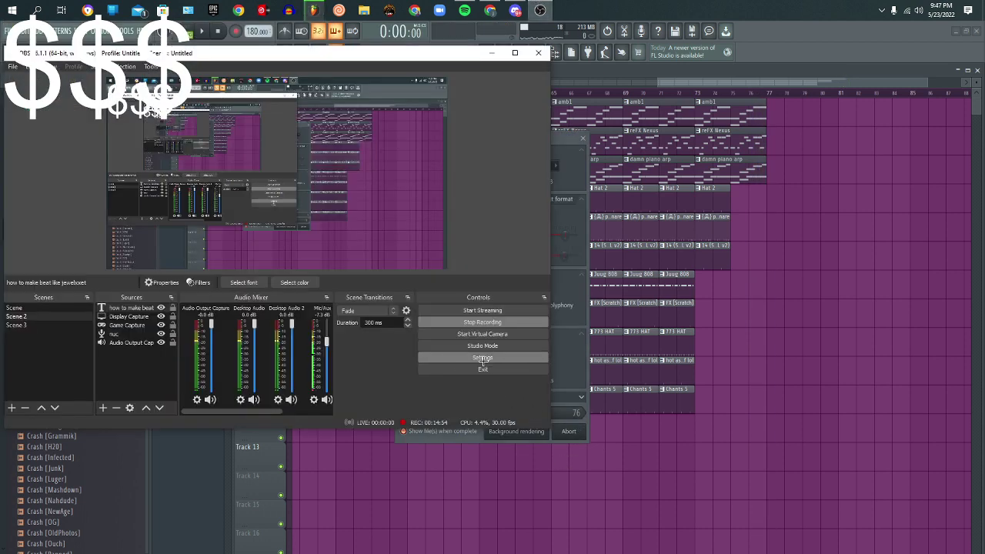